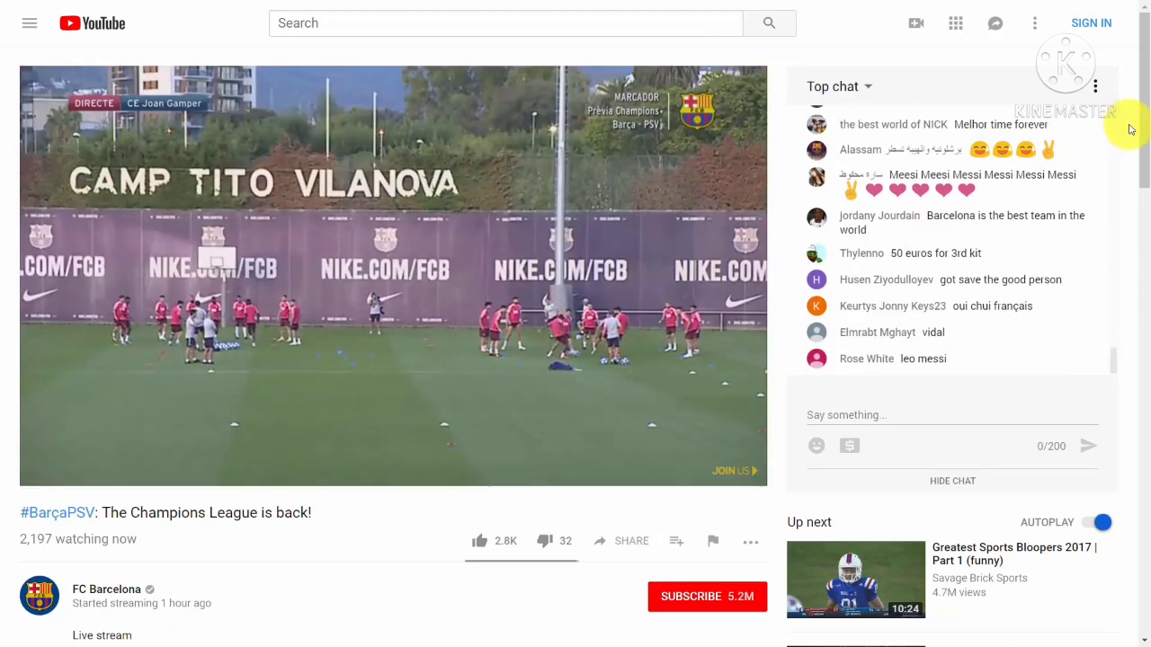
- Use YouTube as the Internet Marketing Tutorials channel and open Creator Studio from the account options
{"action": "mouse_move", "coordinate": [1143, 116]}
{"action": "left_mouse_down"}
{"action": "mouse_move", "coordinate": [1147, 248]}
{"action": "mouse_move", "coordinate": [1147, 129]}
{"action": "left_mouse_up"}
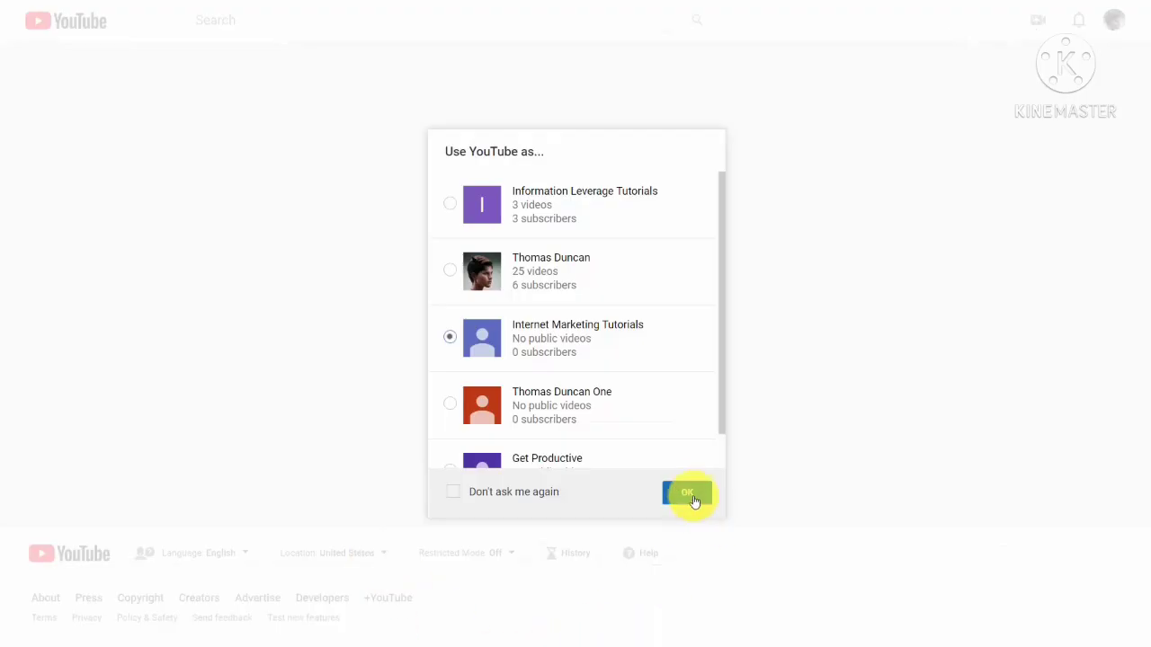
{"action": "left_click", "coordinate": [688, 492]}
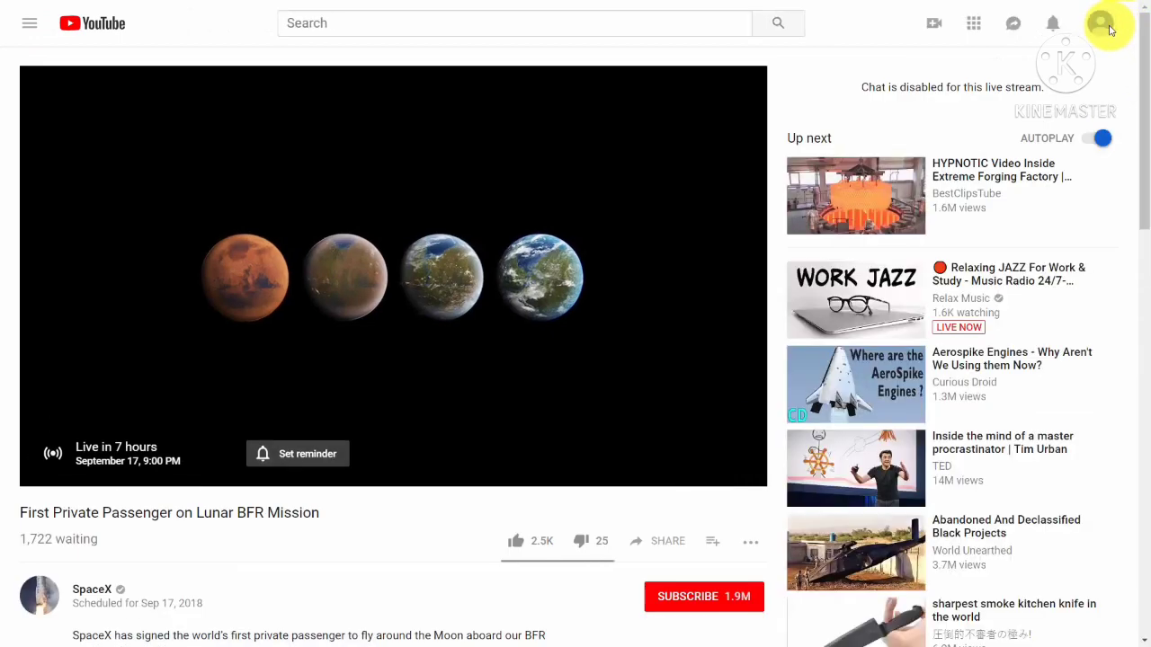
{"action": "left_click", "coordinate": [1102, 25]}
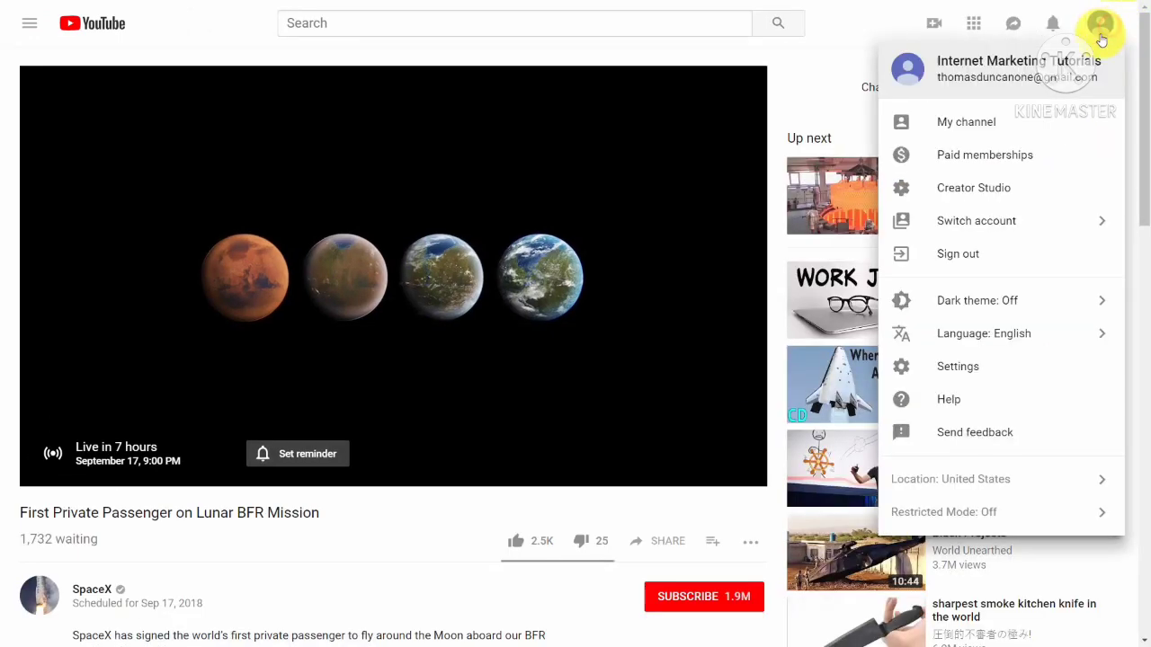
{"action": "left_click", "coordinate": [989, 189]}
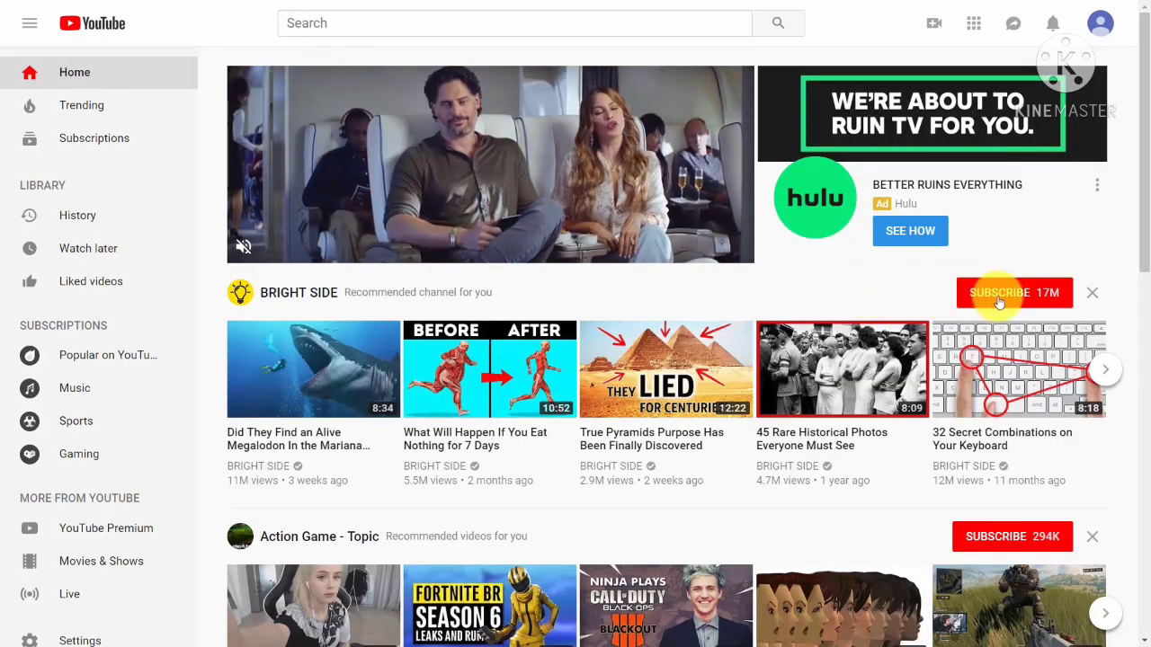
{"action": "scroll", "coordinate": [998, 302], "scroll_direction": "down", "scroll_amount": 4}
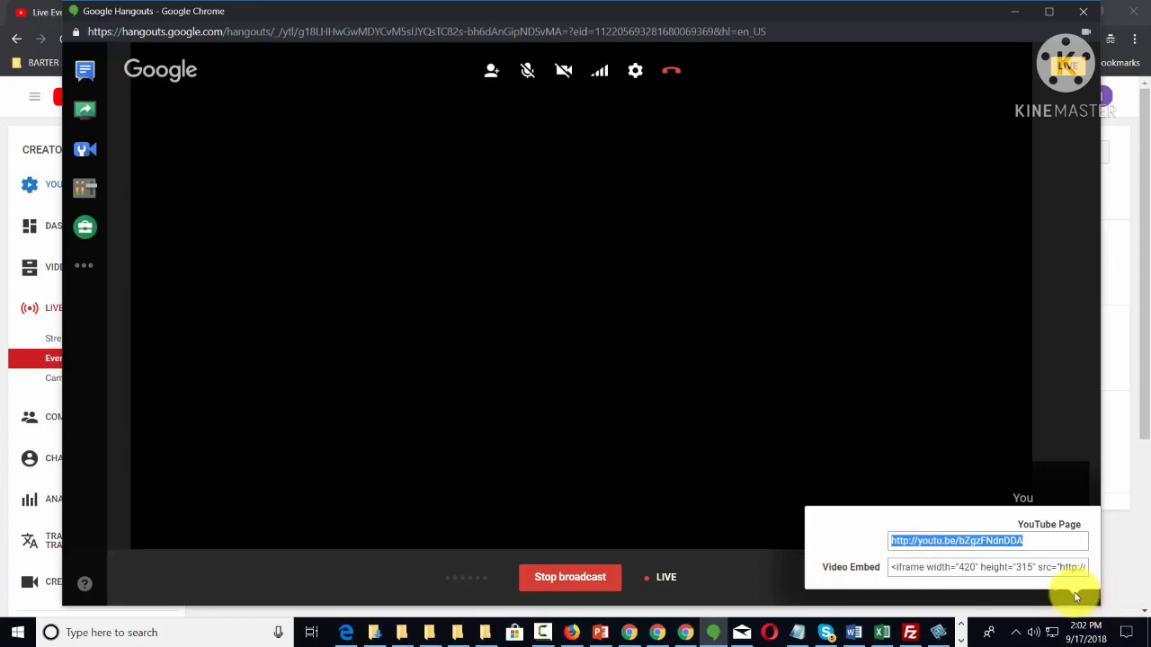
- Display the Video Tutorial broadcast's links in the Hangouts window and select its YouTube page address
{"action": "left_click", "coordinate": [763, 562]}
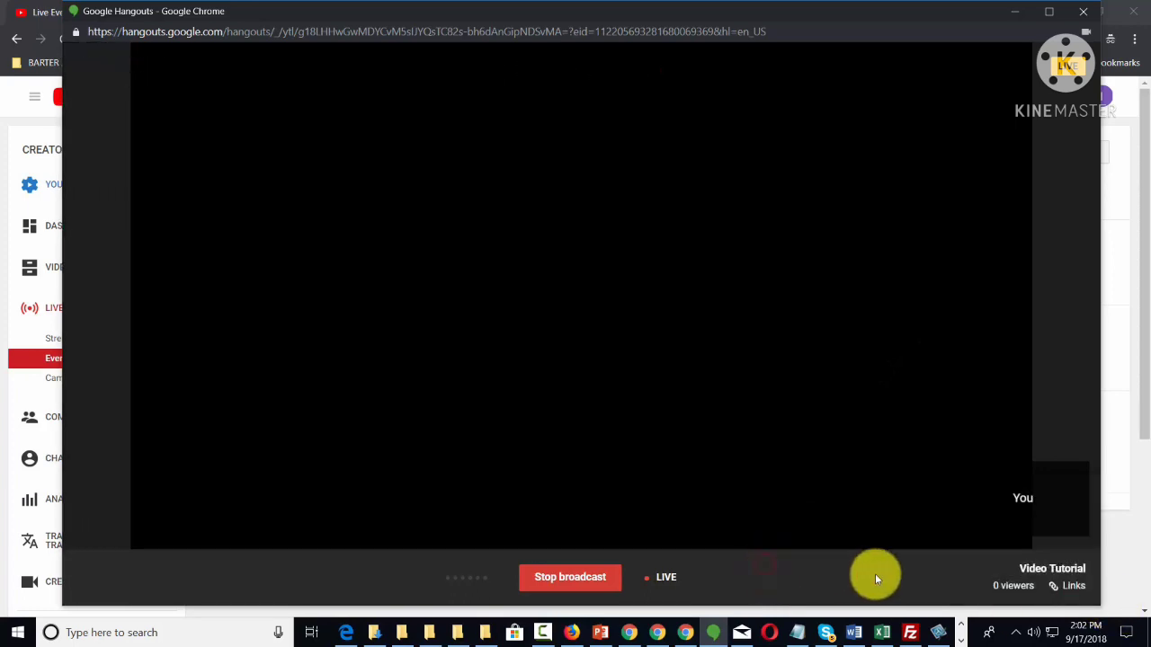
{"action": "left_click", "coordinate": [1067, 590]}
{"action": "left_click_drag", "start_coordinate": [1050, 540], "coordinate": [892, 538]}
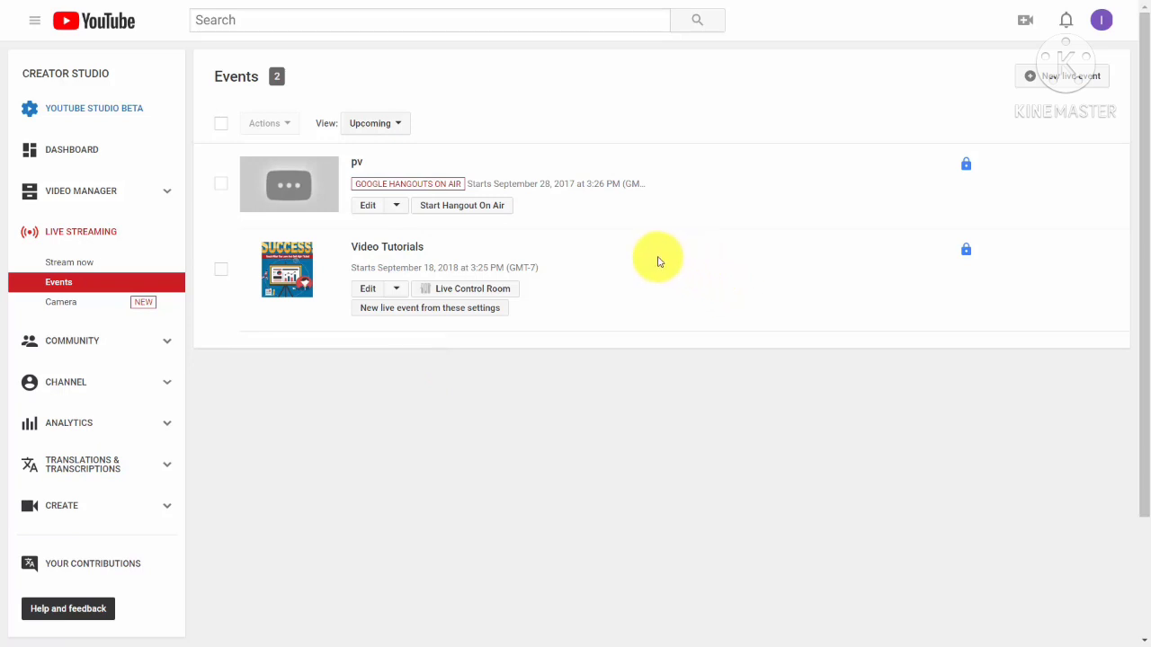
- Start the pv Hangout On Air event and confirm broadcasting it on YouTube
{"action": "left_click", "coordinate": [448, 308]}
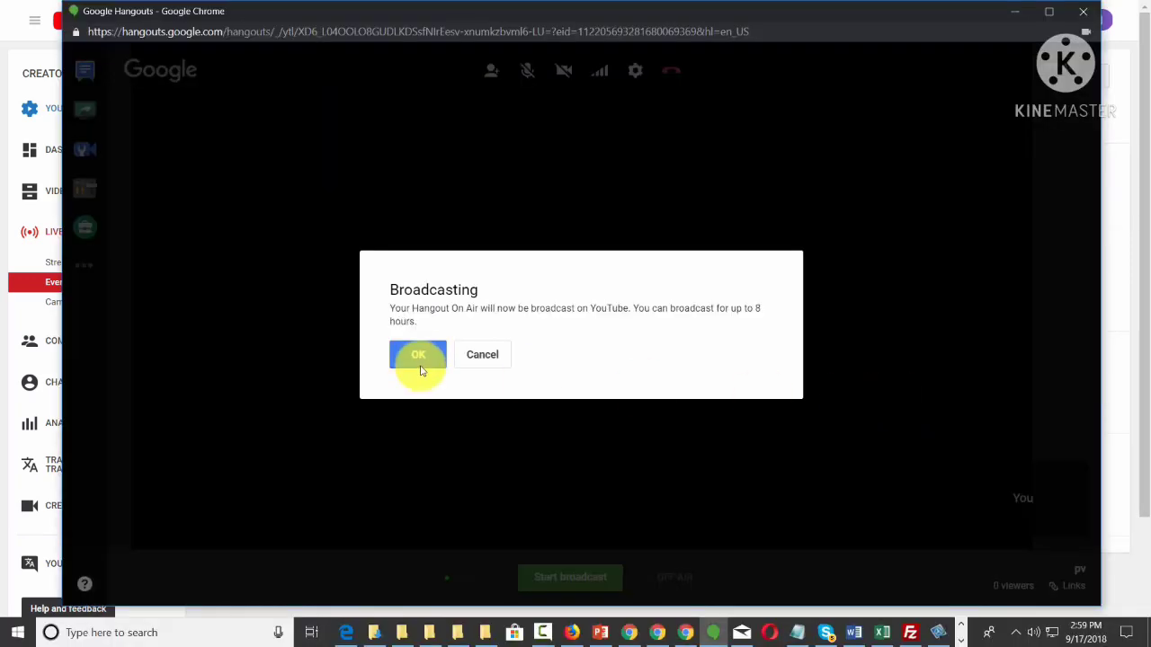
{"action": "left_click", "coordinate": [416, 356]}
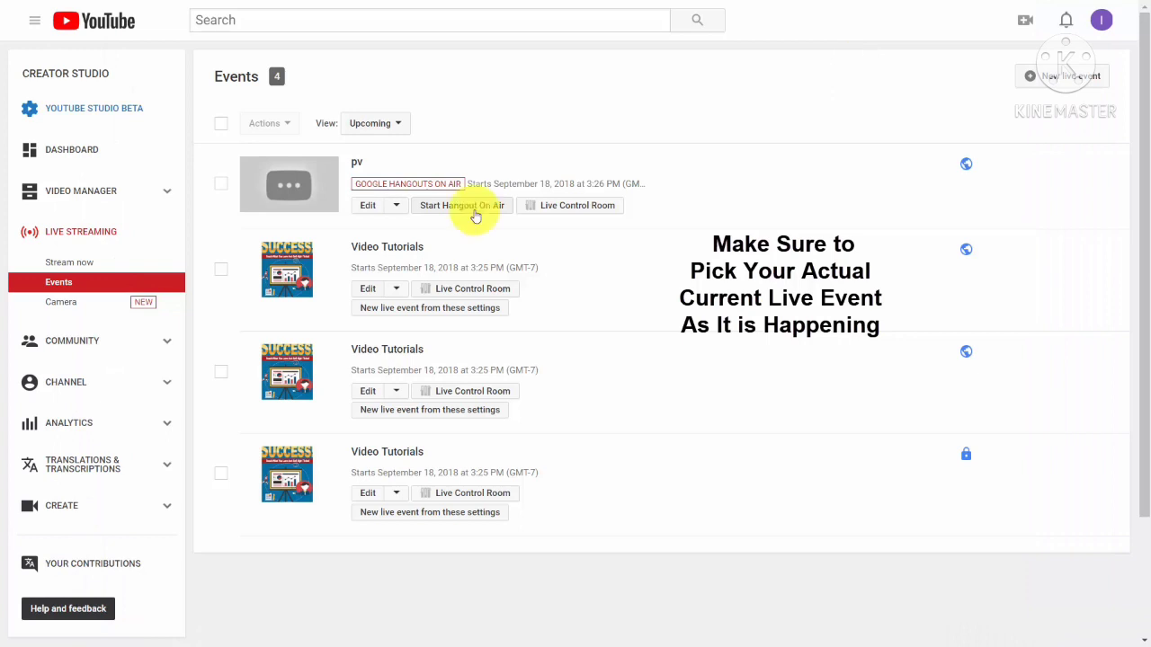
- Open the pv live event's watch page from its event settings and bring up the video's embed code
{"action": "left_click", "coordinate": [364, 208]}
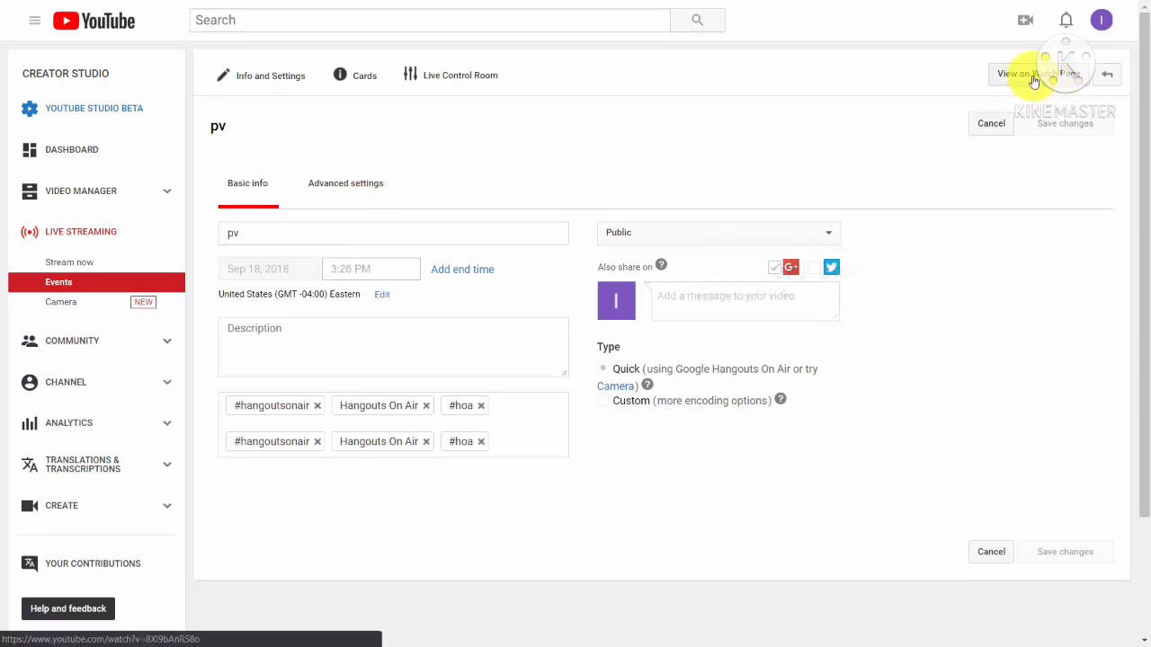
{"action": "left_click", "coordinate": [1034, 79]}
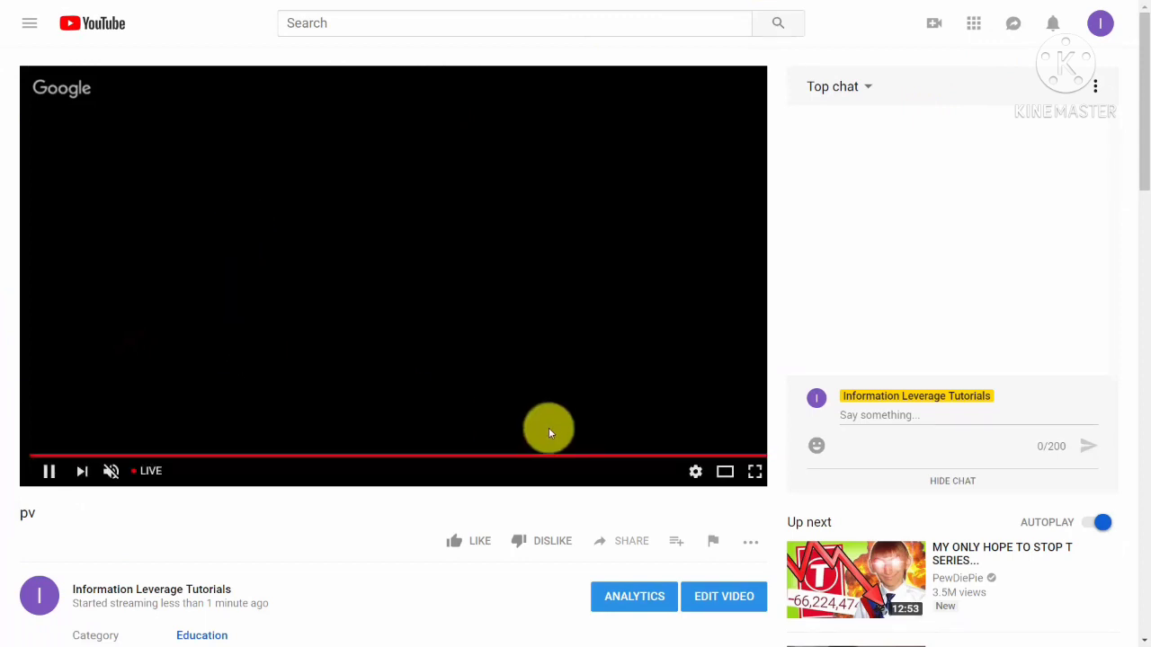
{"action": "scroll", "coordinate": [549, 431], "scroll_direction": "down", "scroll_amount": 1}
{"action": "left_click", "coordinate": [621, 466]}
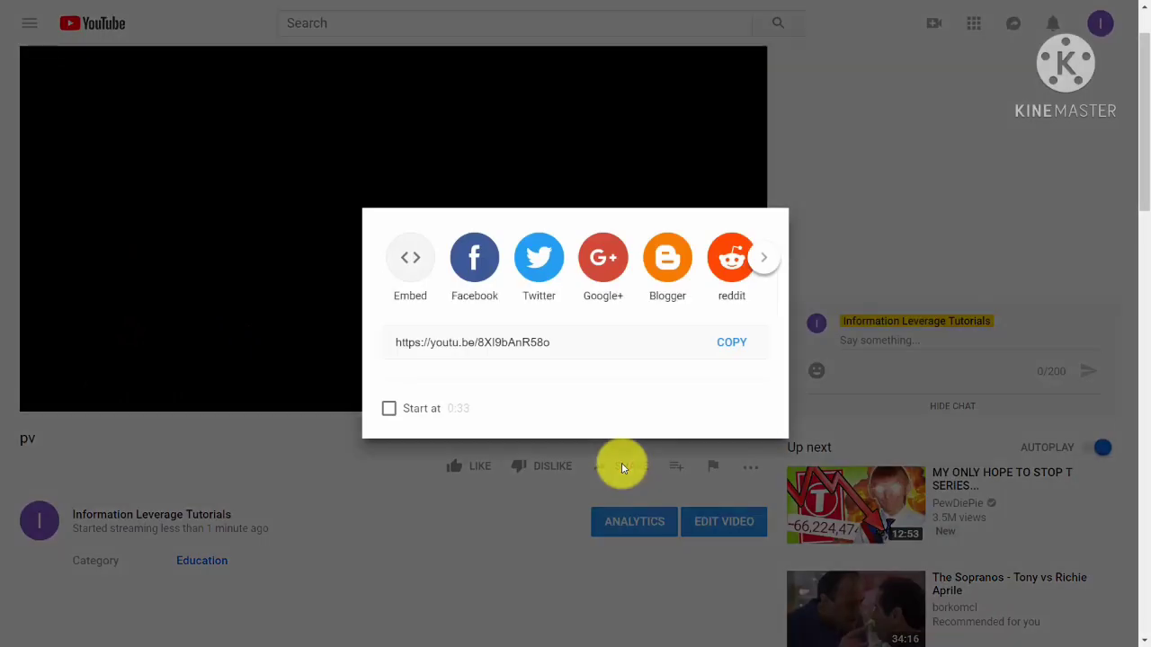
{"action": "left_click", "coordinate": [404, 260]}
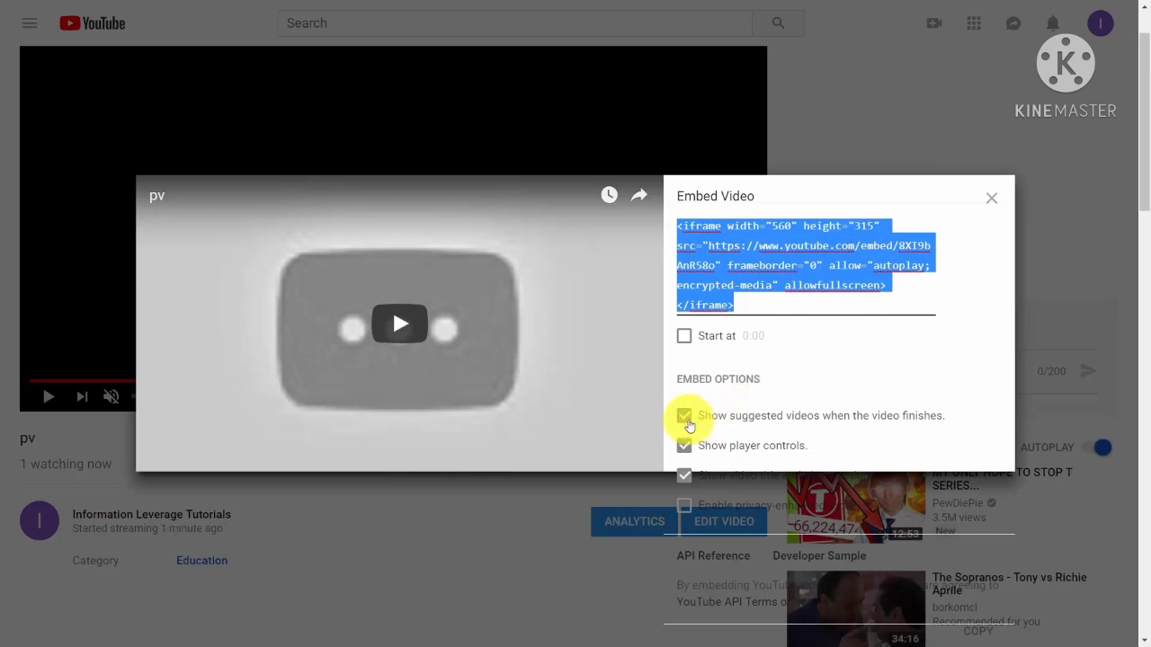
- Disable suggested videos and player controls in the embed options, and copy the updated iframe code
{"action": "left_click", "coordinate": [685, 416]}
{"action": "left_click", "coordinate": [684, 446]}
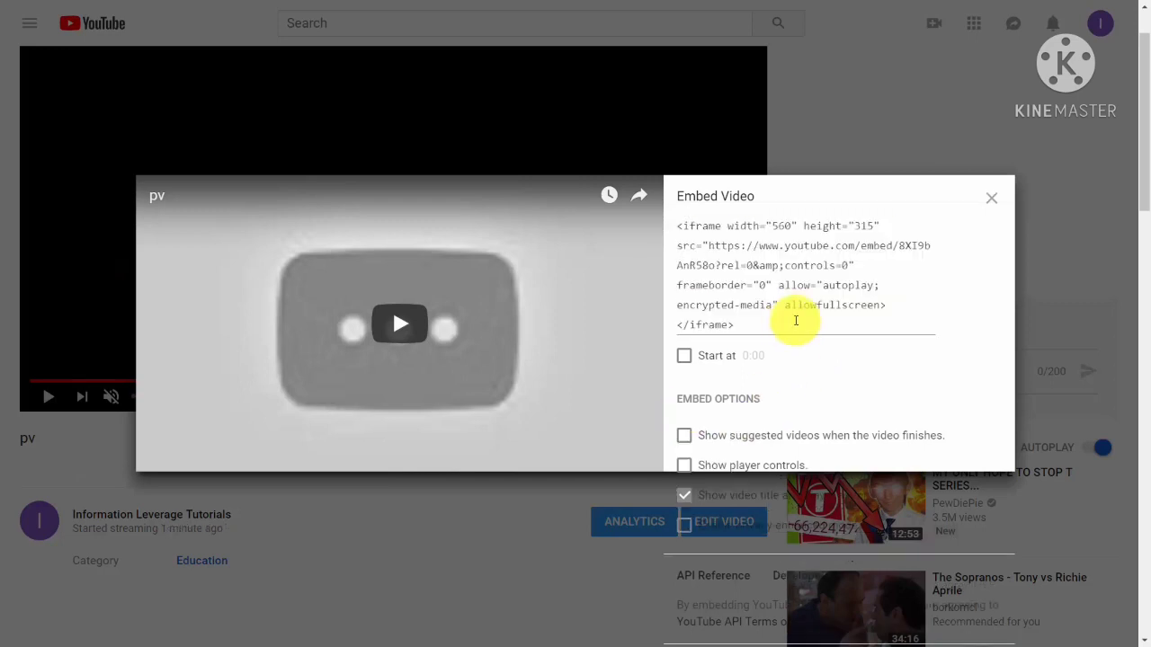
{"action": "left_click_drag", "start_coordinate": [796, 321], "coordinate": [676, 235]}
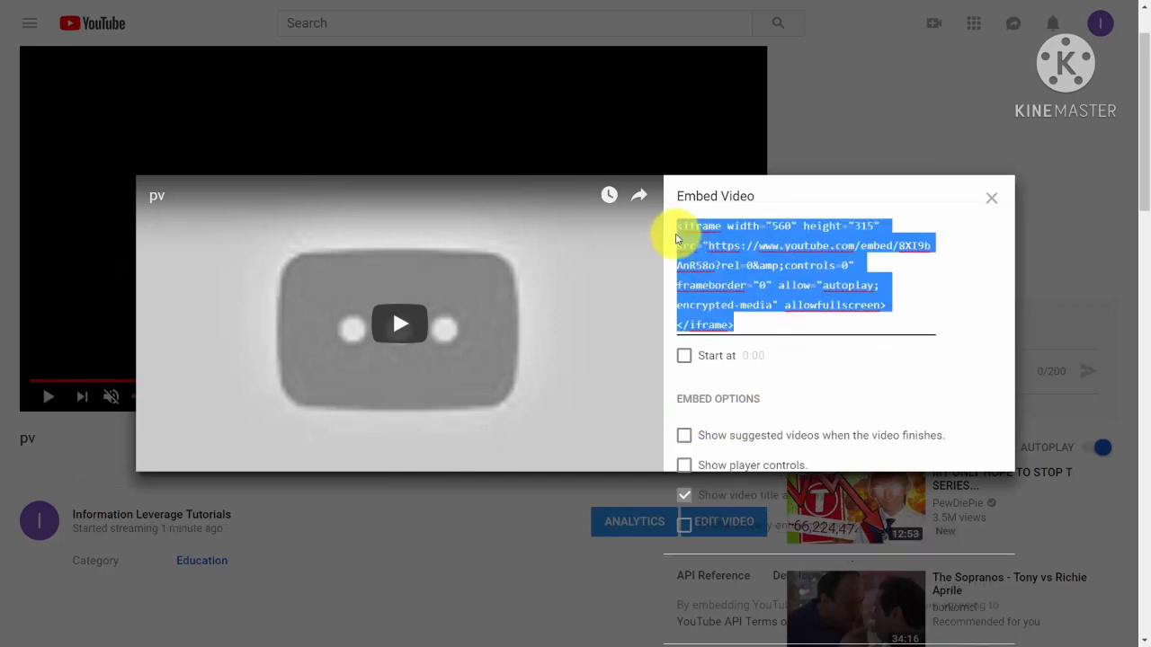
{"action": "right_click", "coordinate": [676, 236]}
{"action": "left_click", "coordinate": [723, 290]}
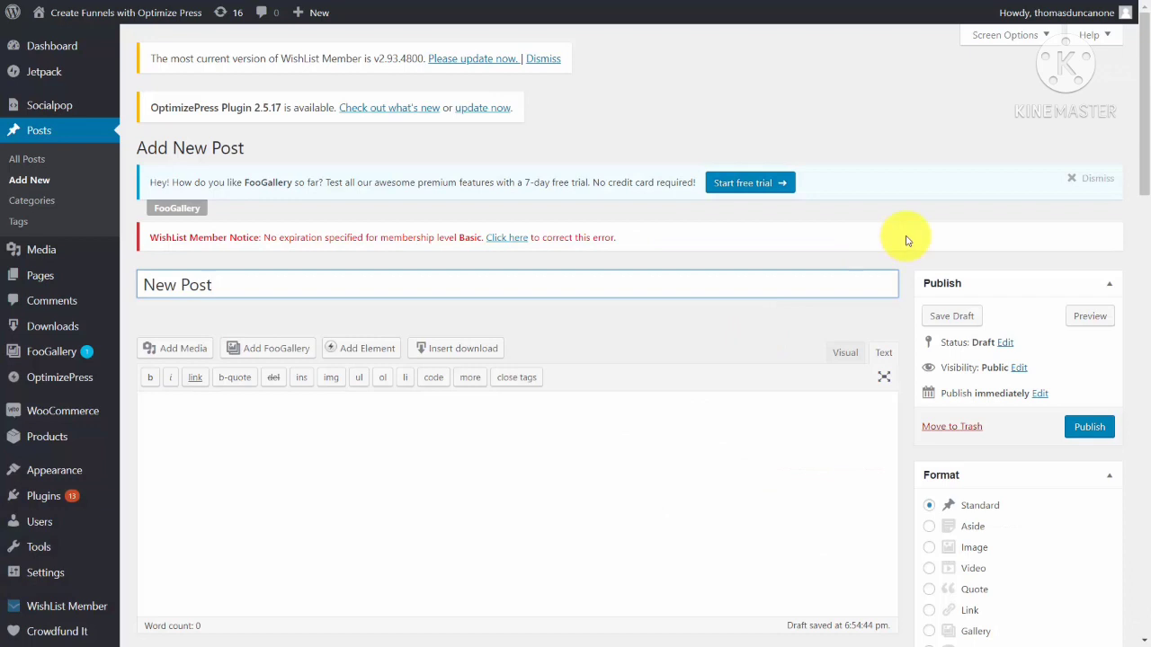
- Insert the copied iframe code between center tags in the body of the WordPress post New Post and publish it
{"action": "scroll", "coordinate": [675, 329], "scroll_direction": "down", "scroll_amount": 2}
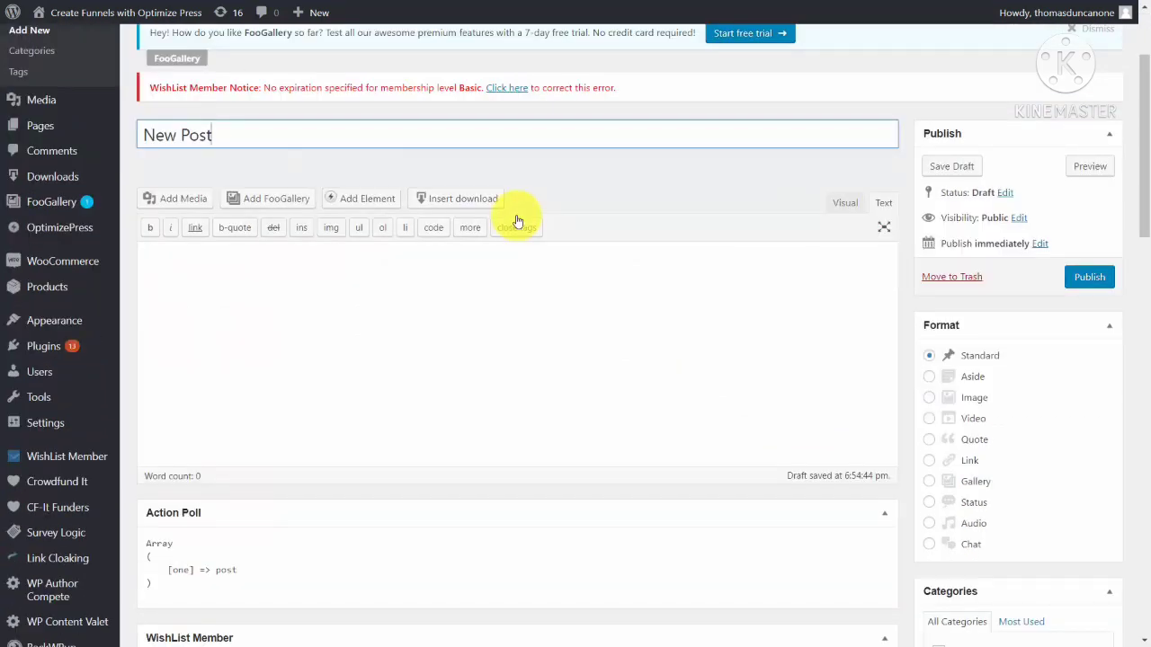
{"action": "left_click", "coordinate": [278, 265]}
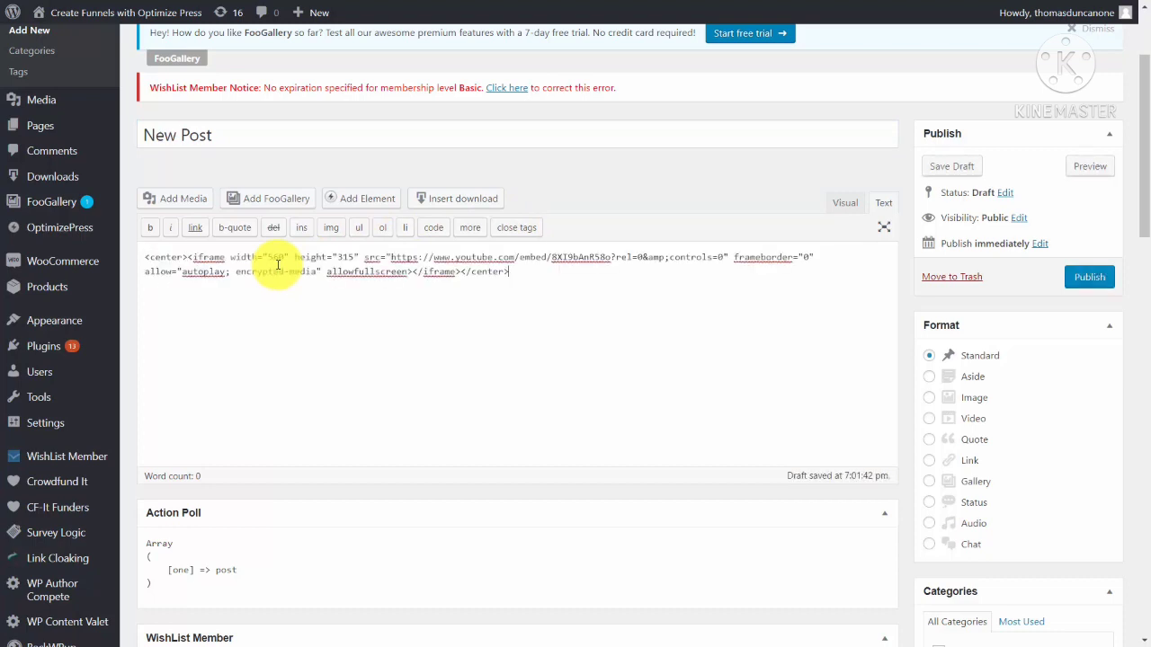
{"action": "left_click", "coordinate": [1078, 278]}
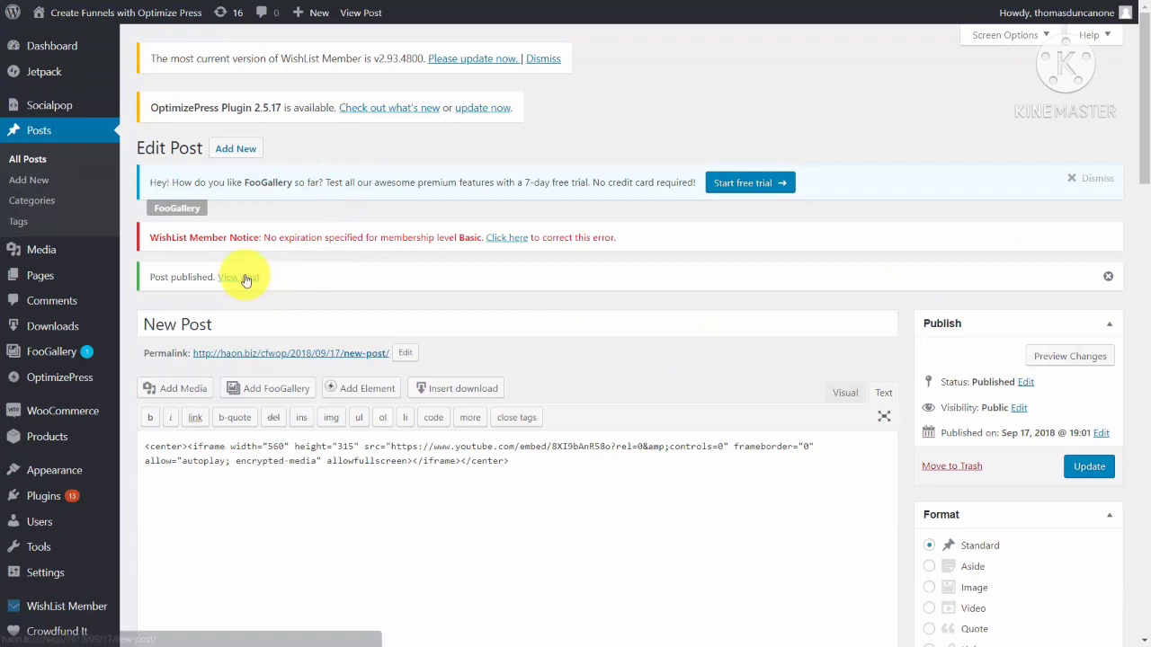
- View the published New Post and play the embedded pv live stream
{"action": "left_click", "coordinate": [245, 279]}
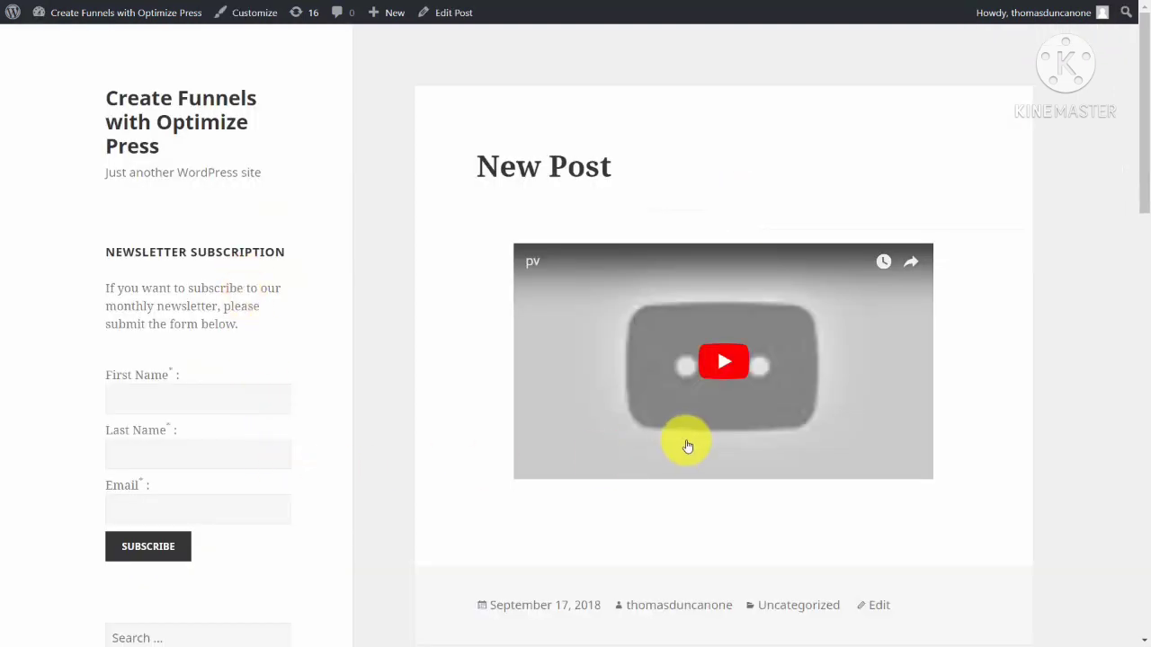
{"action": "left_click", "coordinate": [722, 367]}
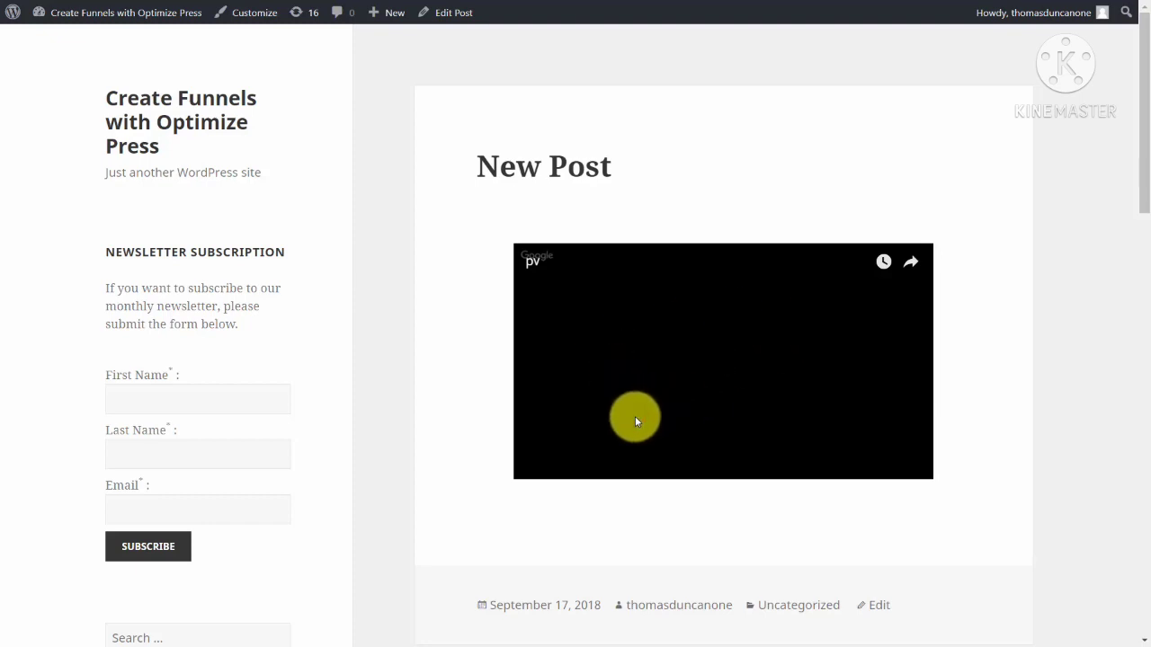
- Switch to the Google Hangouts window and copy the pv broadcast's YouTube page link
{"action": "key", "text": "ctrl+Tab"}
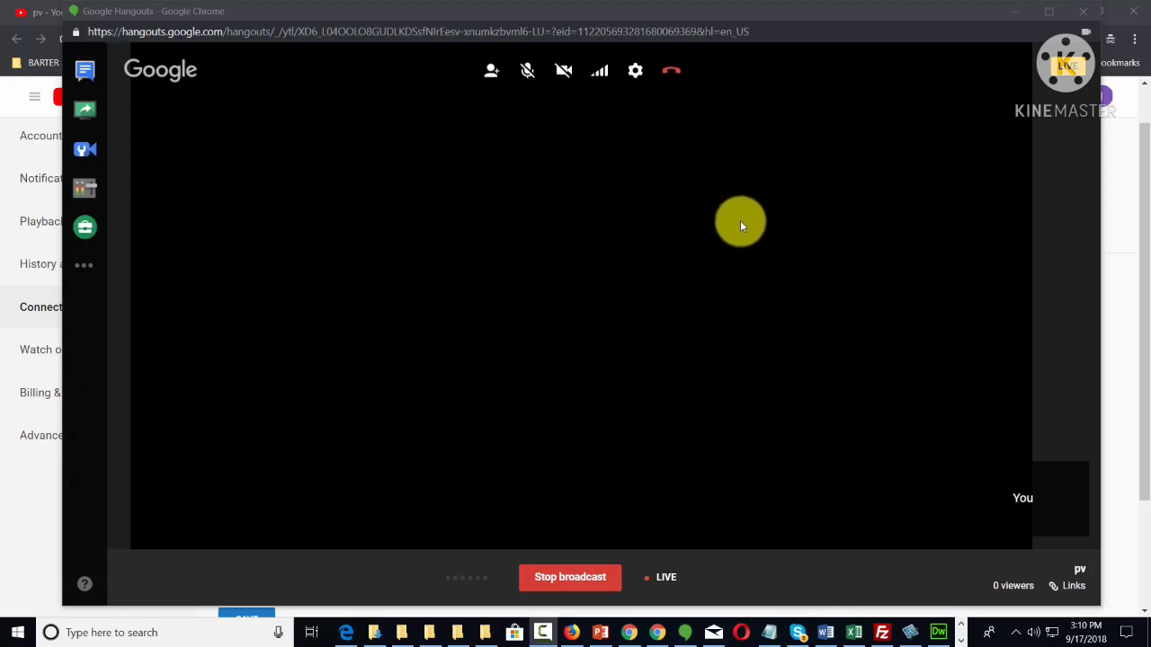
{"action": "left_click", "coordinate": [1070, 590]}
{"action": "left_click_drag", "start_coordinate": [1033, 544], "coordinate": [872, 542]}
{"action": "right_click", "coordinate": [903, 546]}
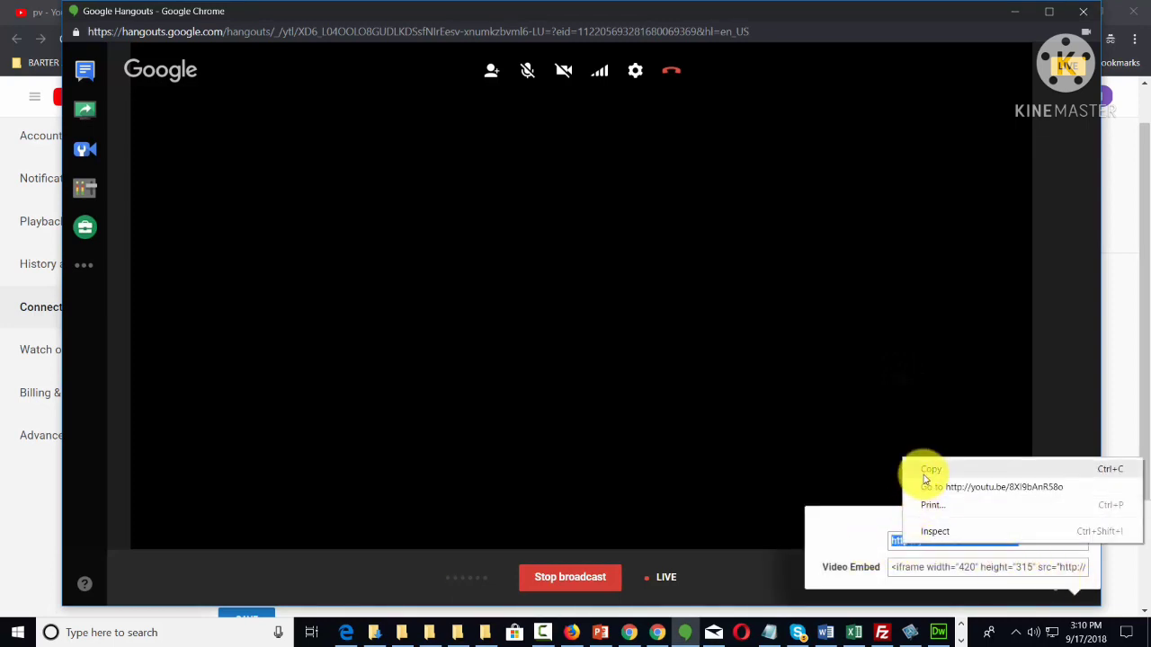
{"action": "left_click", "coordinate": [924, 469]}
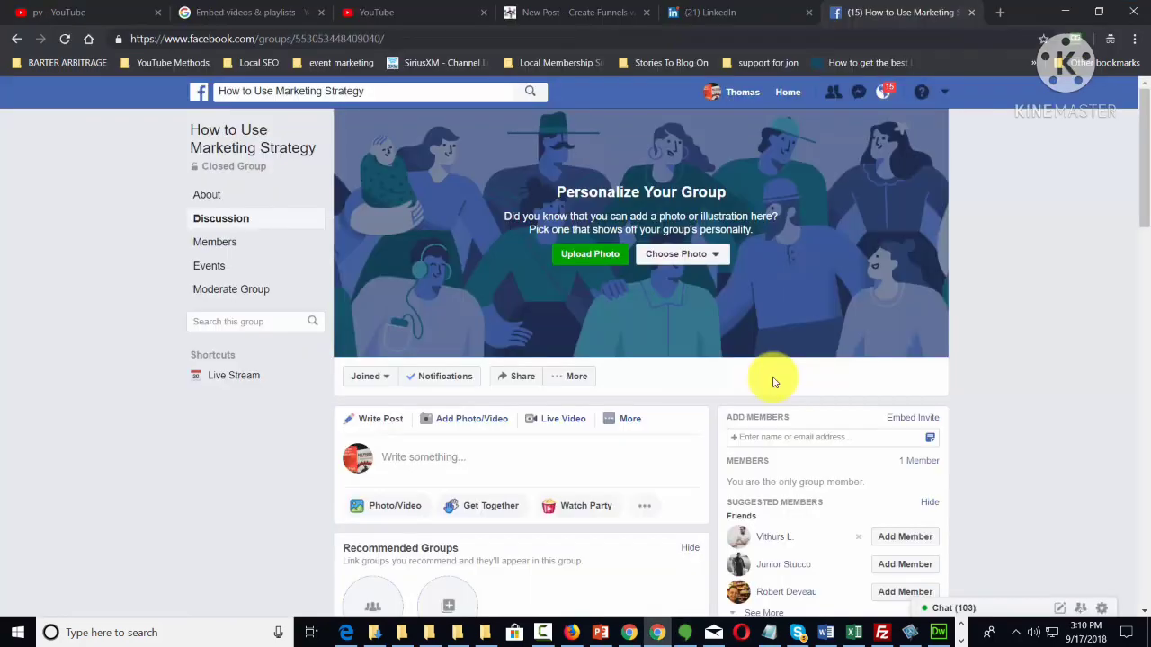
- In the Facebook group How to Use Marketing Strategy, create the event Live Event Stream for September 20 at 3:10 PM
{"action": "key", "text": "F11"}
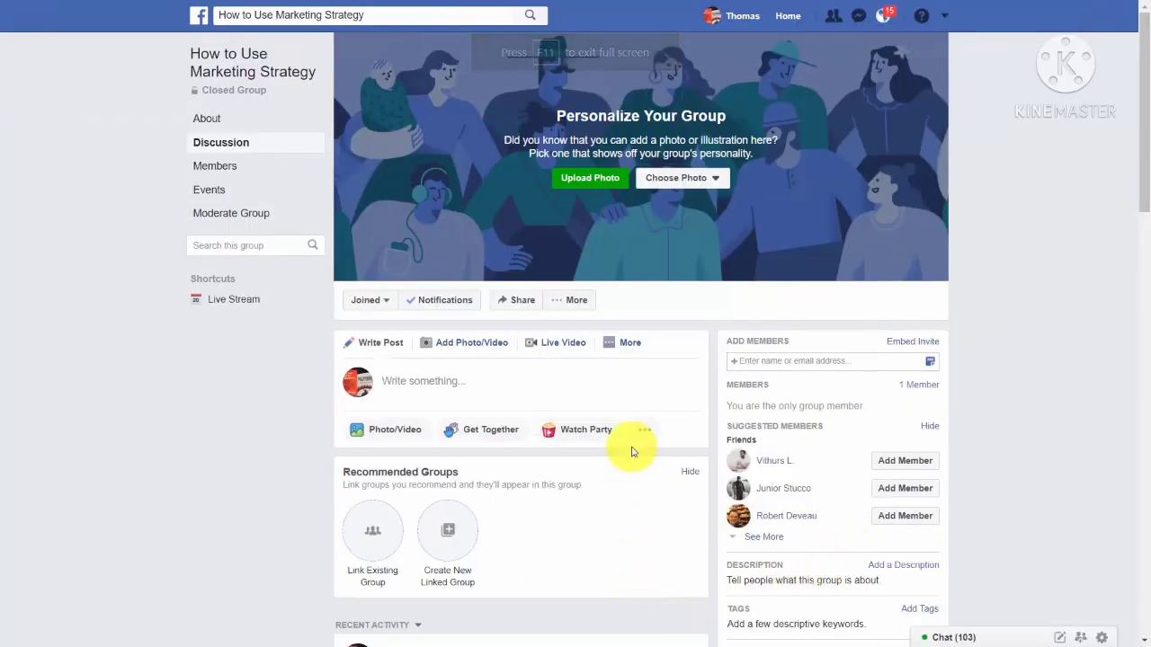
{"action": "left_click", "coordinate": [627, 345]}
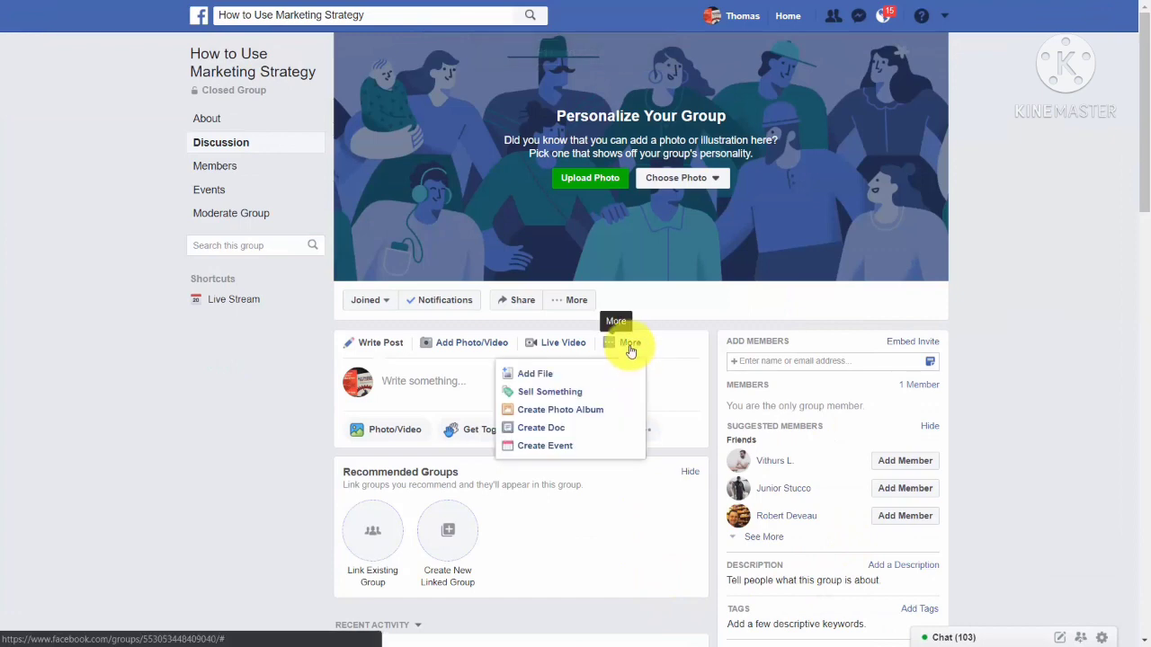
{"action": "left_click", "coordinate": [548, 447]}
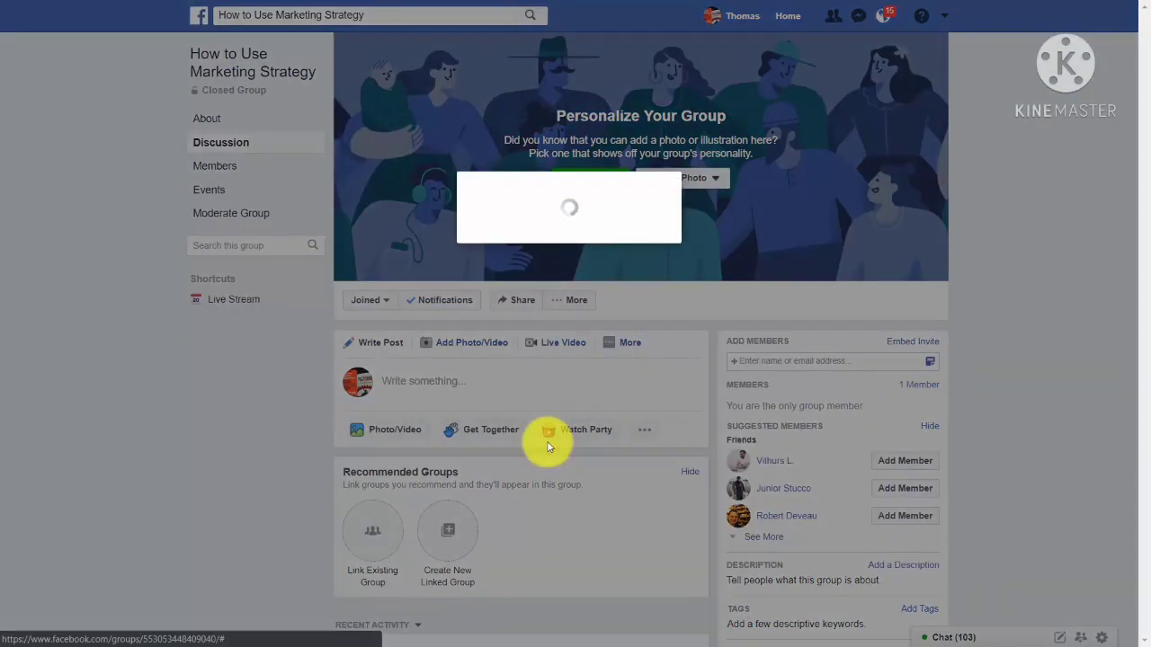
{"action": "left_click", "coordinate": [748, 544]}
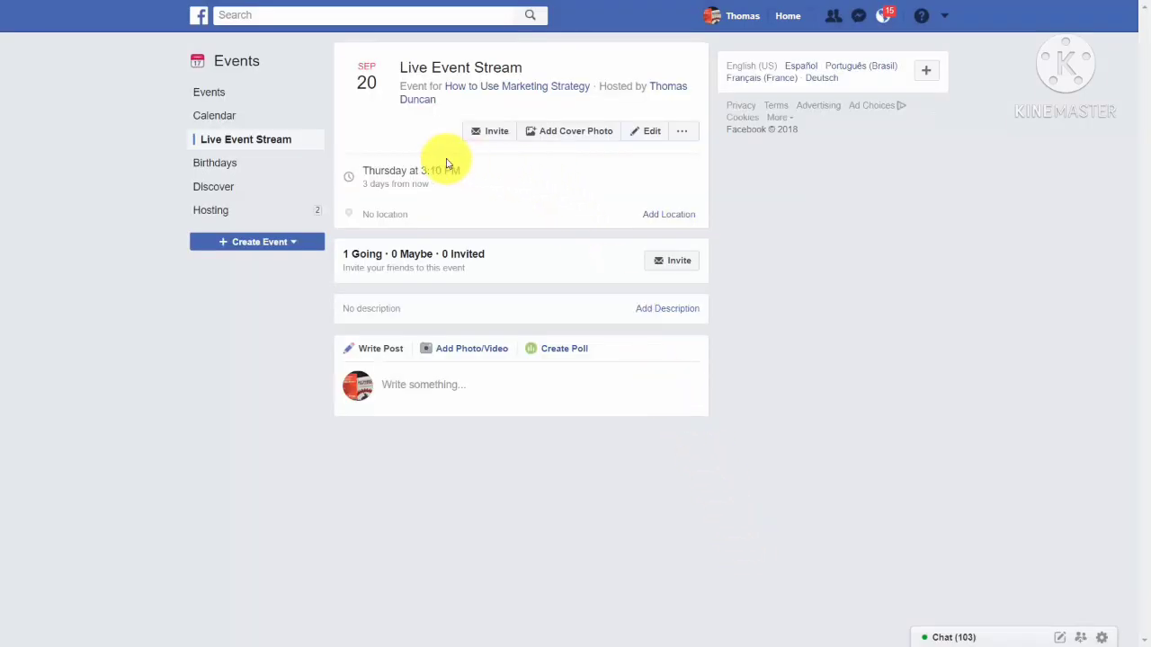
- Return to the group's discussion and post the copied YouTube link as a comment on the Live Event Stream event
{"action": "left_click", "coordinate": [507, 87]}
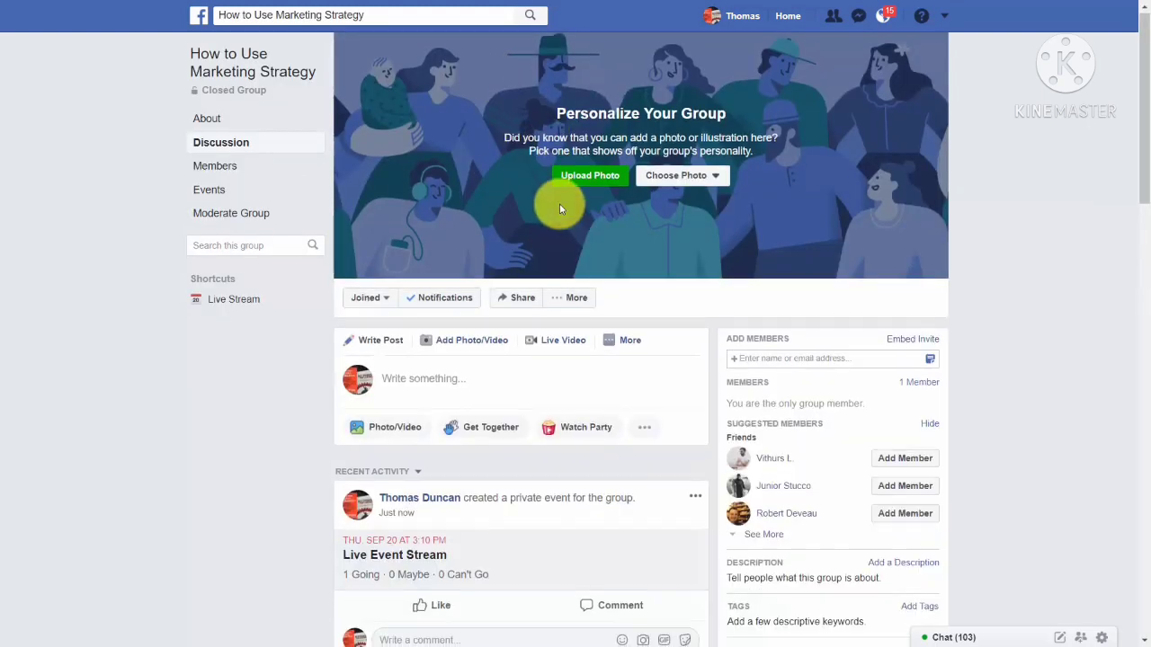
{"action": "scroll", "coordinate": [559, 204], "scroll_direction": "down", "scroll_amount": 3}
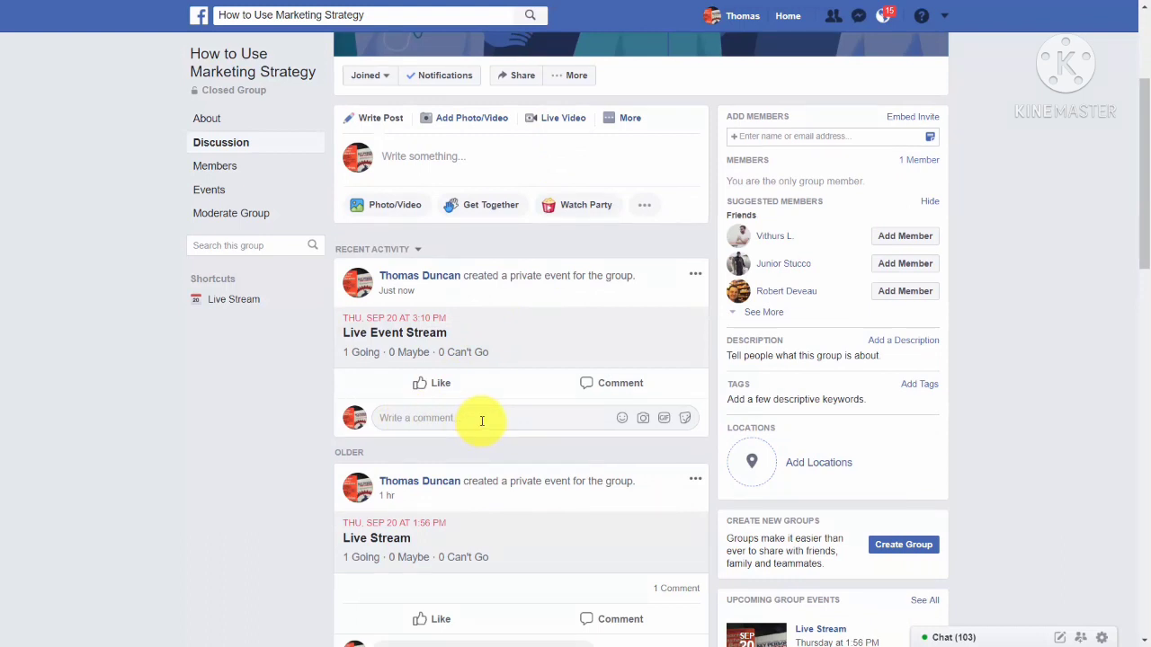
{"action": "right_click", "coordinate": [434, 418]}
{"action": "left_click", "coordinate": [471, 300]}
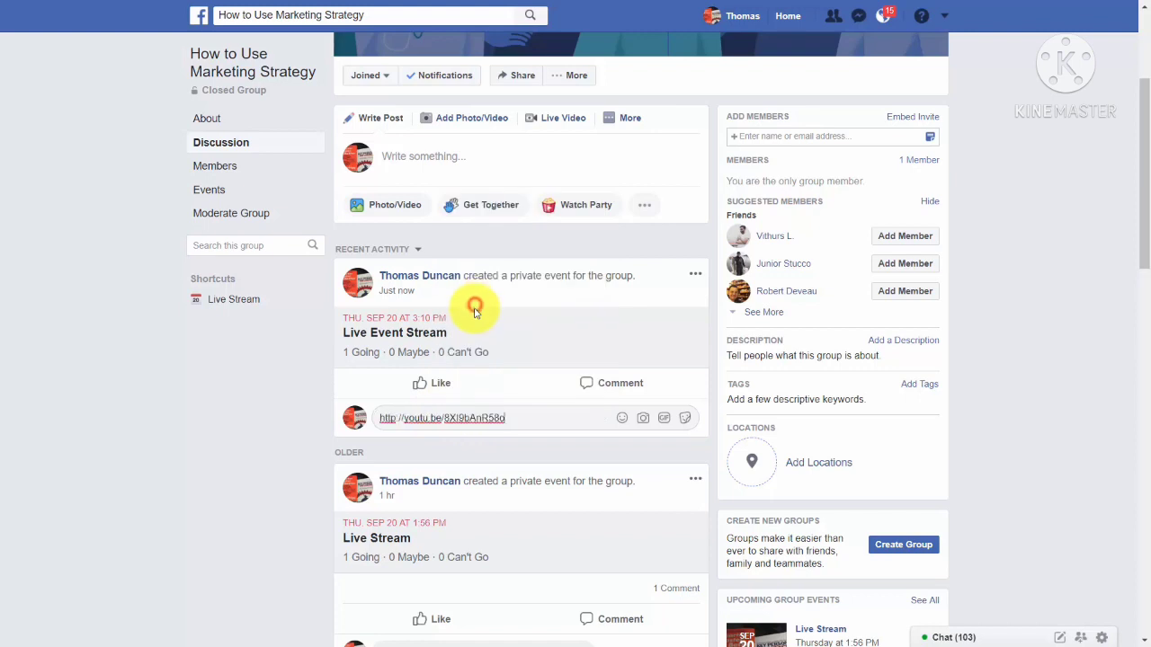
{"action": "key", "text": "Return"}
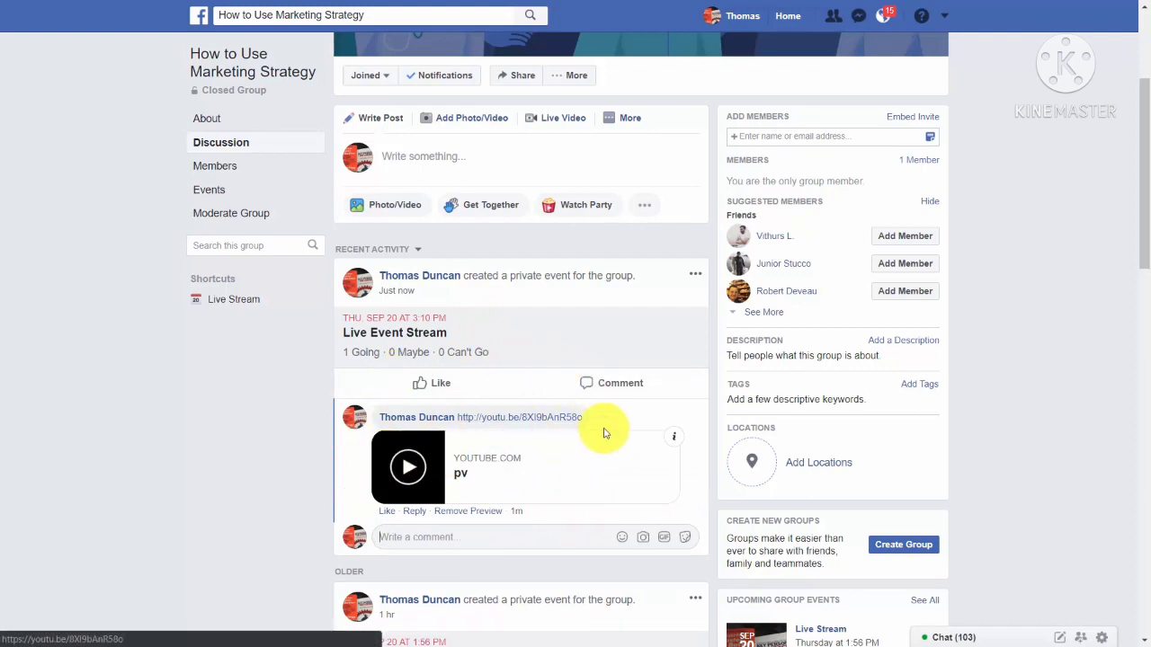
- Play the pv live stream from the link preview in the Facebook comment
{"action": "left_click", "coordinate": [413, 468]}
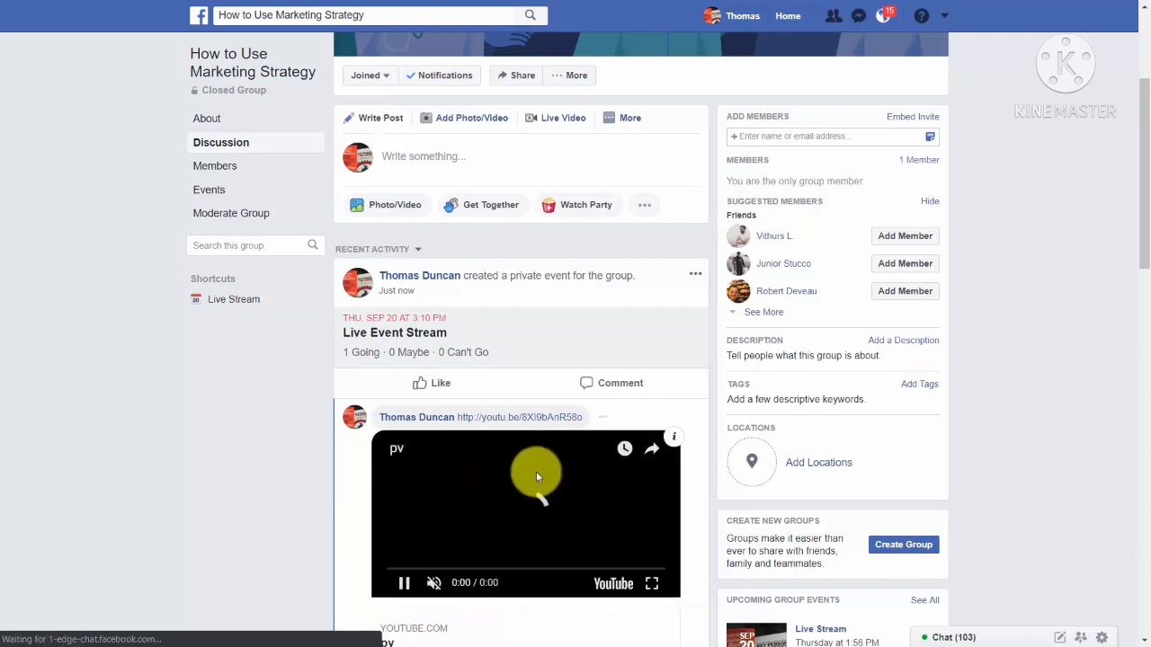
{"action": "scroll", "coordinate": [535, 471], "scroll_direction": "down", "scroll_amount": 1}
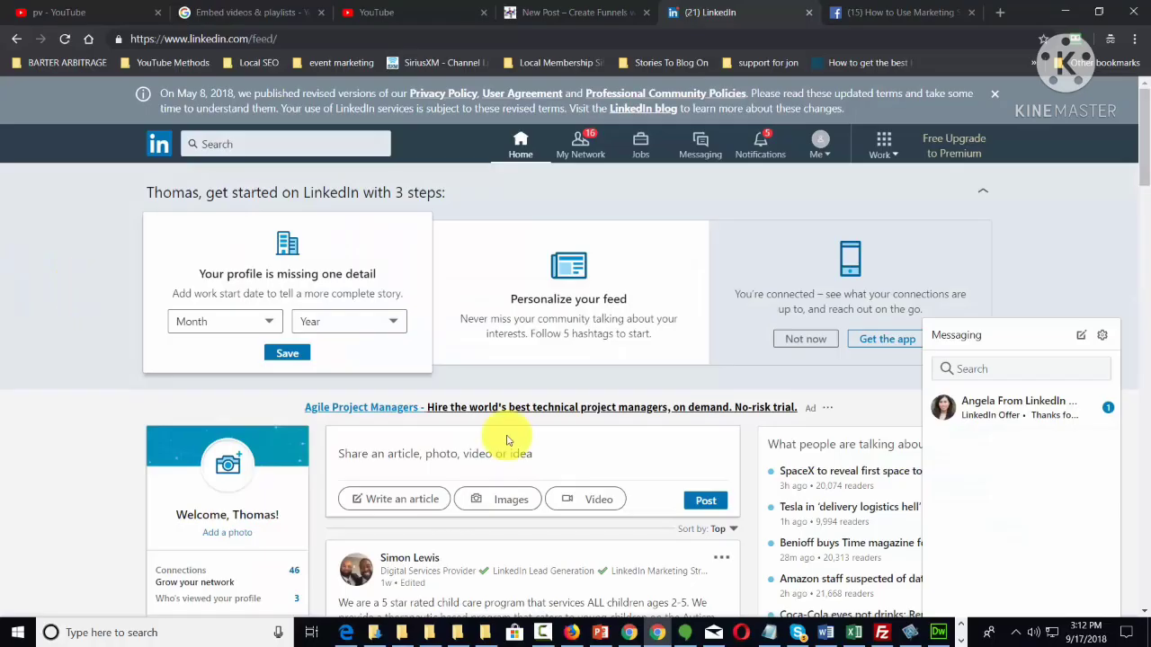
{"action": "scroll", "coordinate": [506, 431], "scroll_direction": "down", "scroll_amount": 2}
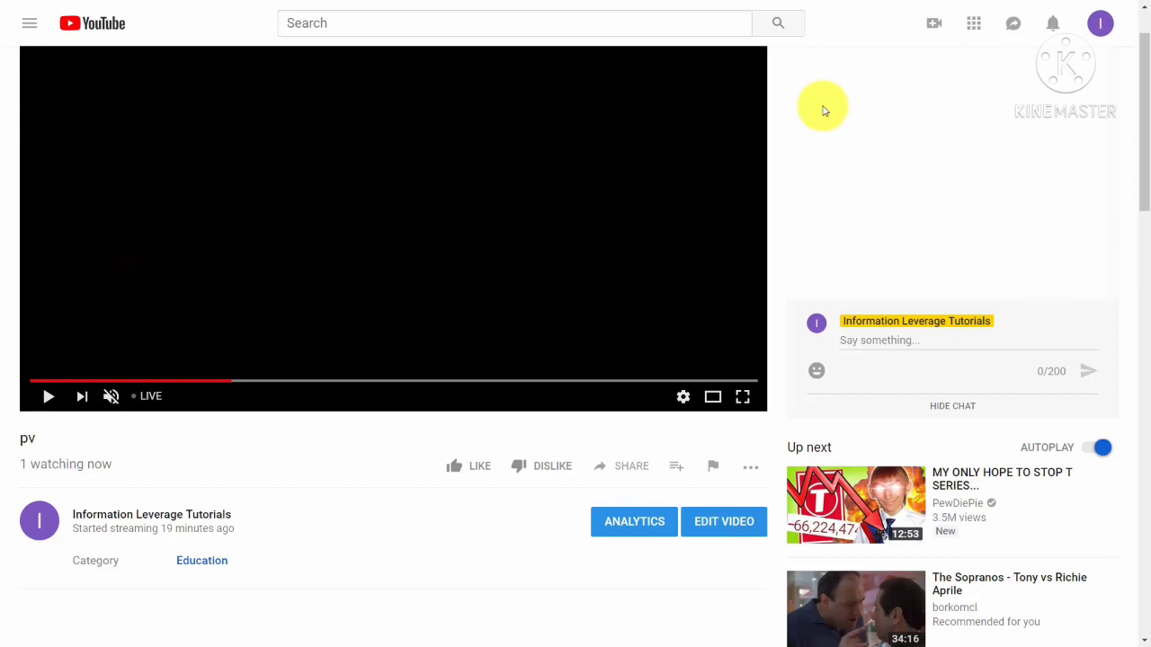
- Go to the Video Manager in Creator Studio and download the streamed Test Now video as an MP4 file
{"action": "left_click", "coordinate": [1100, 23]}
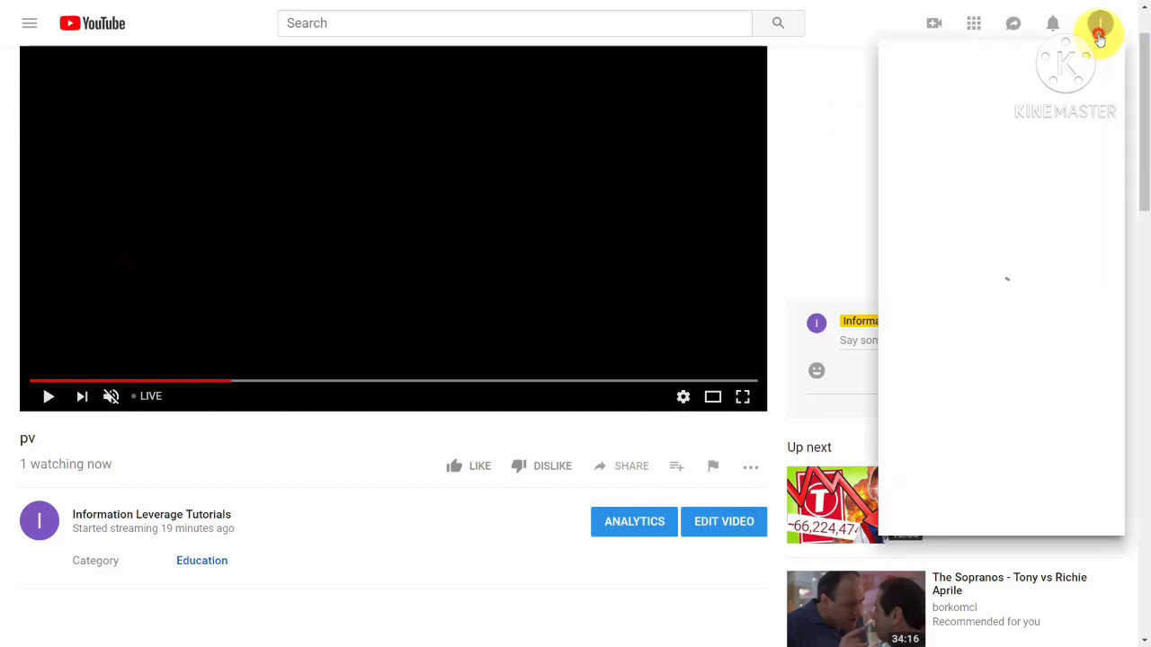
{"action": "left_click", "coordinate": [971, 186]}
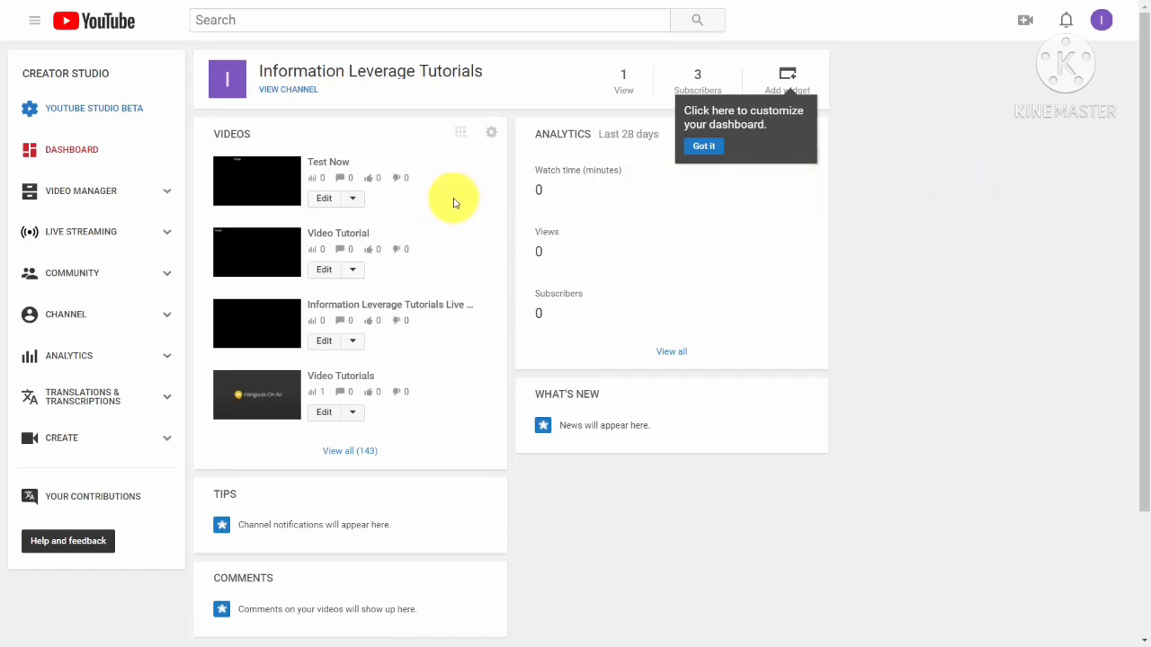
{"action": "left_click", "coordinate": [79, 192]}
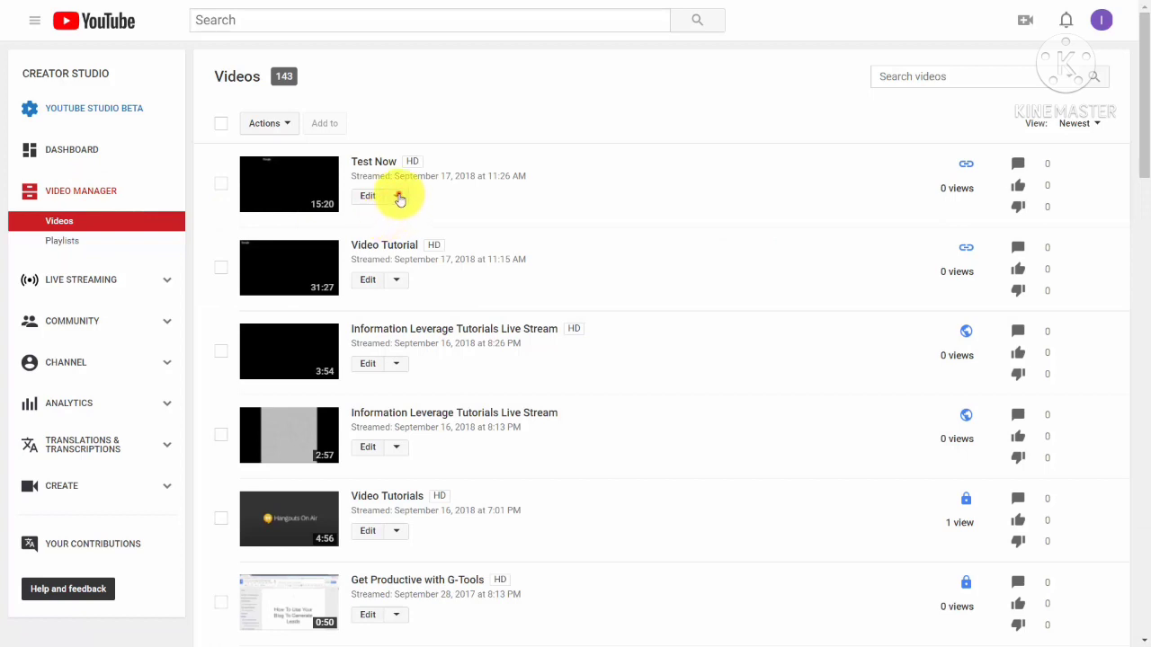
{"action": "left_click", "coordinate": [396, 196]}
{"action": "left_click", "coordinate": [614, 176]}
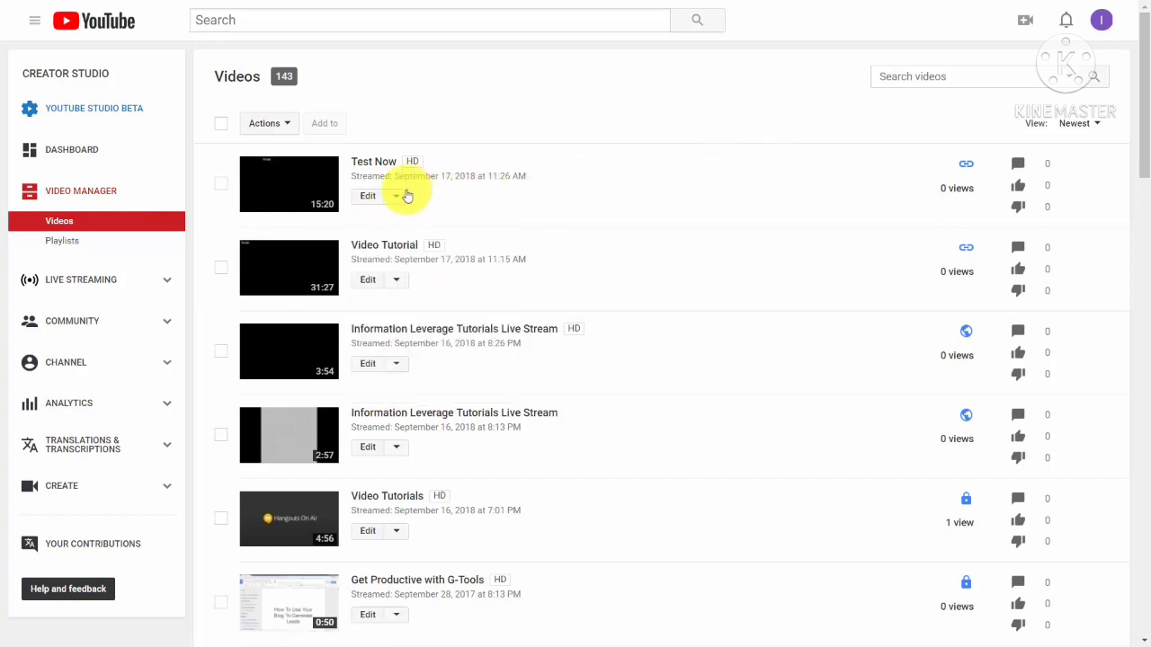
{"action": "left_click", "coordinate": [402, 196]}
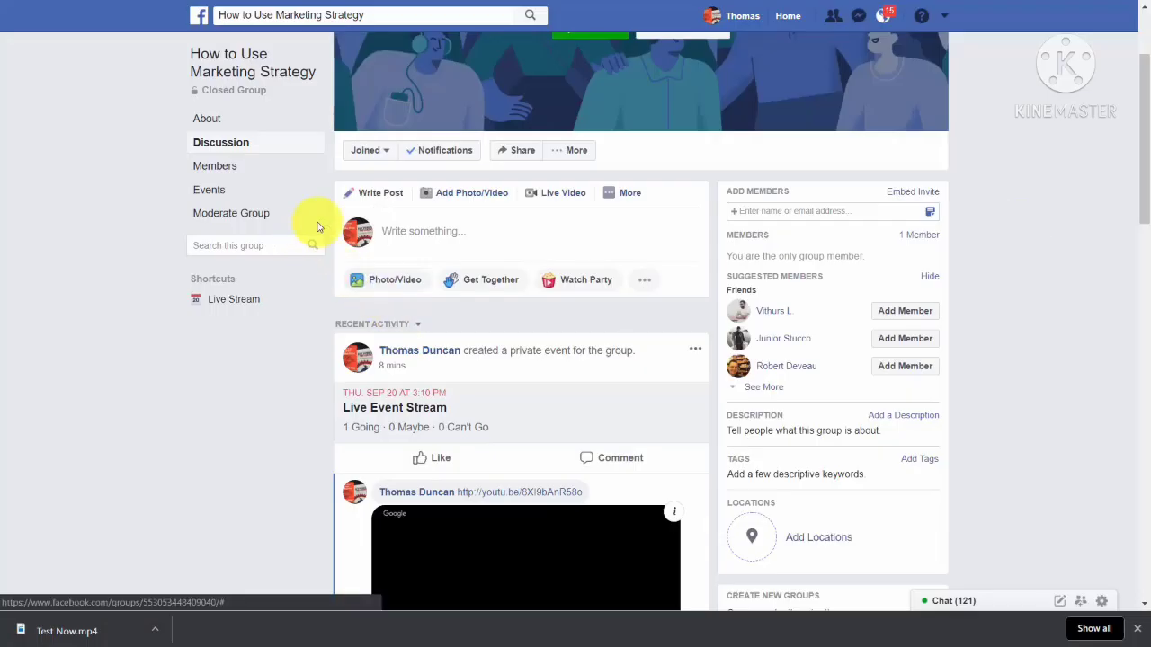
- Switch to Facebook and post the 1 - Overview.mp4 video in the How to Use Marketing Strategy group
{"action": "left_click", "coordinate": [466, 194]}
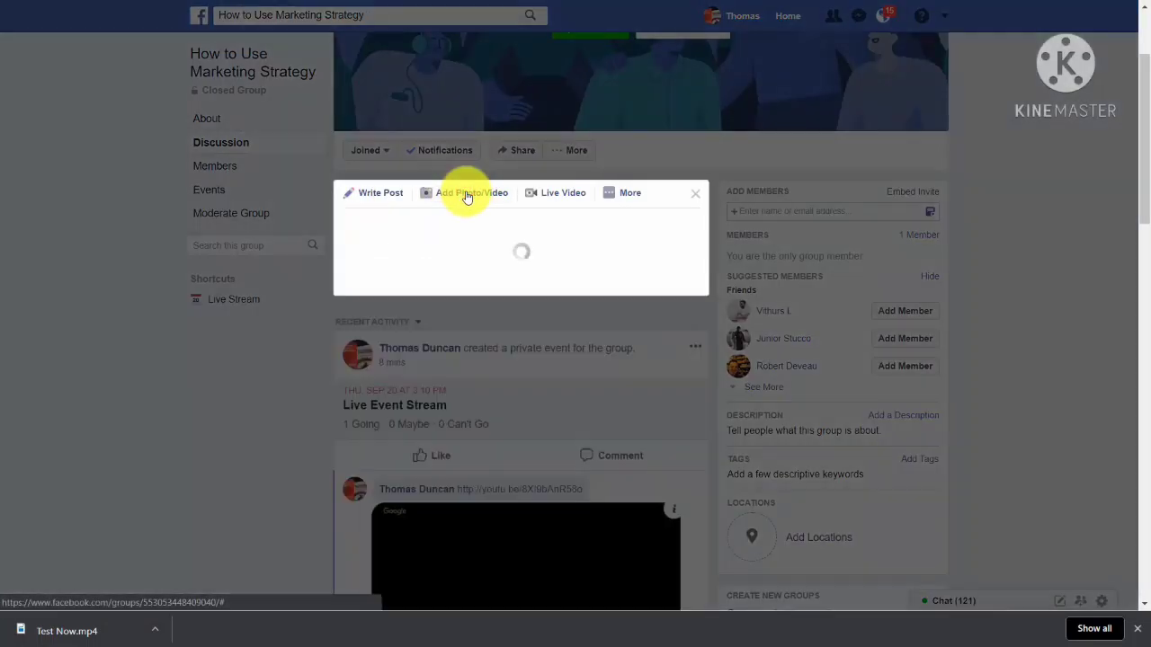
{"action": "left_click", "coordinate": [452, 263]}
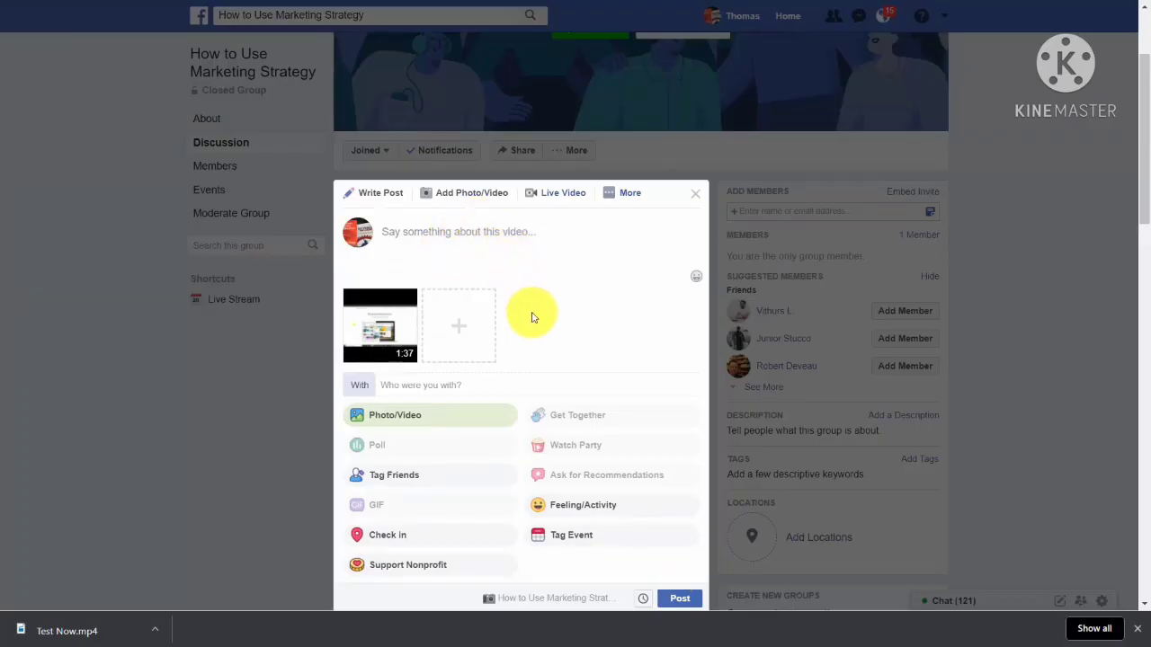
{"action": "left_click", "coordinate": [679, 599]}
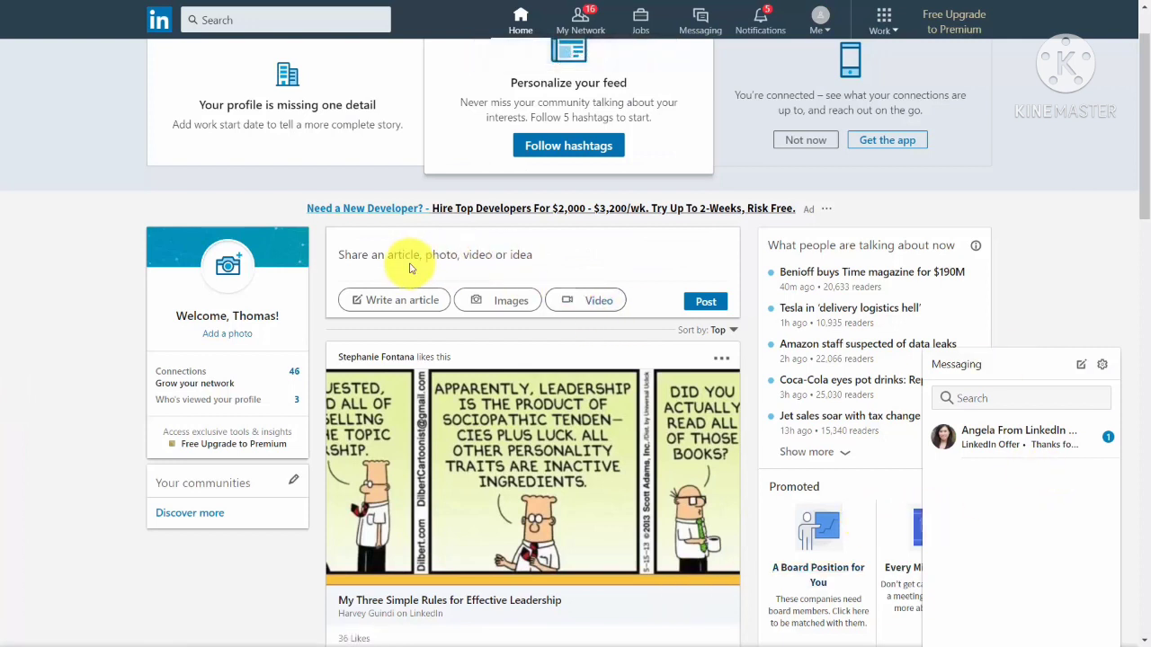
- Switch to LinkedIn and attach the video file 1 - Overview.mp4 to a new feed post
{"action": "left_click", "coordinate": [576, 305]}
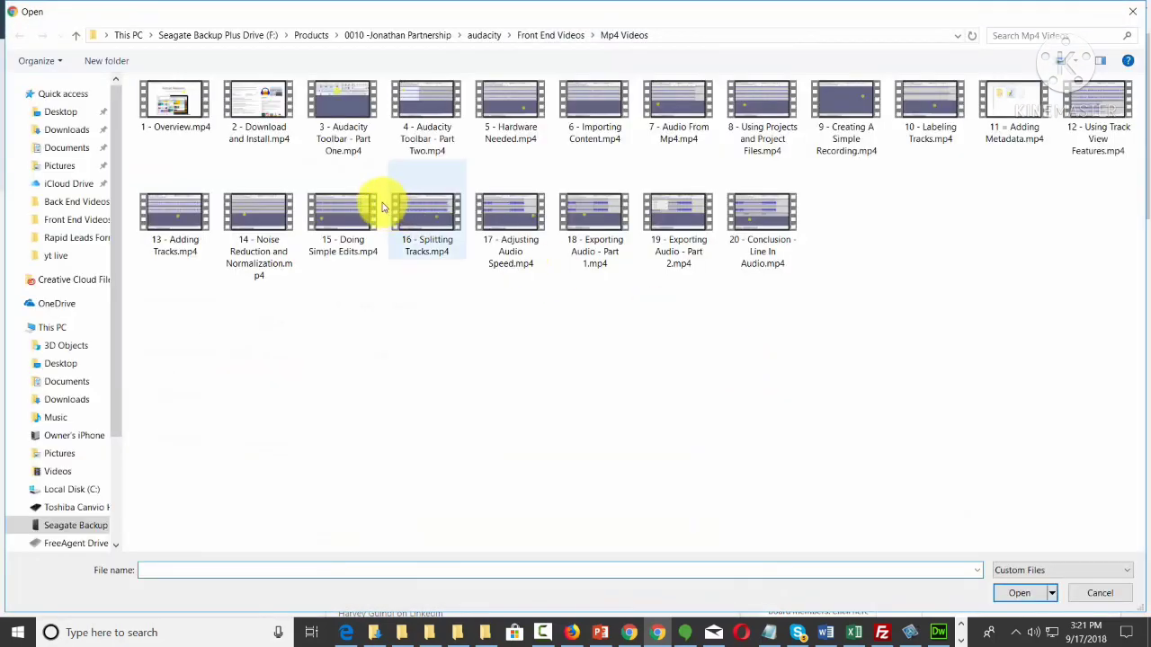
{"action": "left_click", "coordinate": [162, 126]}
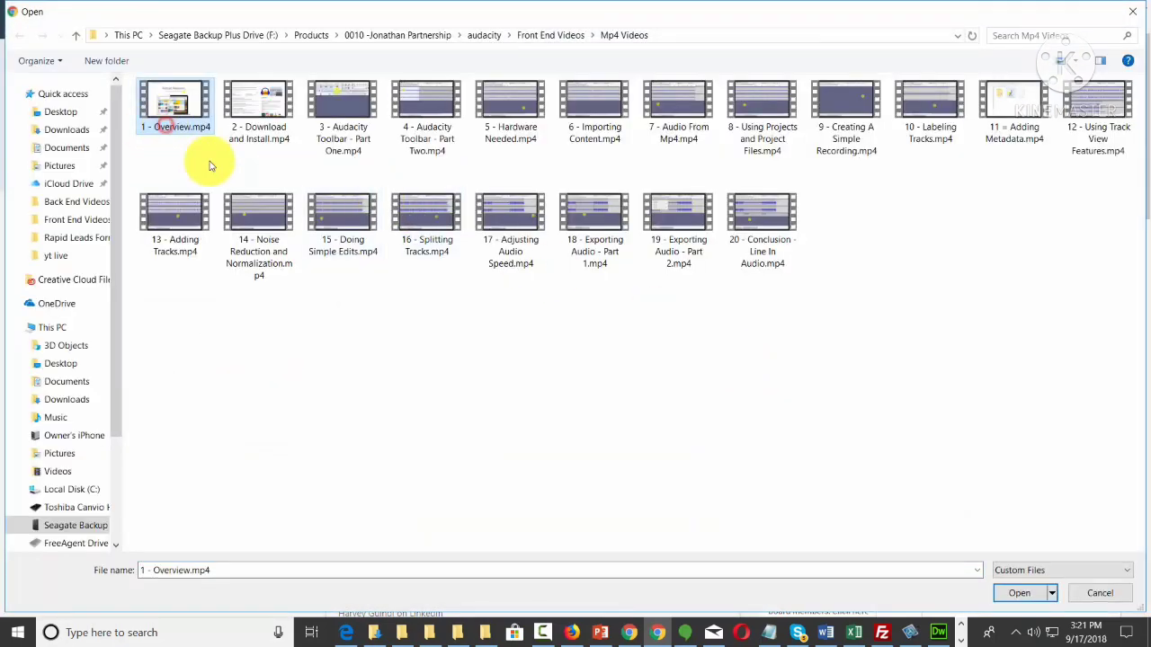
{"action": "left_click", "coordinate": [1018, 593]}
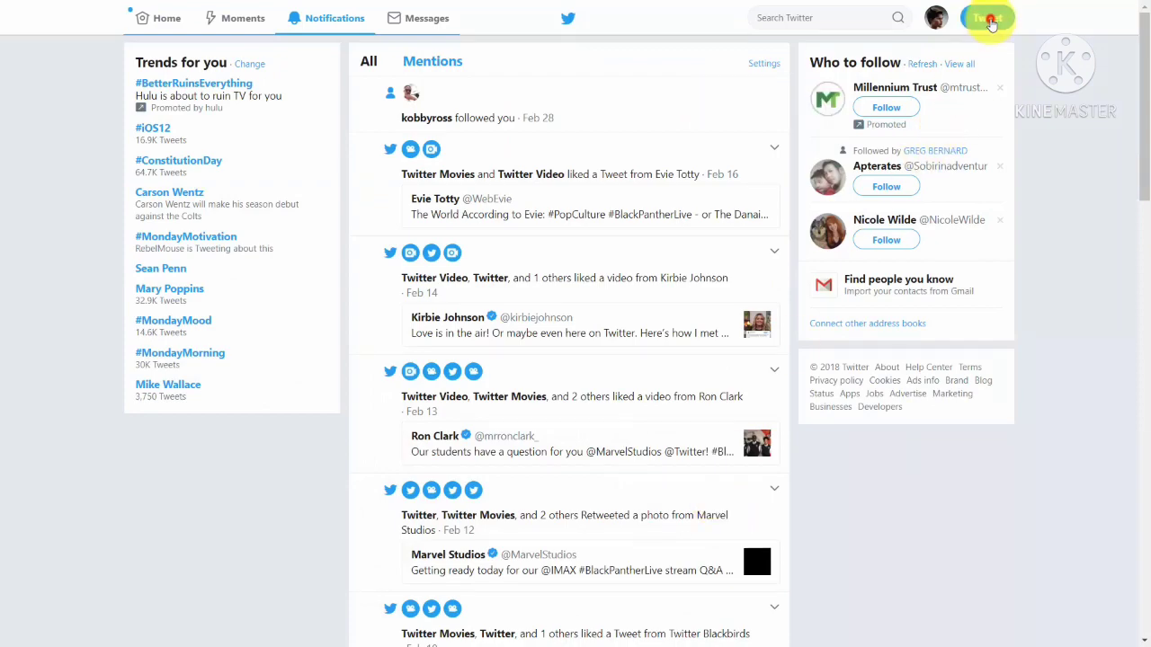
- Switch to Twitter, attach 1 - Overview.mp4 to a new tweet and accept a trimmed 45-second section of it
{"action": "left_click", "coordinate": [989, 20]}
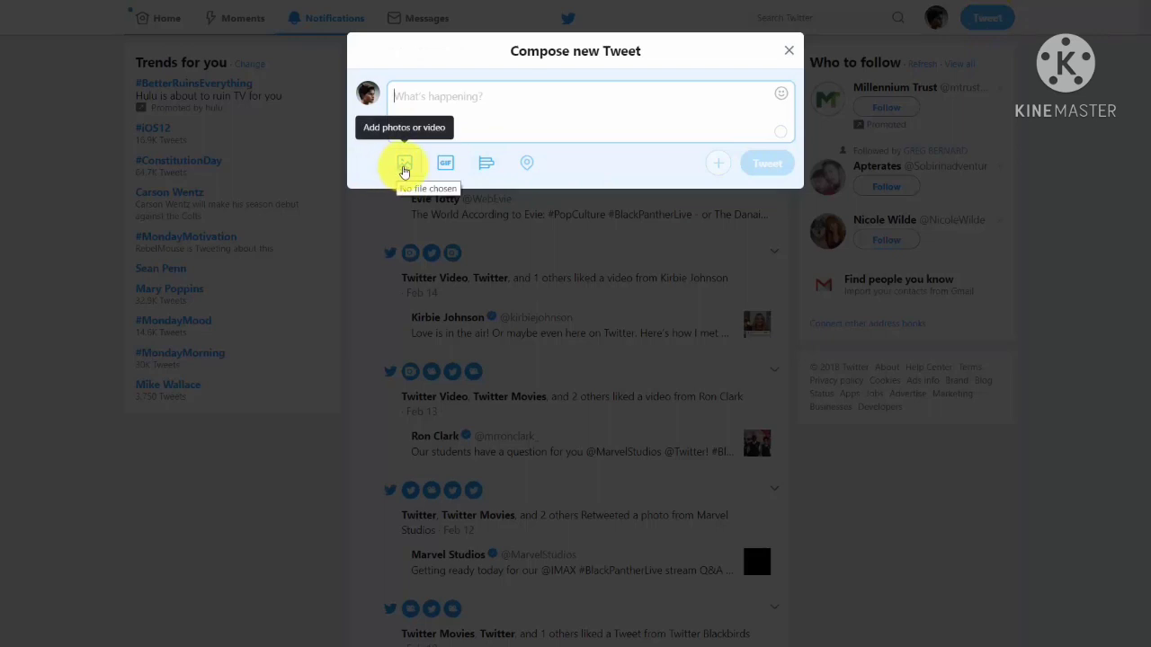
{"action": "left_click", "coordinate": [404, 166]}
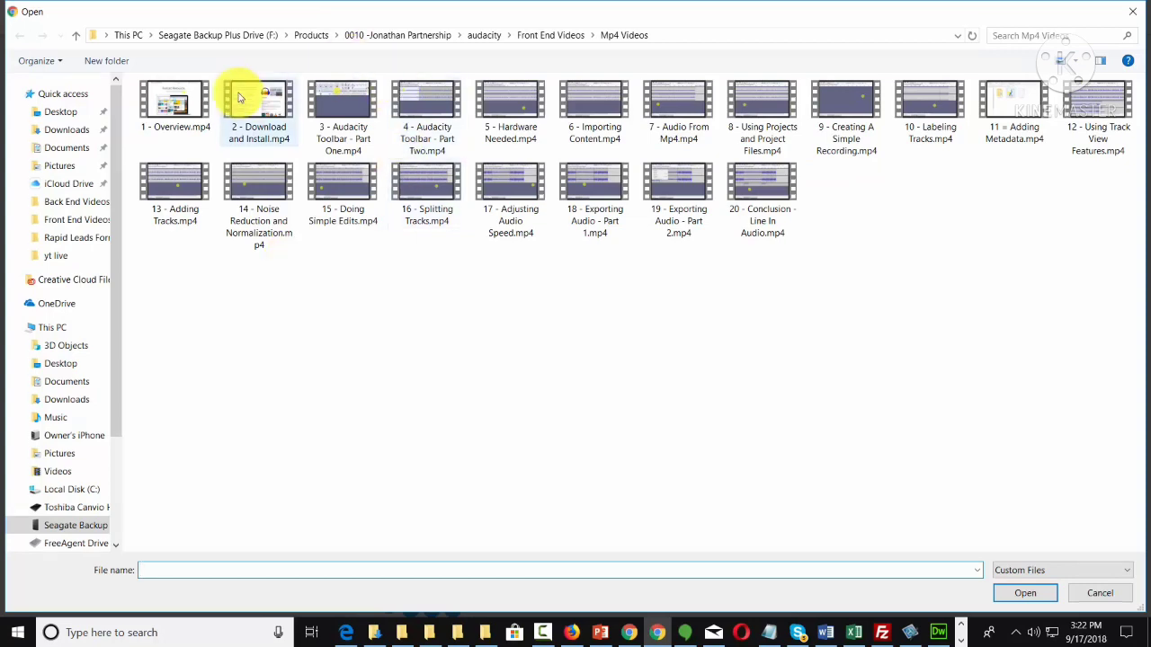
{"action": "left_click", "coordinate": [166, 103]}
{"action": "left_click", "coordinate": [1006, 595]}
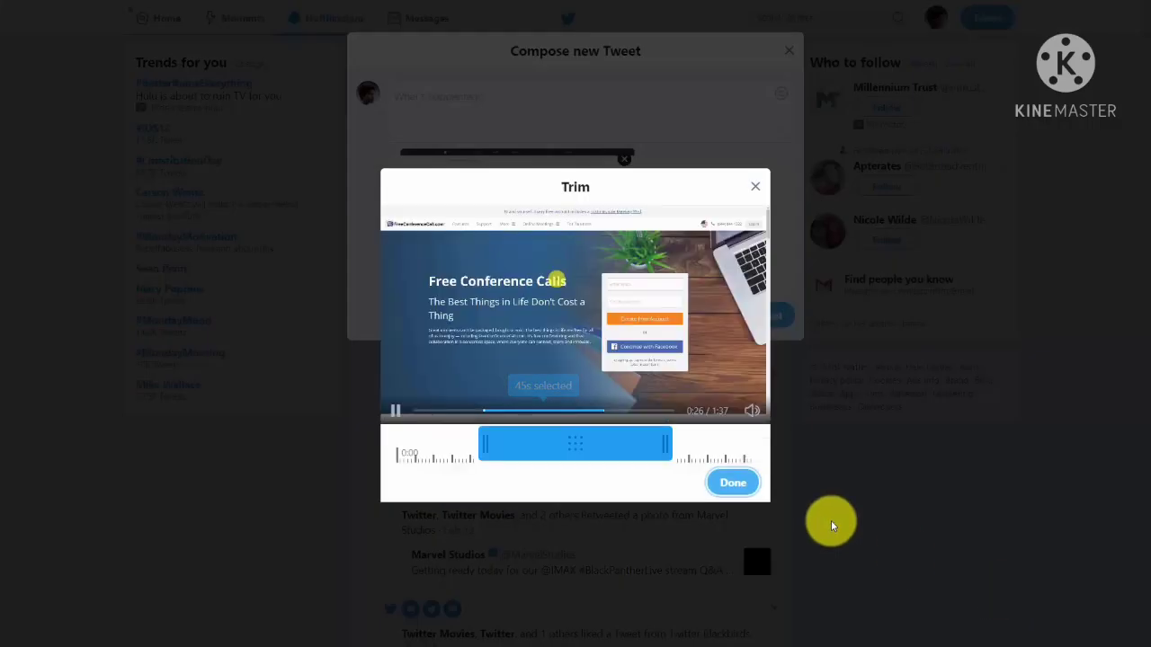
{"action": "left_click", "coordinate": [542, 427]}
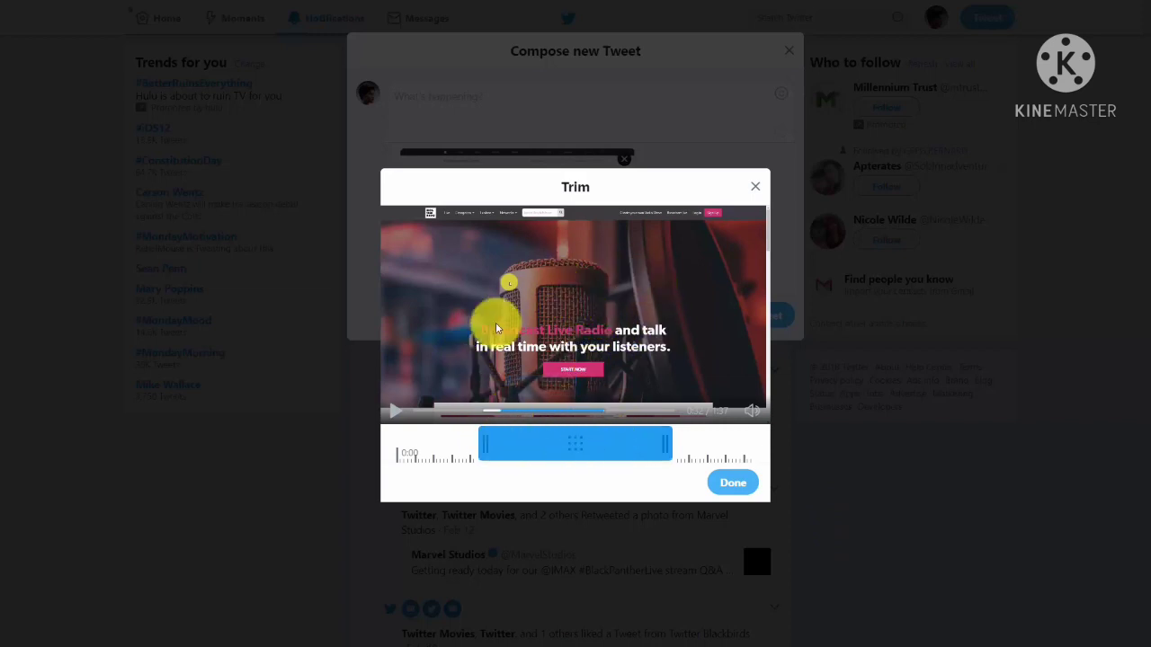
{"action": "left_click", "coordinate": [730, 487]}
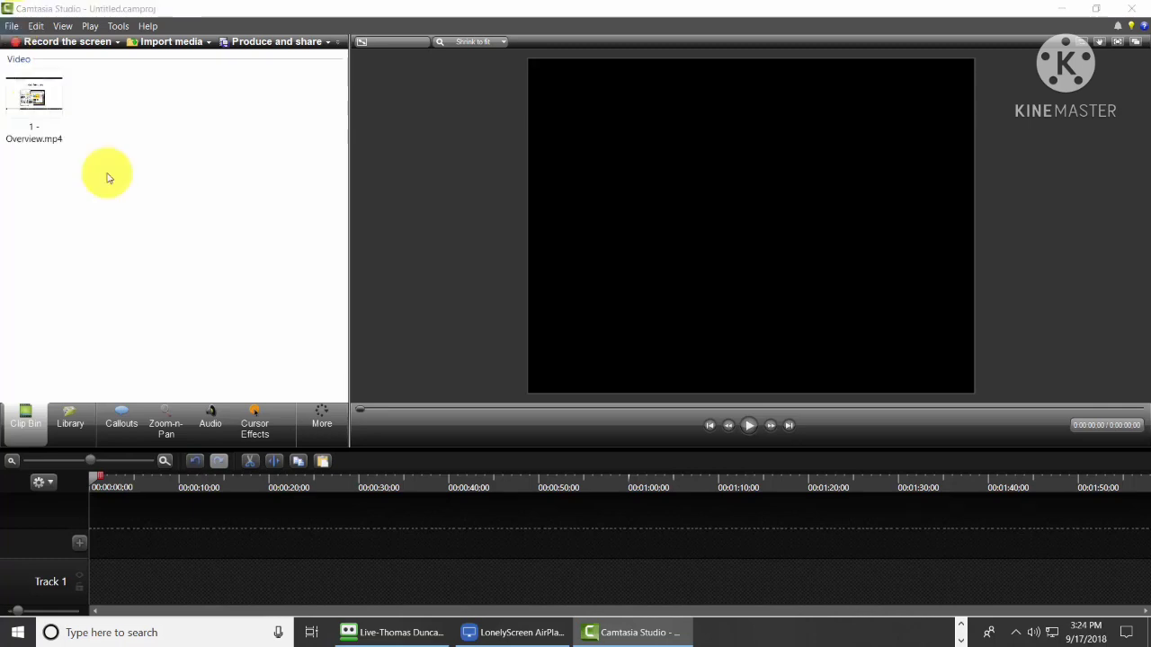
- Switch to Camtasia Studio, place 1 - Overview.mp4 on the timeline and cut away everything after about 24 seconds
{"action": "right_click", "coordinate": [31, 106]}
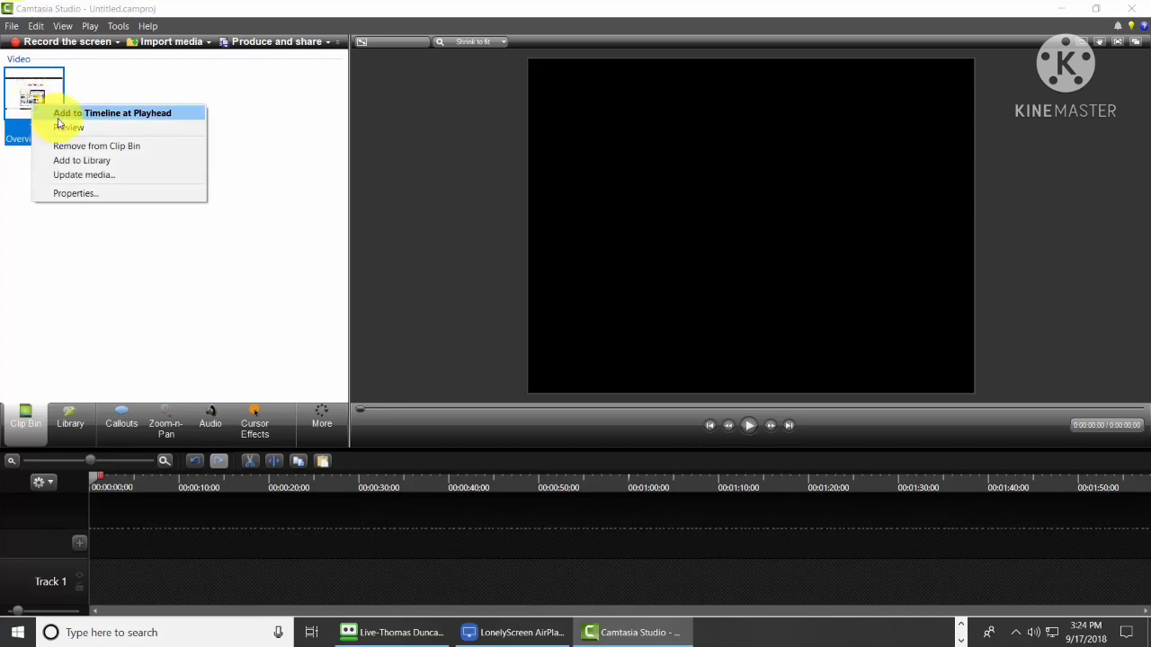
{"action": "left_click", "coordinate": [63, 113]}
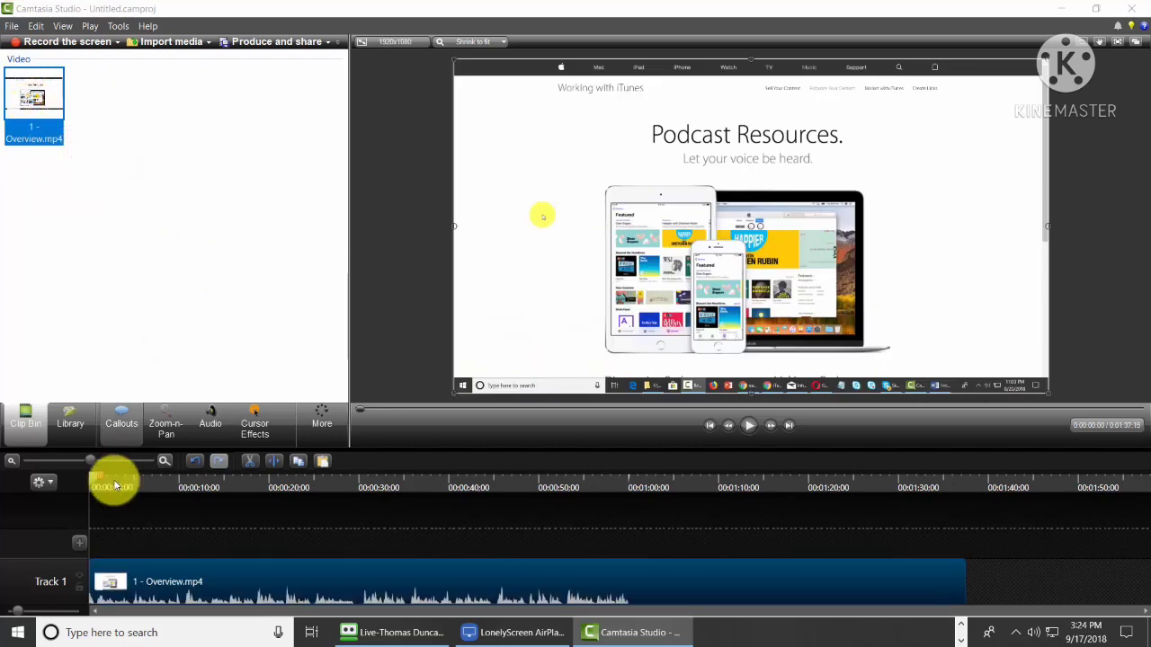
{"action": "left_click", "coordinate": [102, 480]}
{"action": "left_click", "coordinate": [306, 489]}
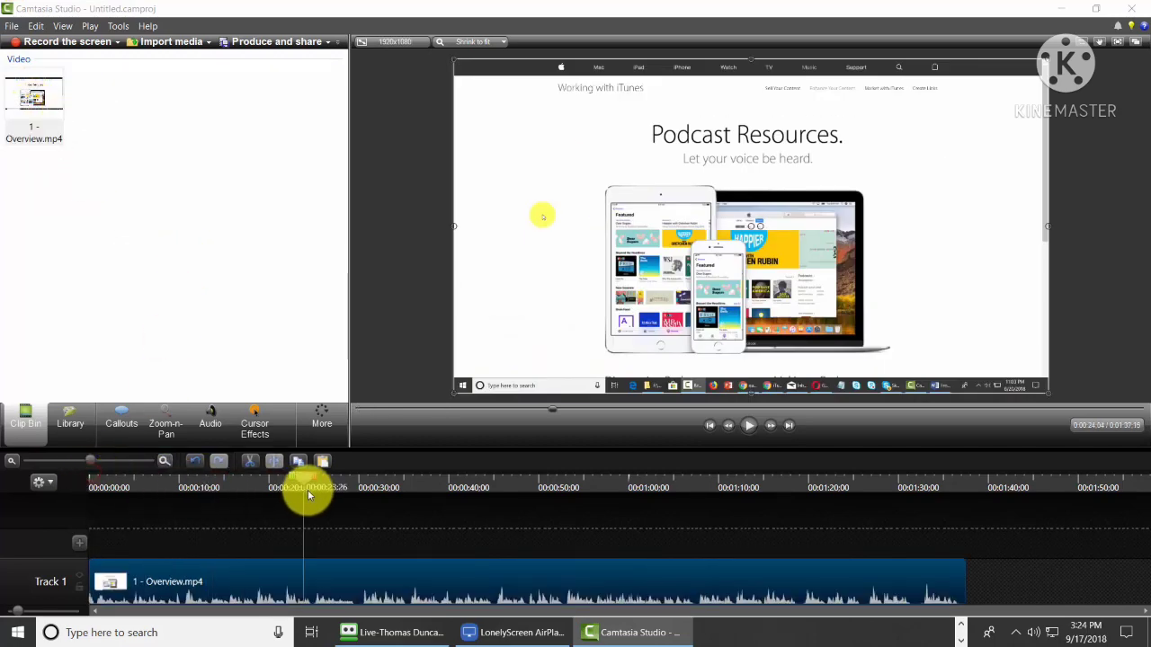
{"action": "left_click", "coordinate": [281, 461]}
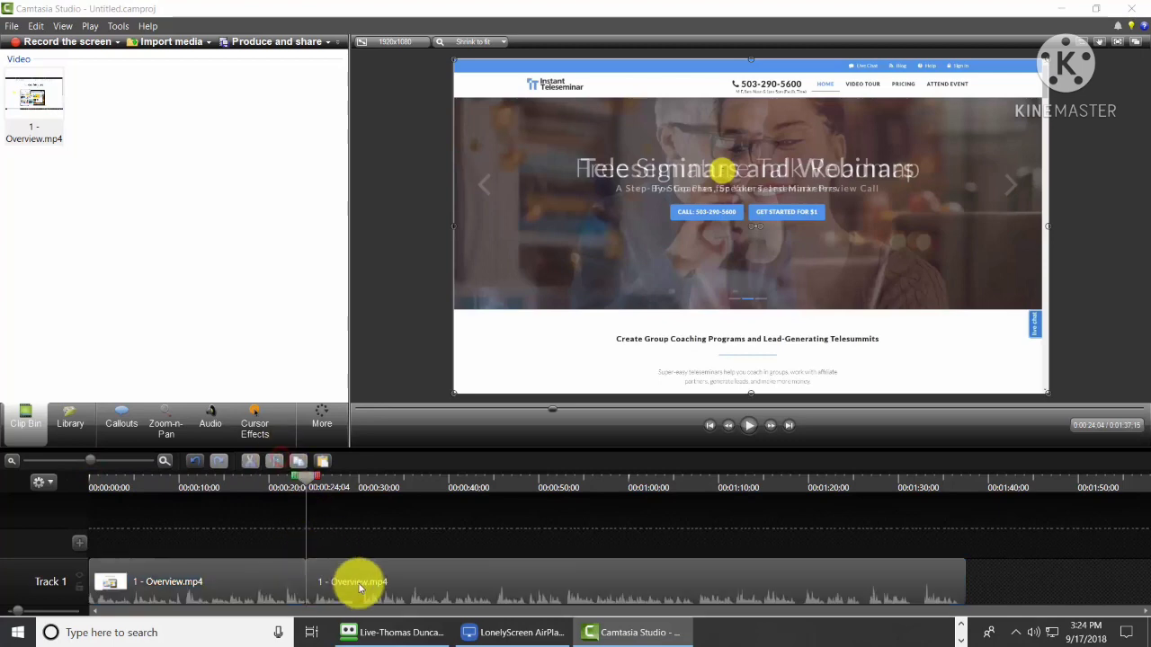
{"action": "left_click", "coordinate": [358, 580]}
{"action": "key", "text": "Delete"}
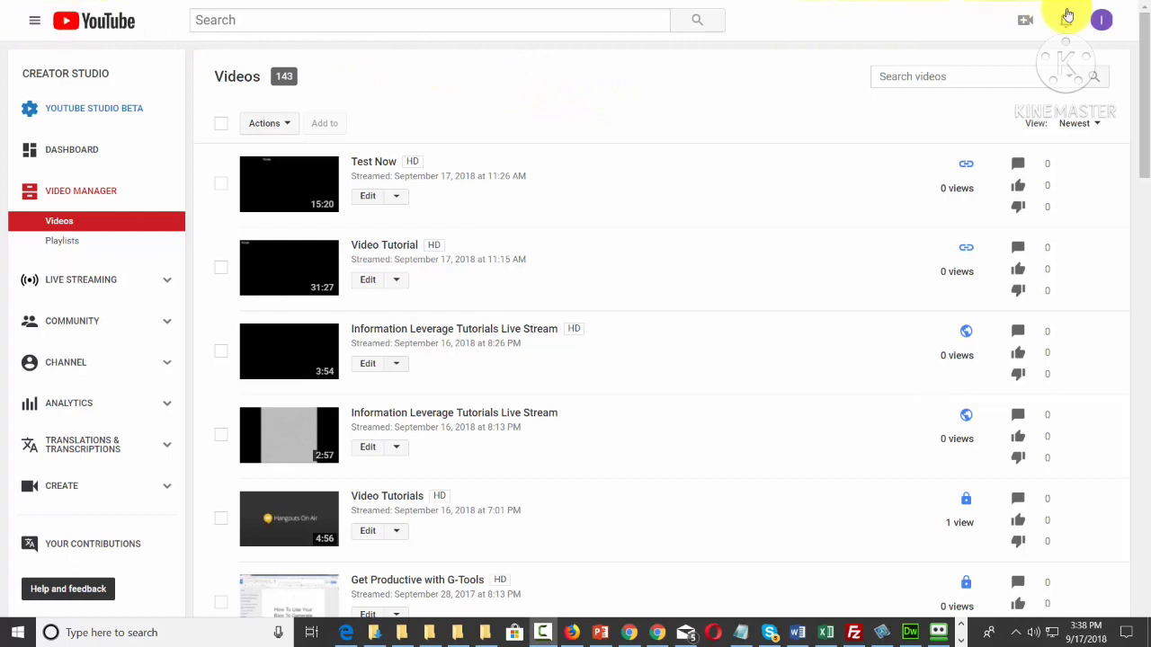
- Switch to YouTube's My channel page and upload the $10K Blueprint image as channel art, adjusting its crop
{"action": "left_click", "coordinate": [33, 23]}
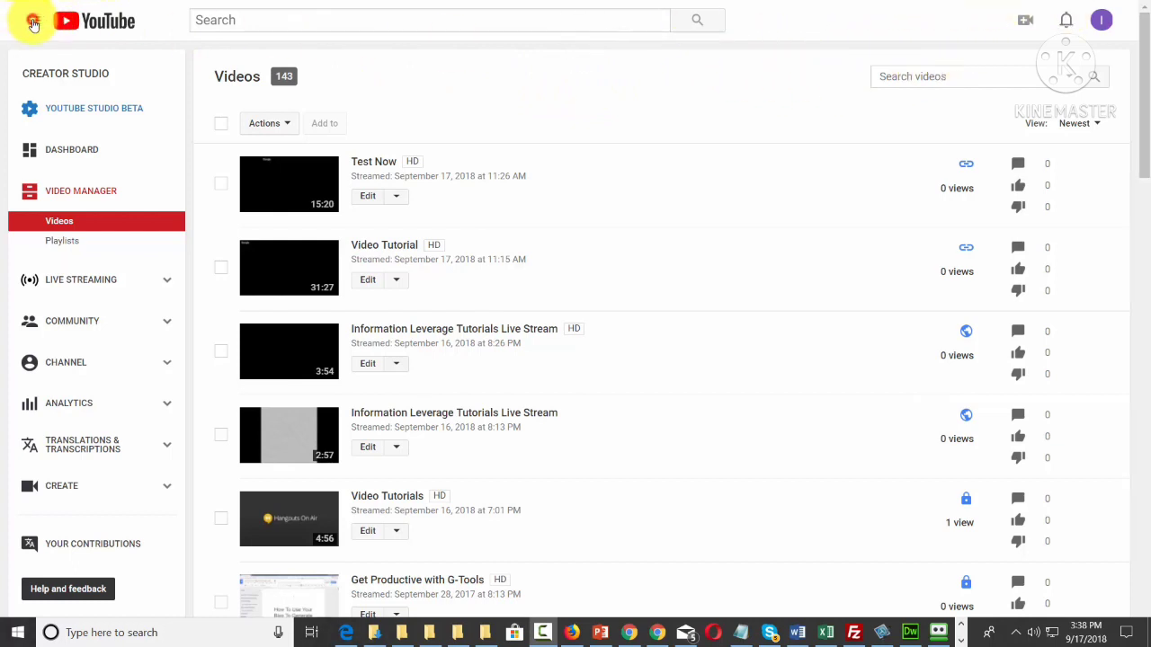
{"action": "left_click", "coordinate": [83, 90]}
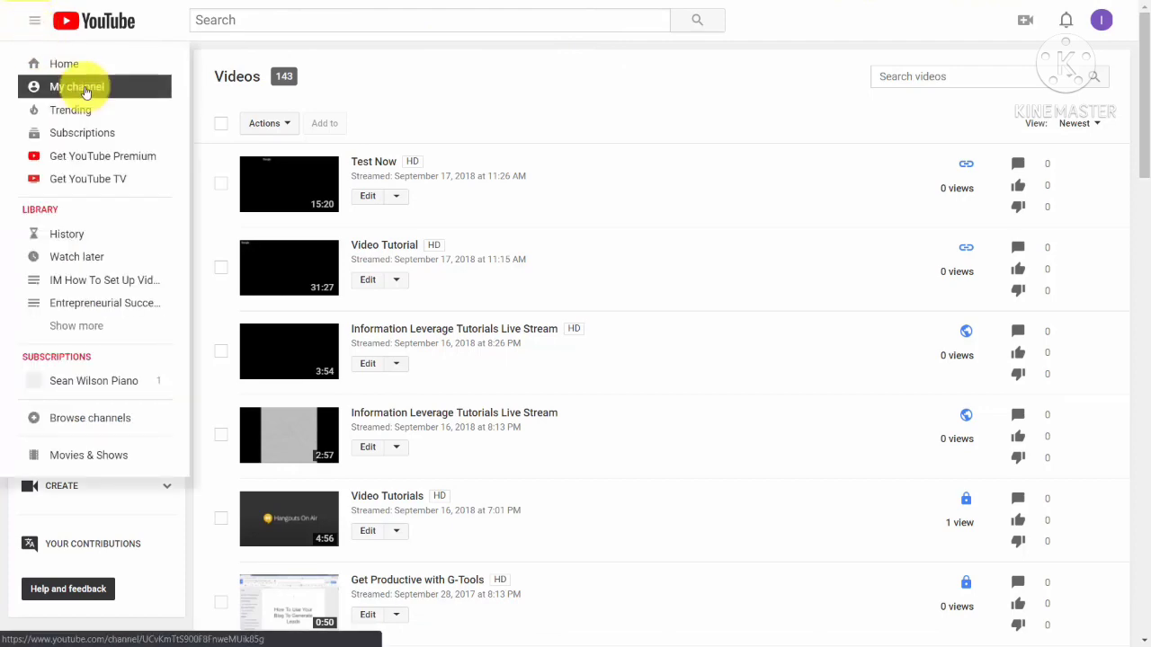
{"action": "left_click", "coordinate": [85, 93]}
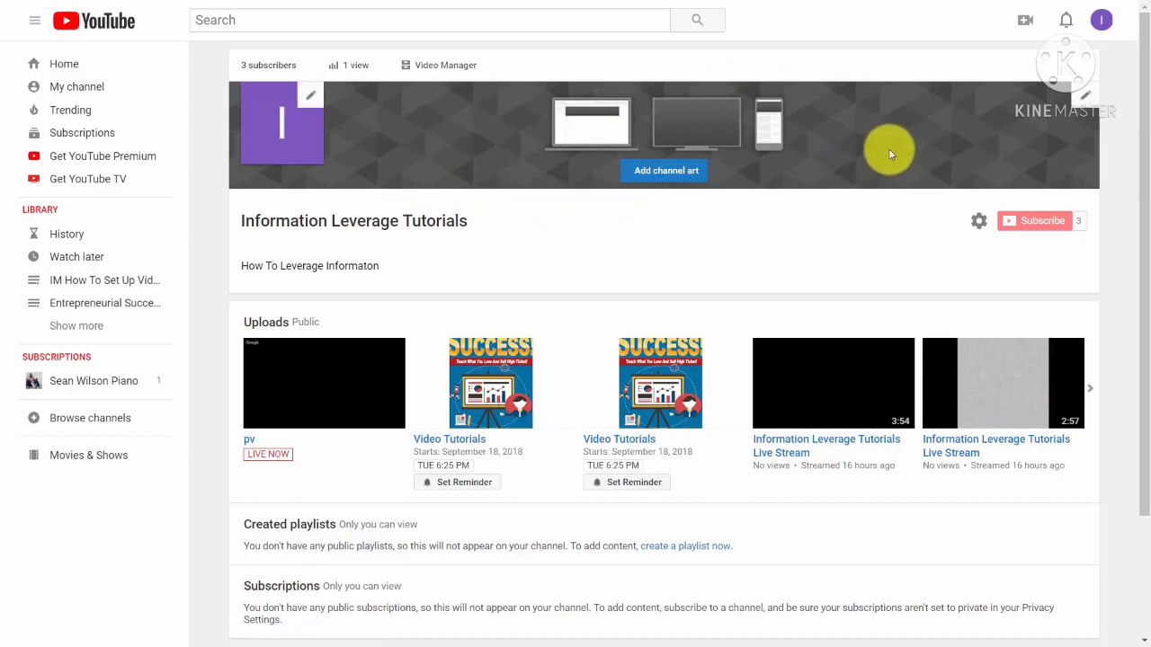
{"action": "left_click", "coordinate": [1085, 101]}
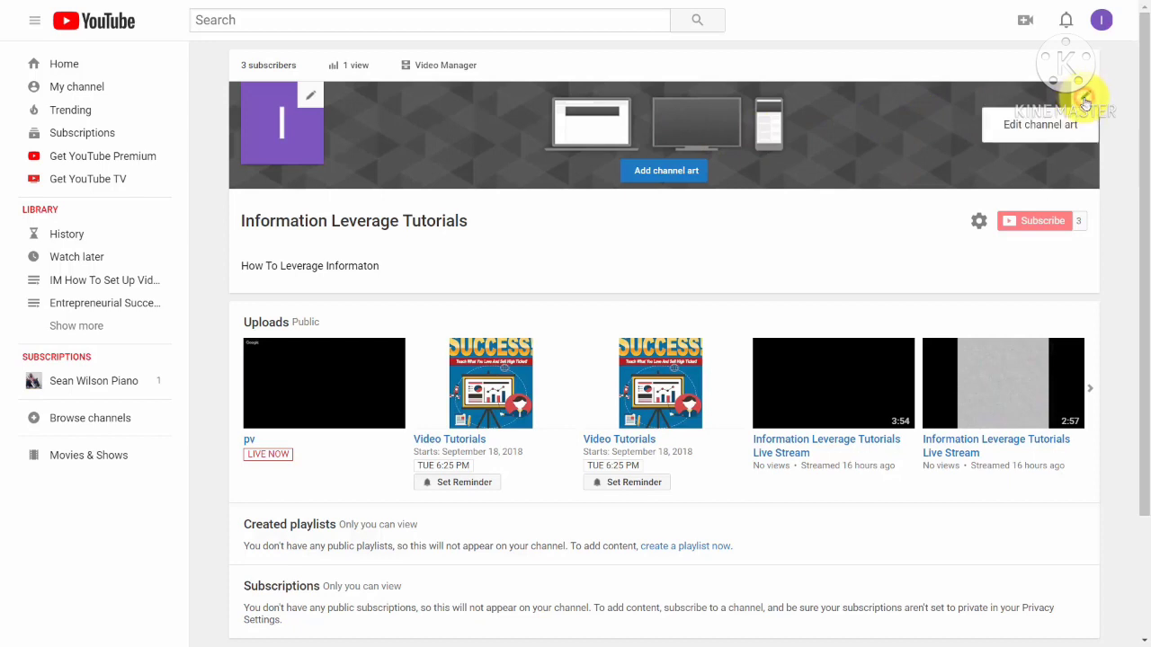
{"action": "left_click", "coordinate": [1040, 126]}
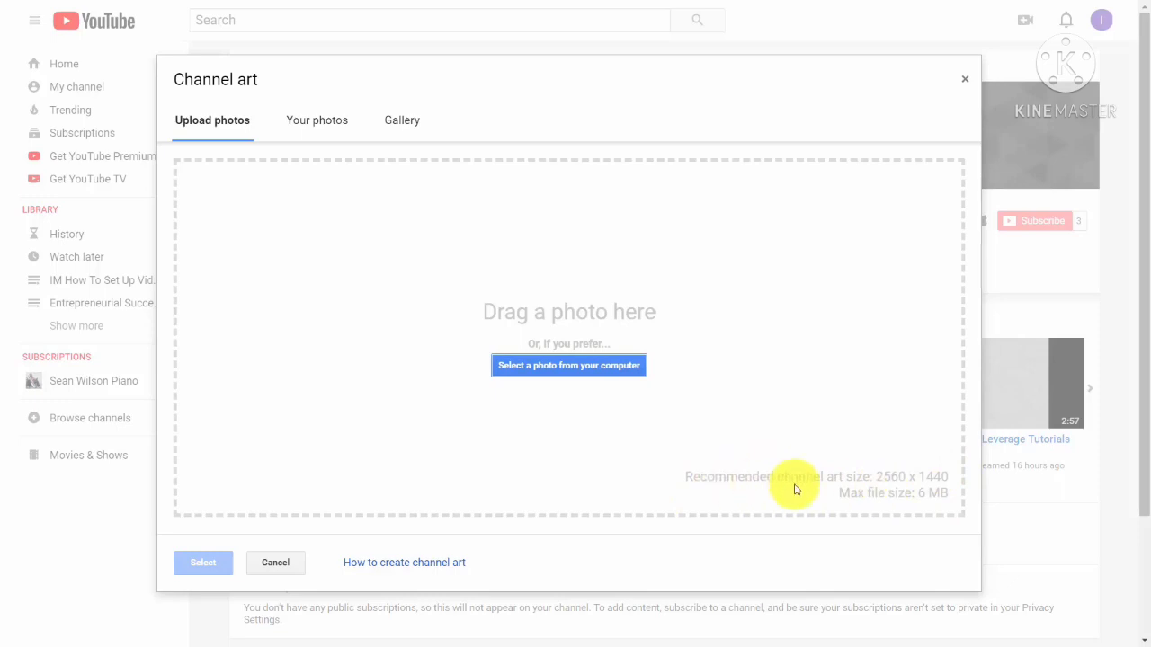
{"action": "left_click", "coordinate": [566, 383]}
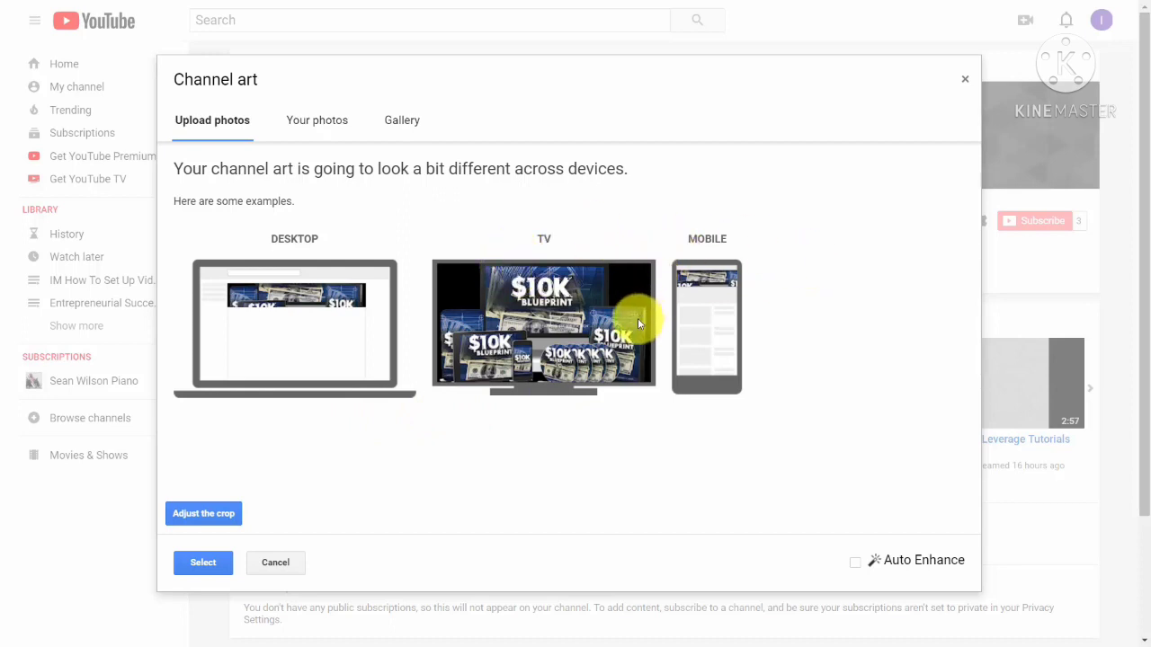
{"action": "left_click", "coordinate": [216, 519]}
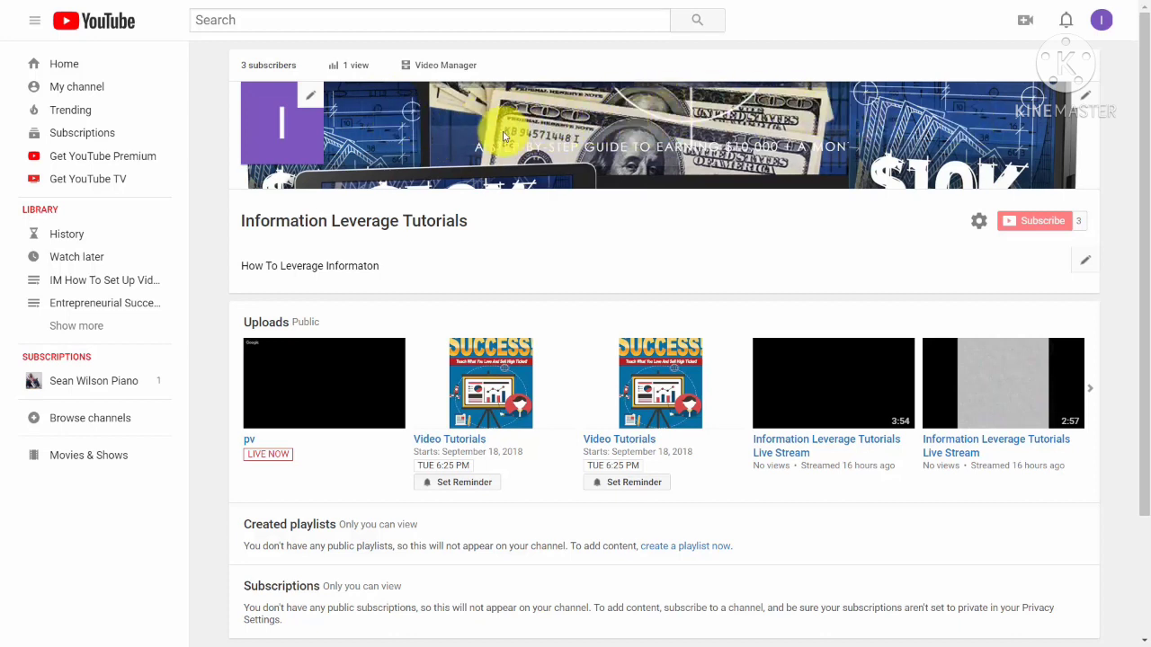
- Replace the channel icon with an uploaded photo of a man holding his head at a laptop
{"action": "left_click", "coordinate": [312, 99]}
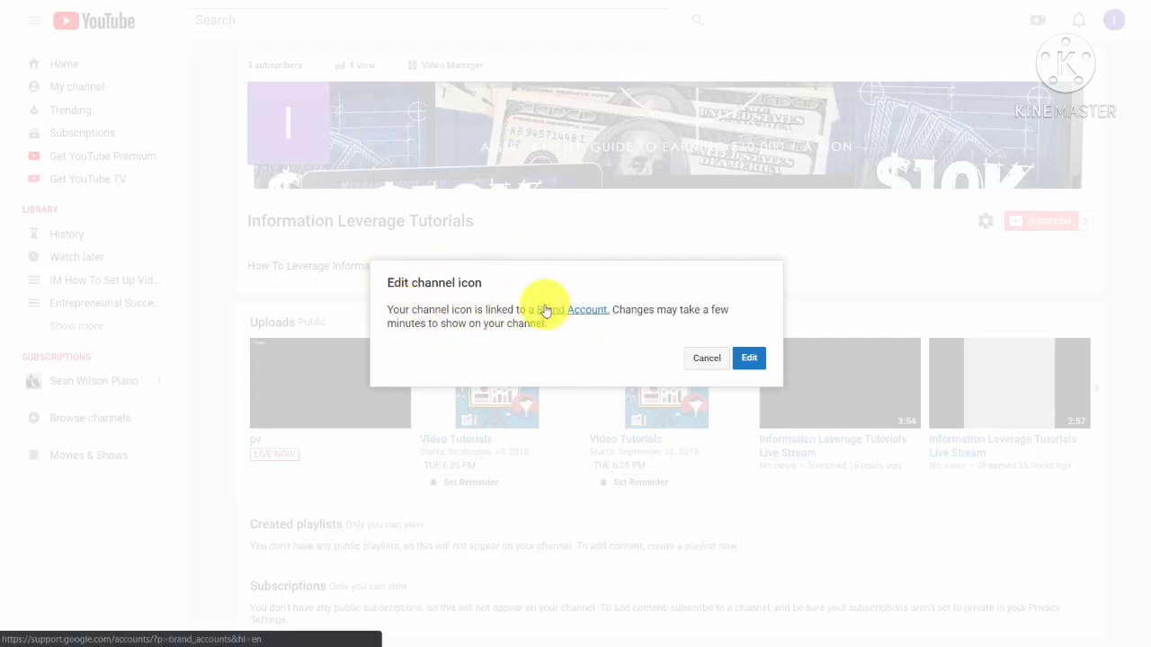
{"action": "left_click", "coordinate": [747, 358]}
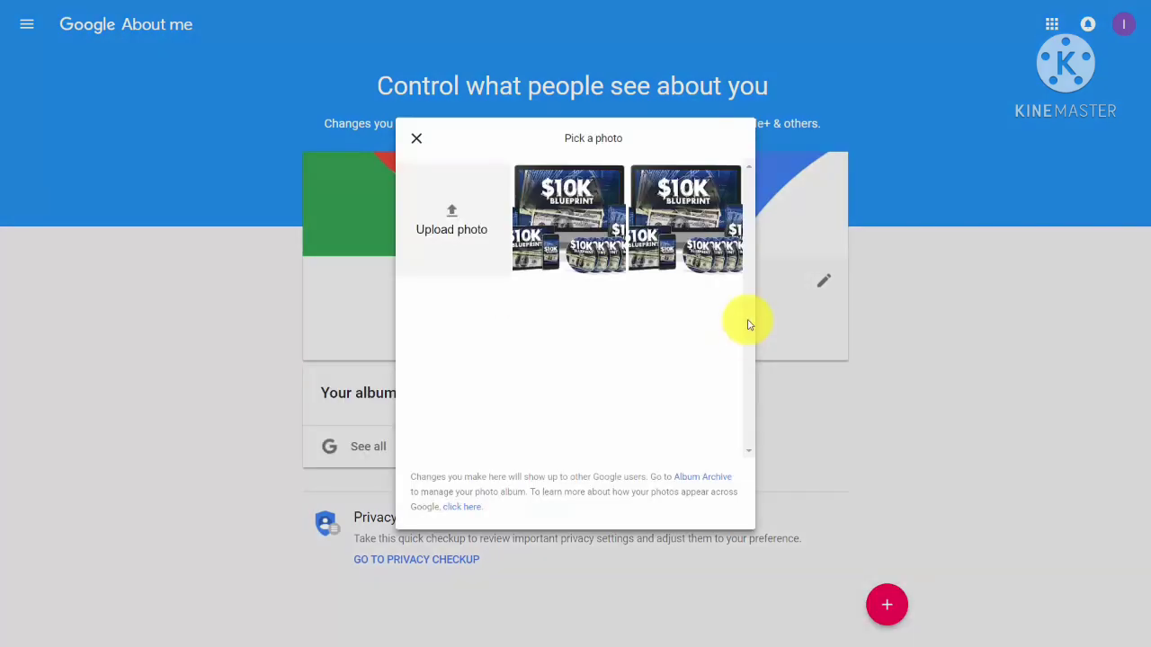
{"action": "left_click", "coordinate": [451, 221]}
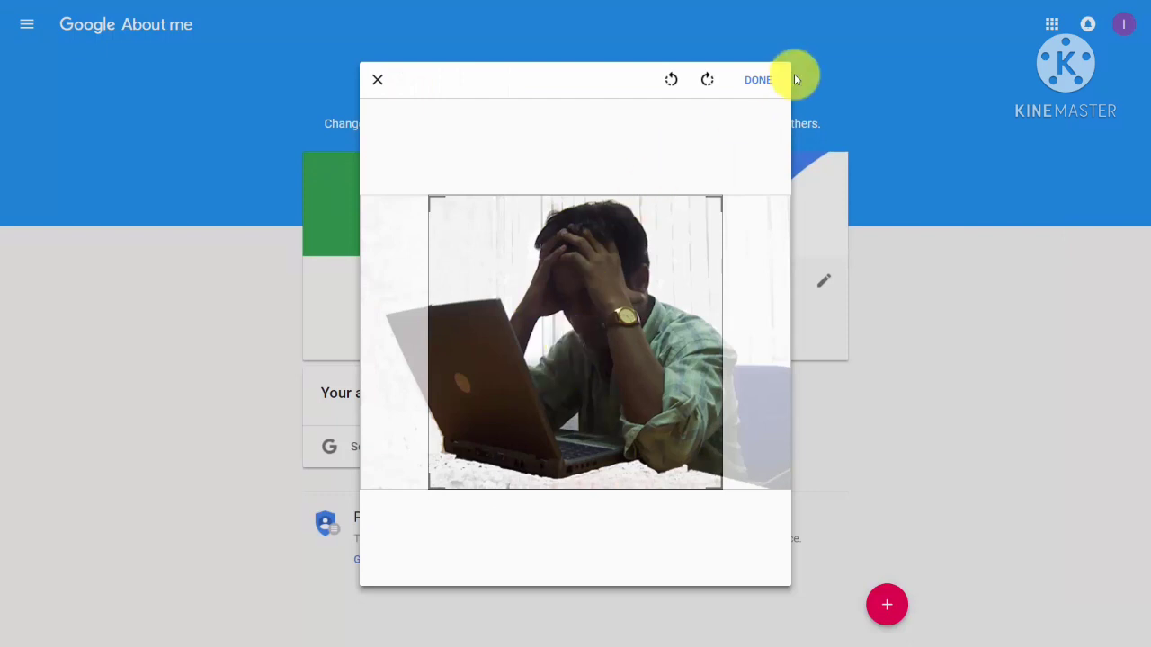
{"action": "left_click", "coordinate": [755, 83]}
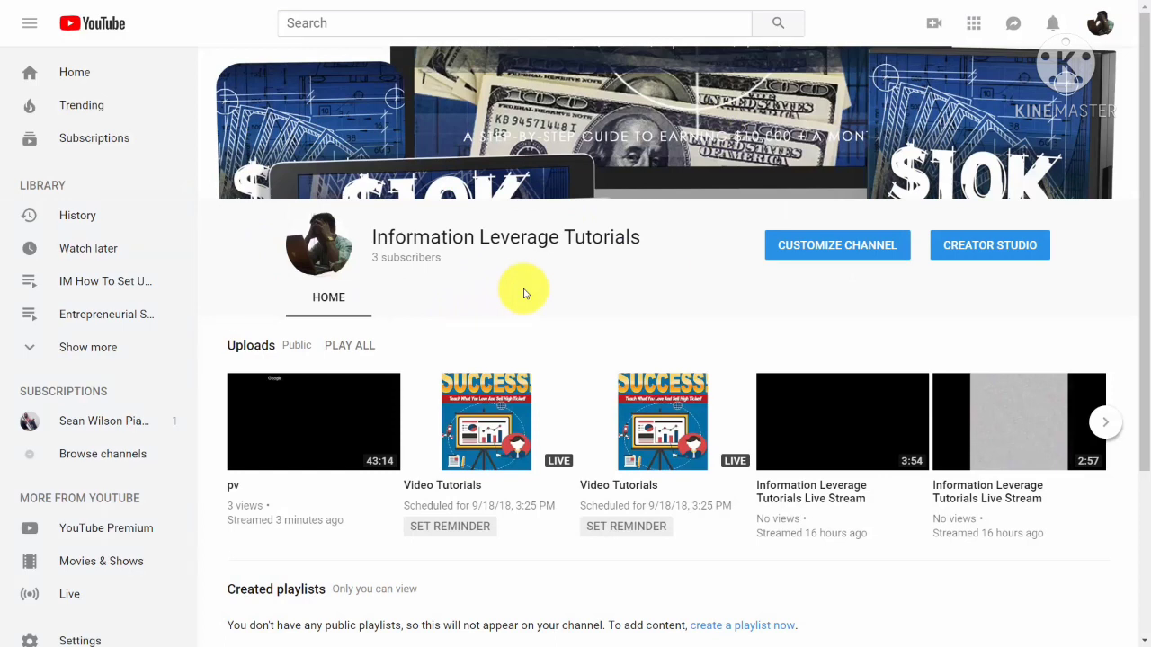
- Open channel customization and save the channel settings with all three privacy options, layout customization and the discussion tab enabled
{"action": "scroll", "coordinate": [716, 256], "scroll_direction": "down", "scroll_amount": 1}
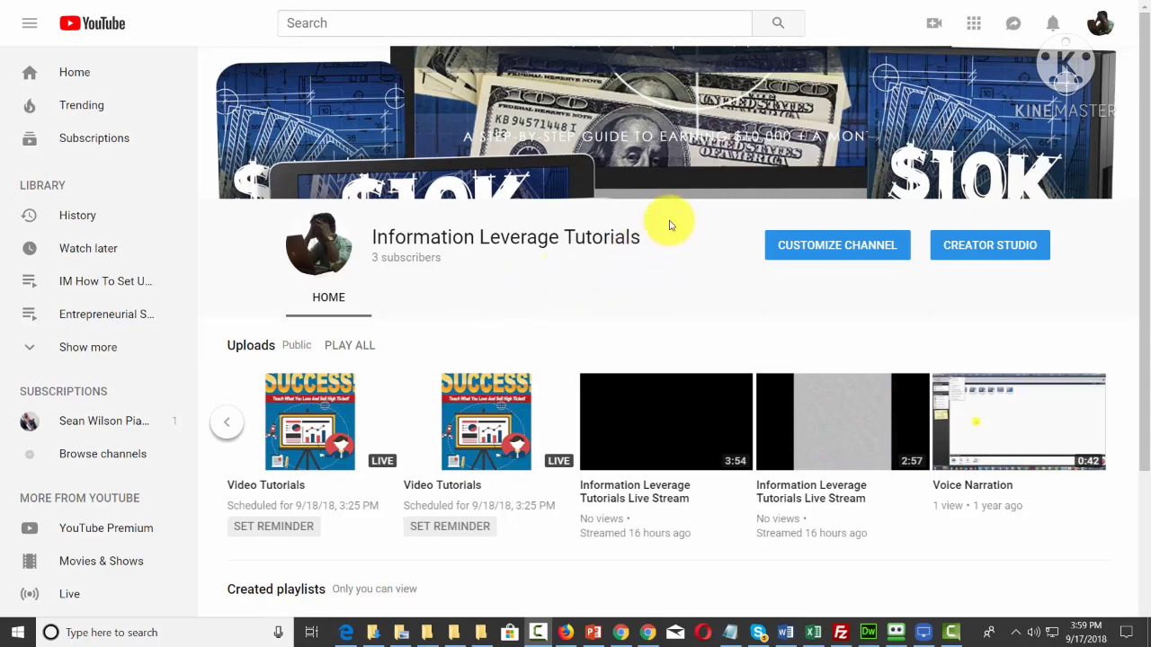
{"action": "left_click", "coordinate": [803, 253]}
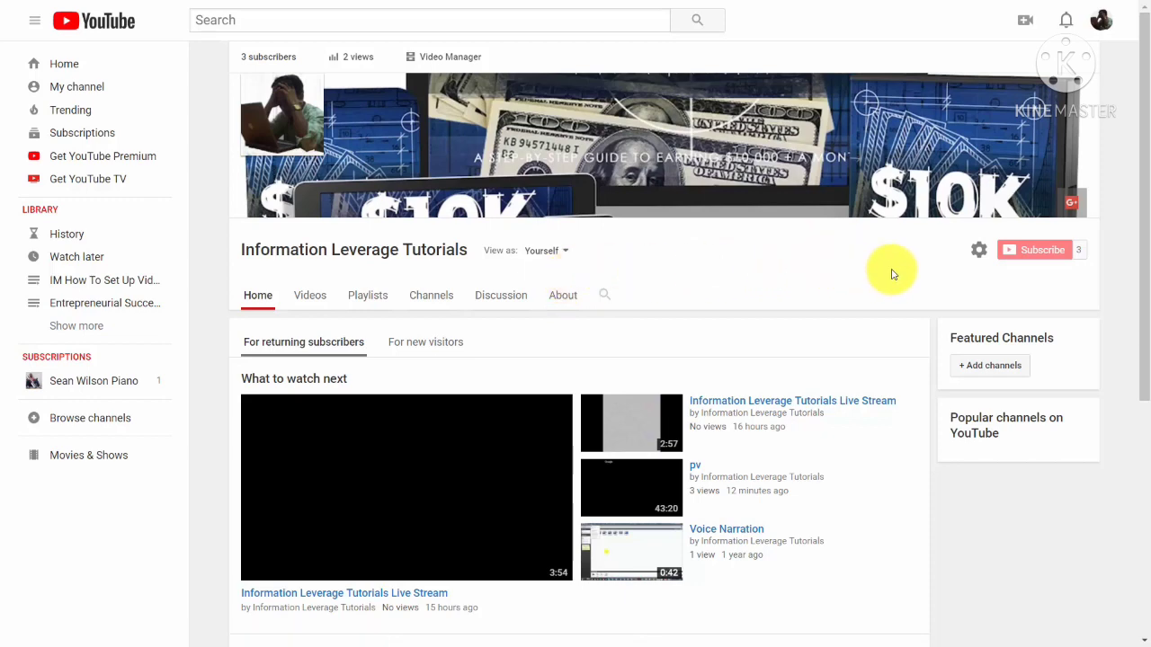
{"action": "left_click", "coordinate": [978, 250]}
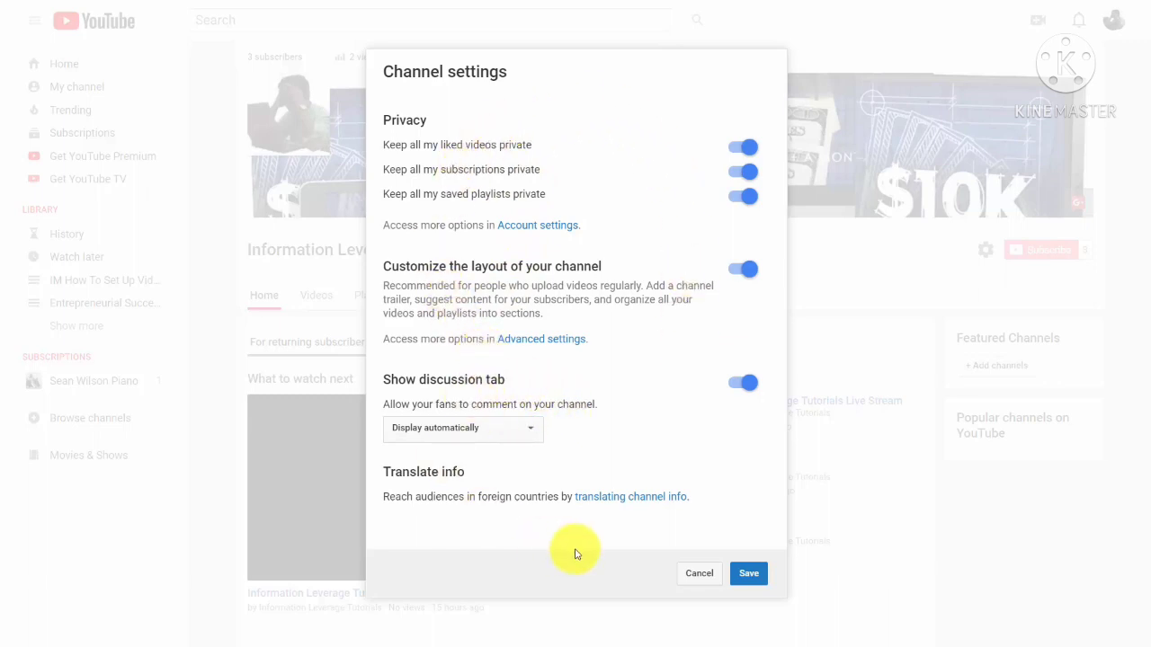
{"action": "left_click", "coordinate": [747, 574]}
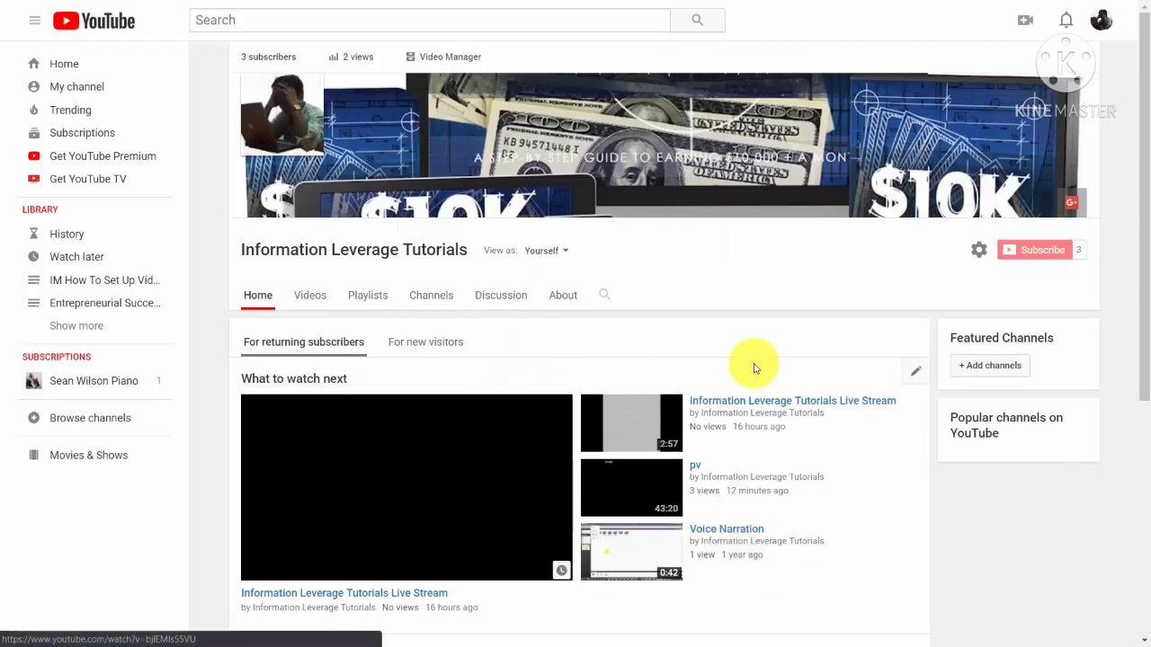
- Set the channel description to "How To Leverage Information for your business and for your life. This channel will show you how."
{"action": "left_click", "coordinate": [566, 301]}
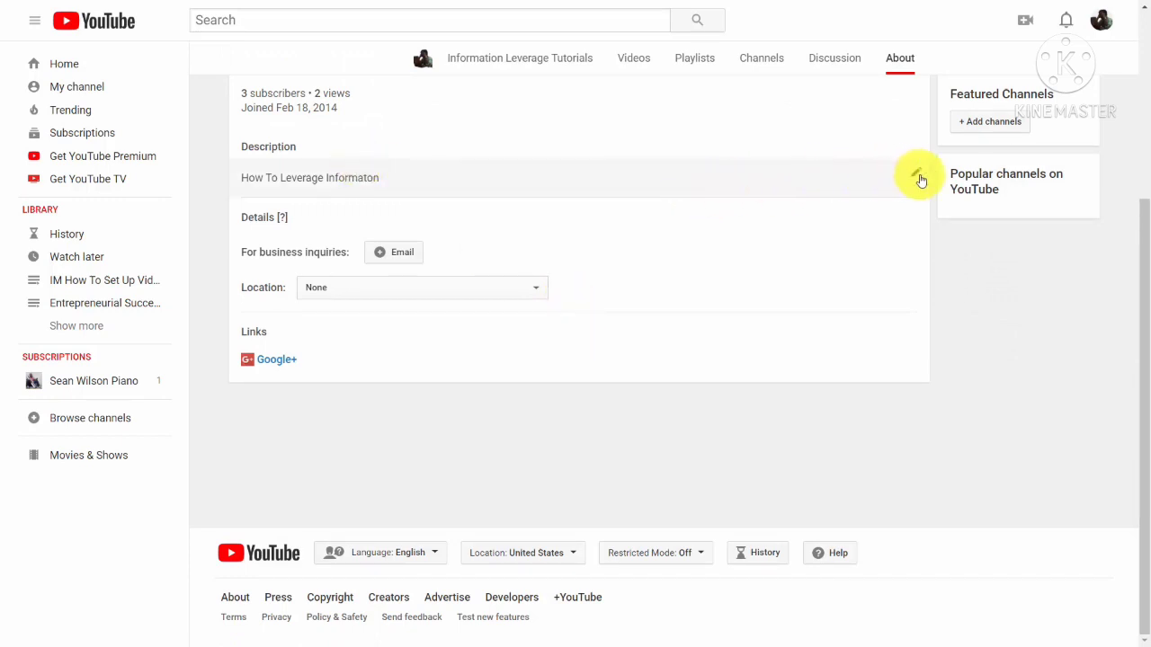
{"action": "left_click", "coordinate": [917, 176]}
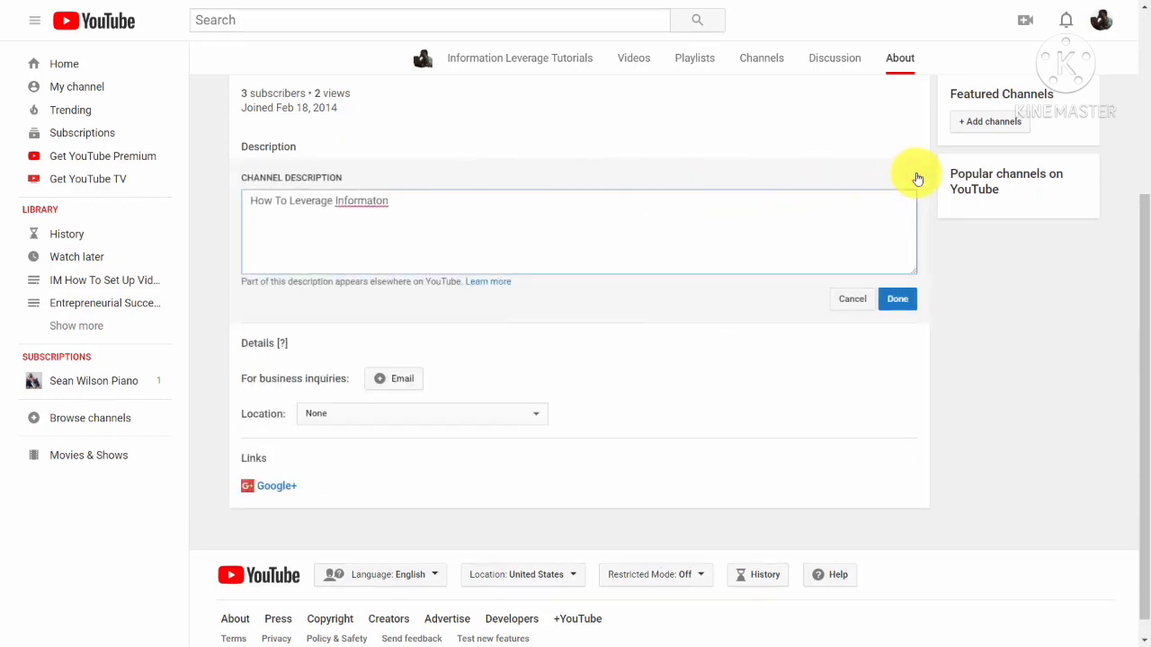
{"action": "left_click", "coordinate": [387, 200]}
{"action": "type", "text": "for your business and for your life.  This channel will show you how."}
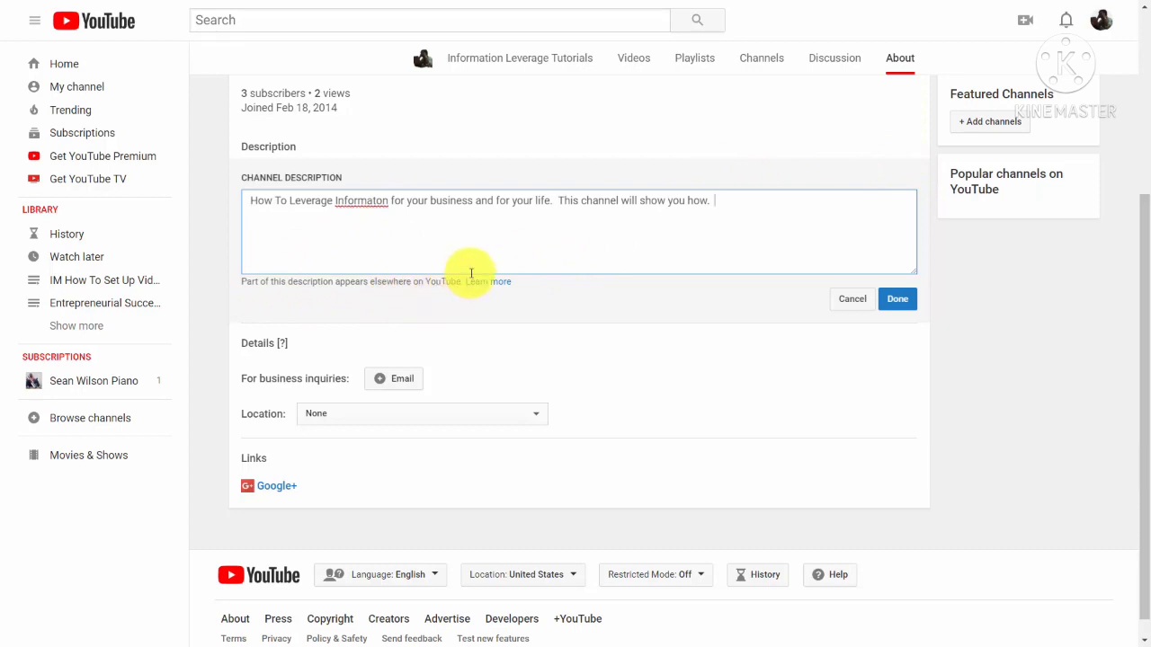
{"action": "left_click", "coordinate": [378, 199]}
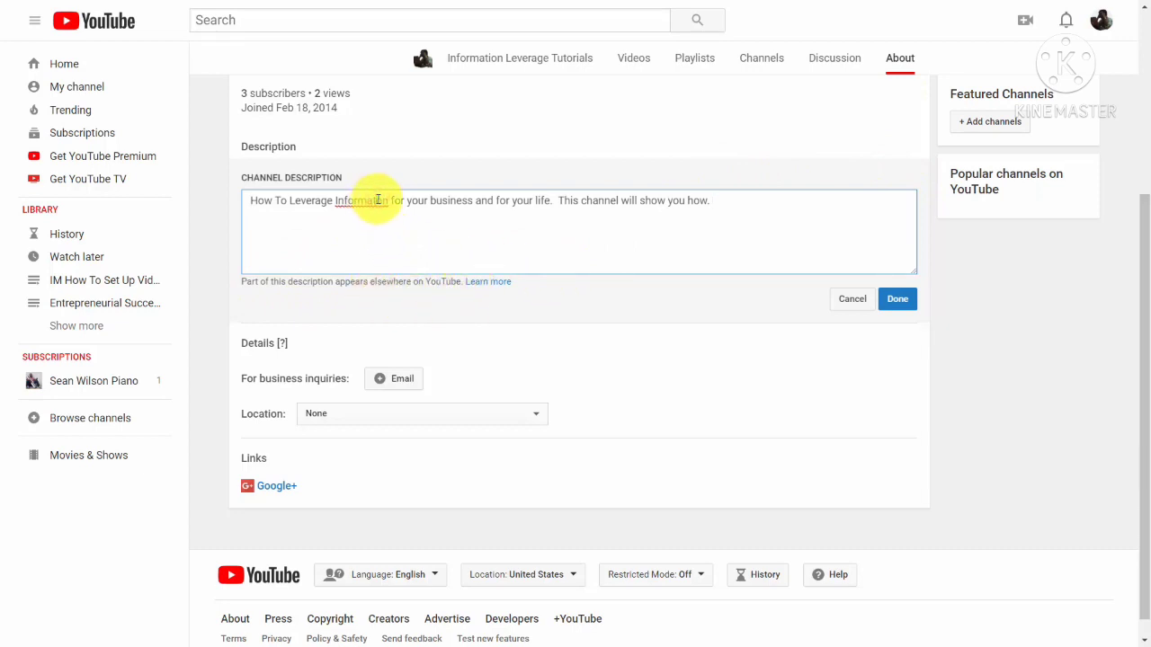
{"action": "type", "text": "i"}
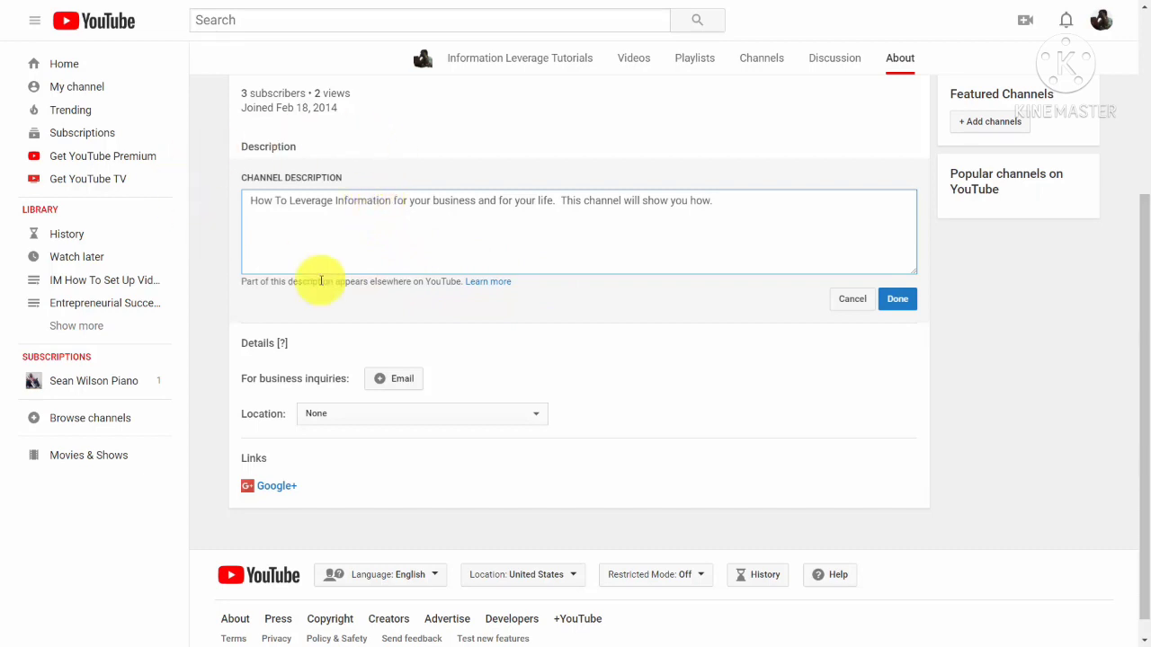
{"action": "left_click", "coordinate": [898, 299]}
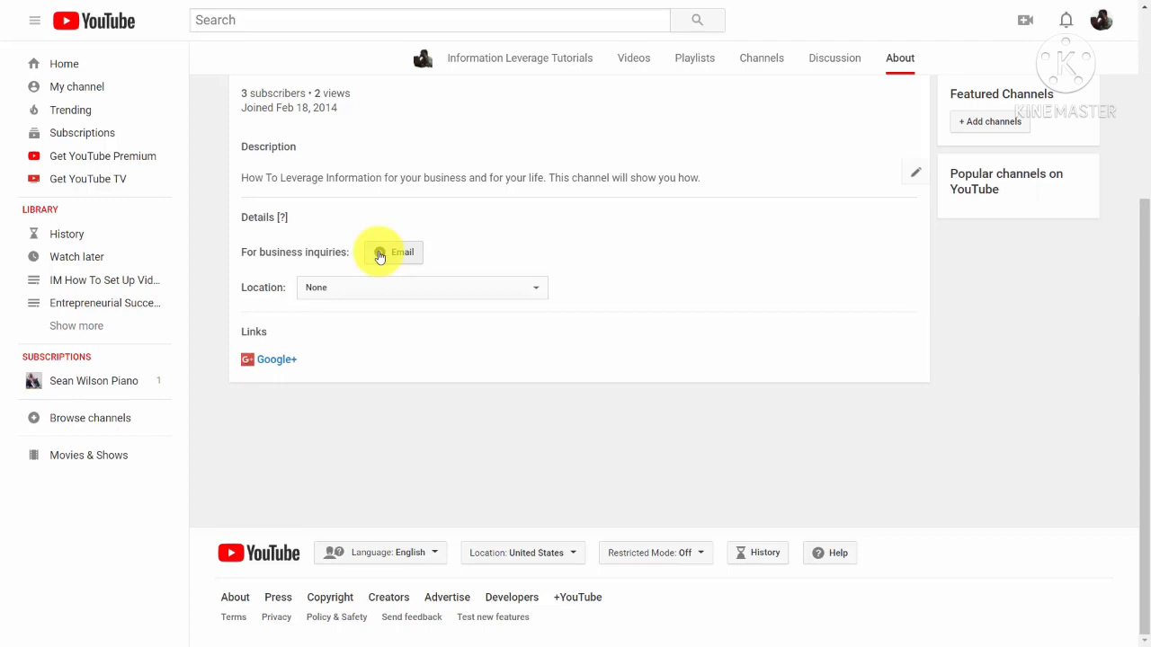
- Add the support e-mail address for business inquiries to the channel's About details
{"action": "left_click", "coordinate": [380, 256]}
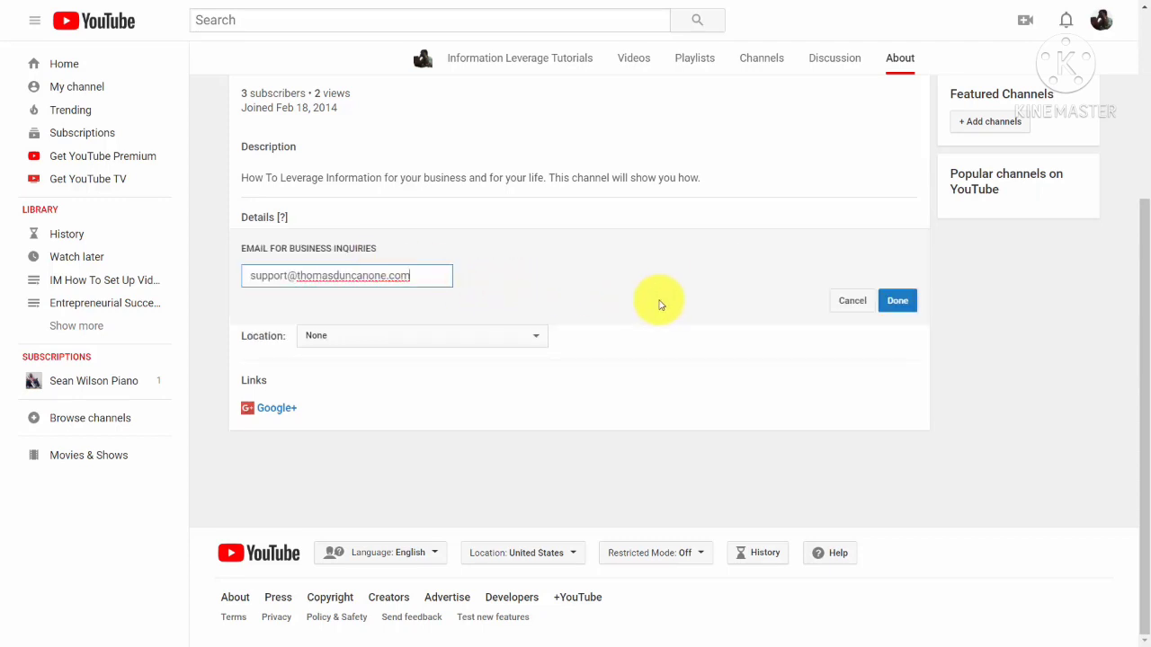
{"action": "left_click", "coordinate": [898, 302]}
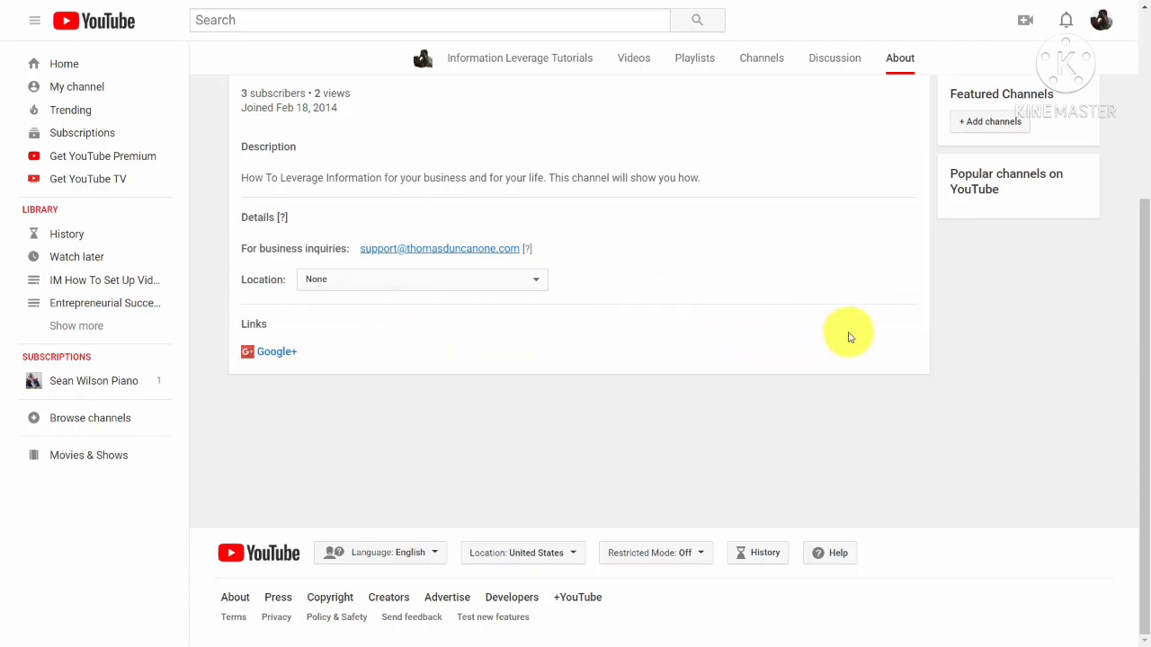
{"action": "mouse_move", "coordinate": [899, 373]}
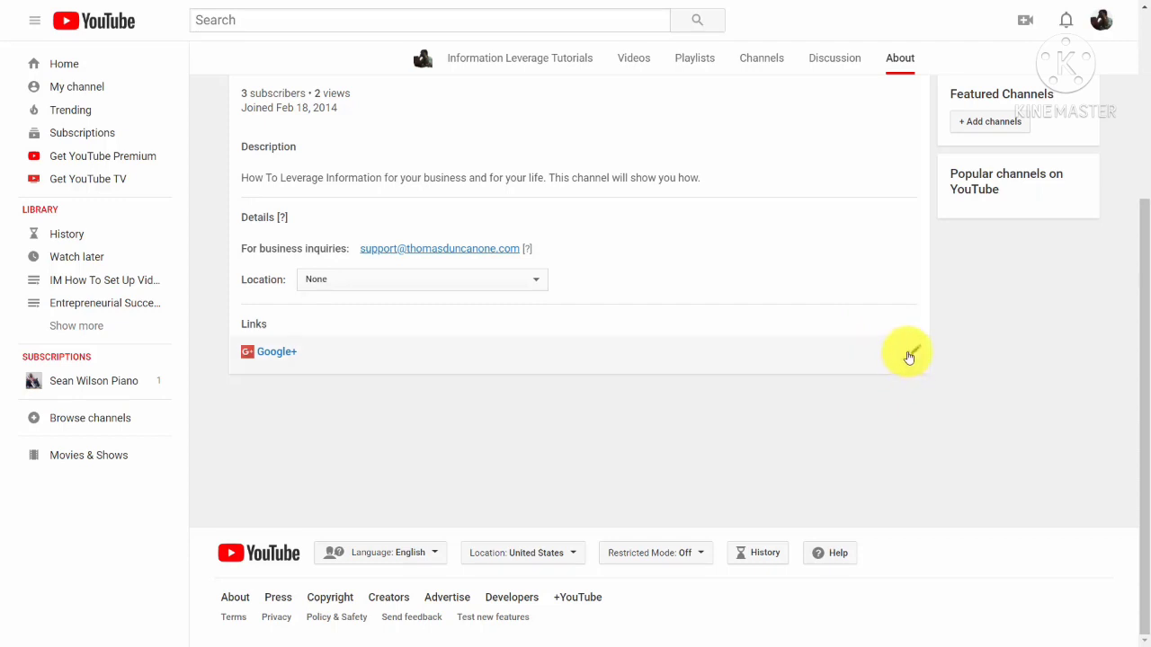
{"action": "left_click", "coordinate": [915, 355]}
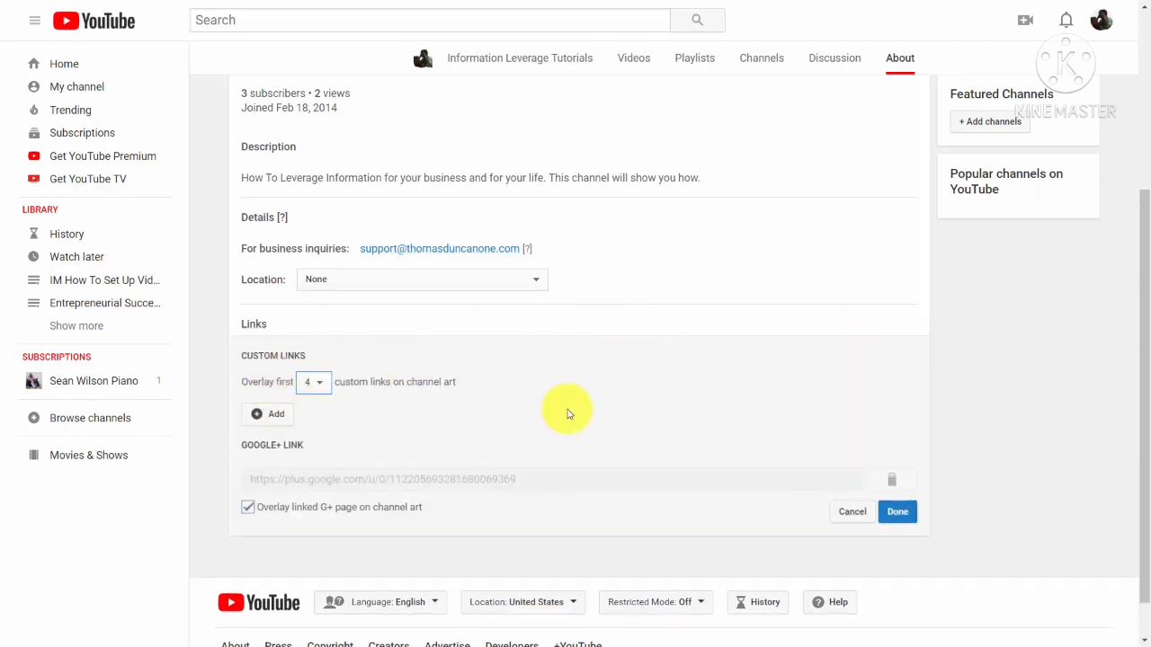
{"action": "mouse_move", "coordinate": [834, 176]}
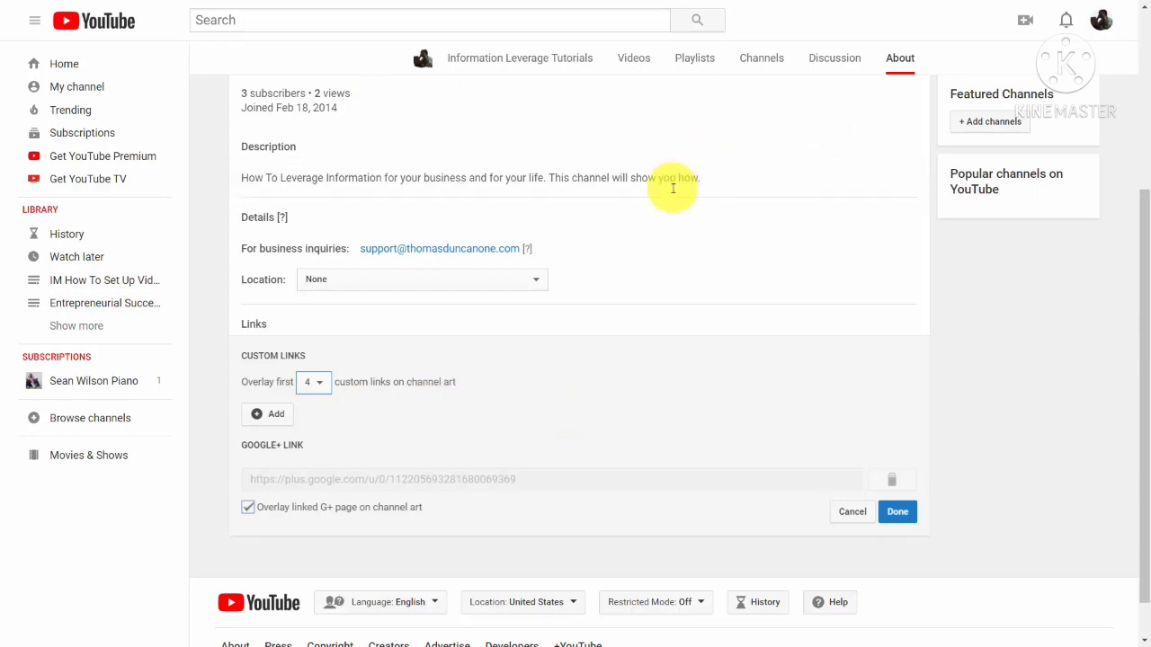
{"action": "left_click", "coordinate": [258, 414]}
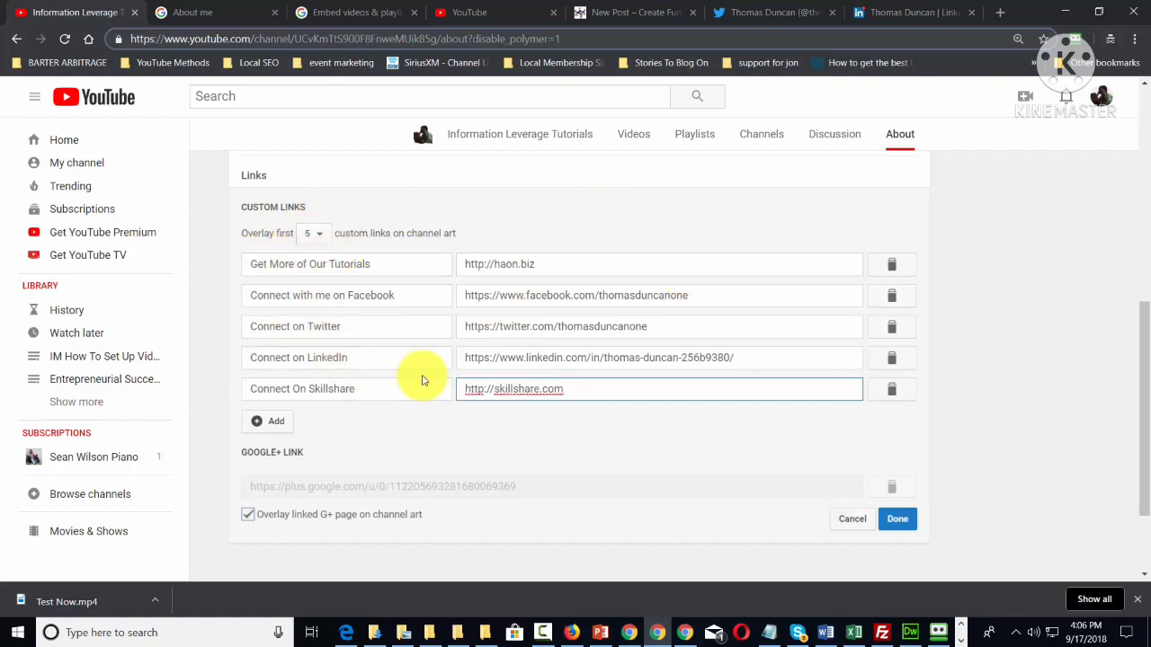
{"action": "left_click", "coordinate": [894, 524]}
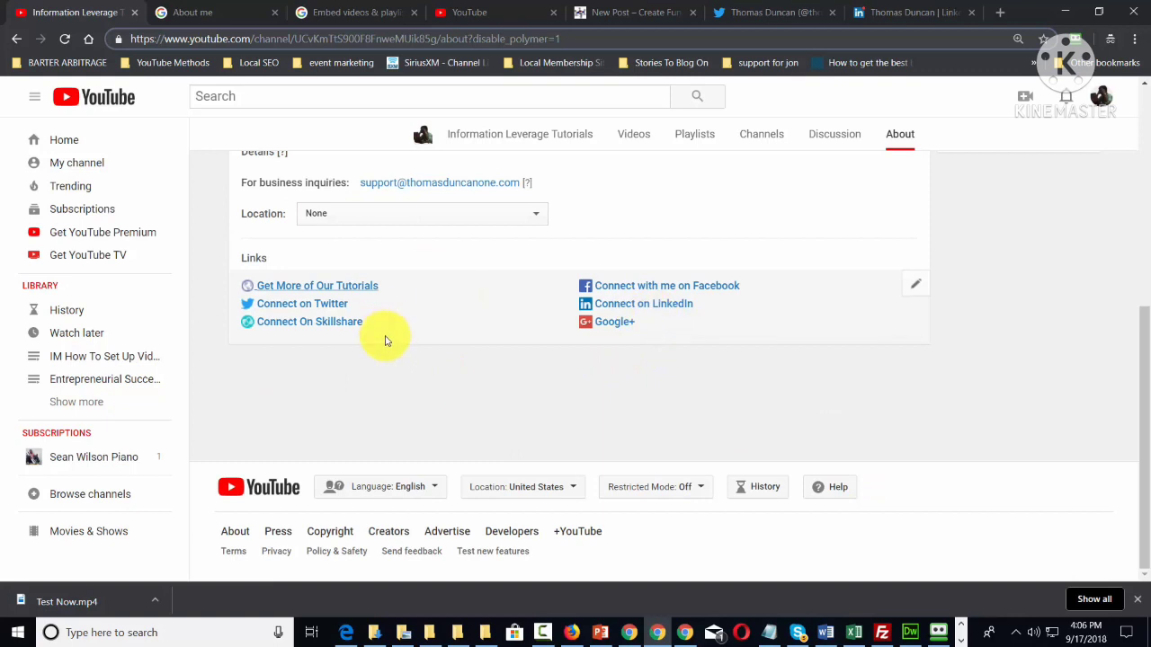
{"action": "scroll", "coordinate": [384, 340], "scroll_direction": "up", "scroll_amount": 5}
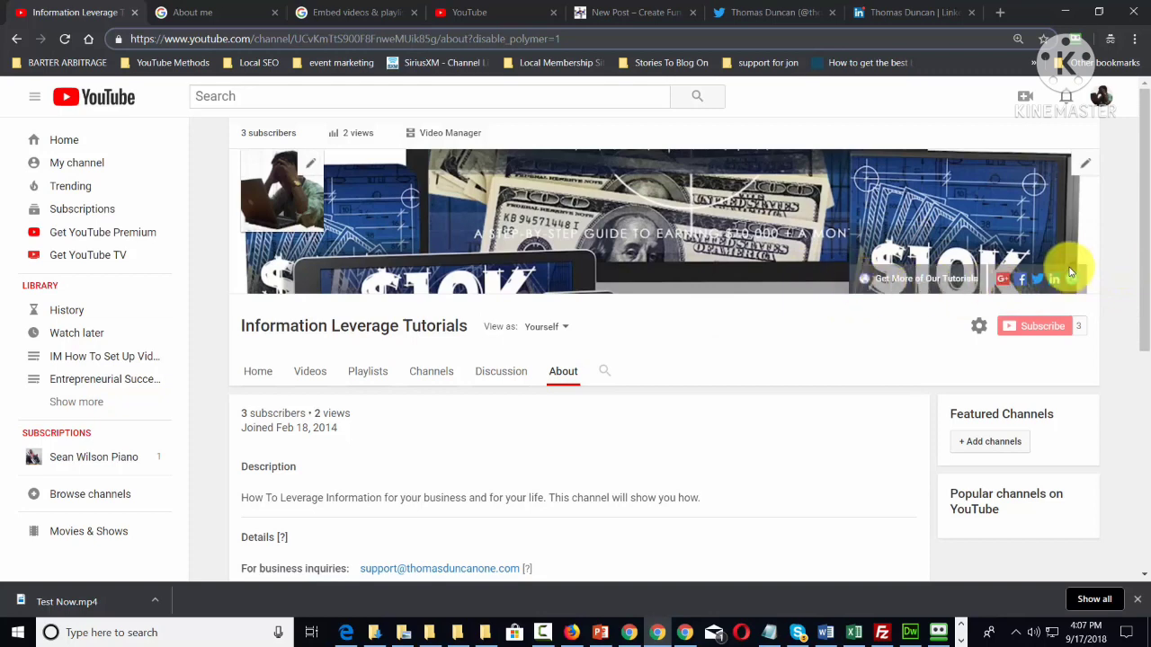
- Try to feature the 2:57 live stream video for returning subscribers under the title "Introduction to Our Channel"
{"action": "key", "text": "alt+Left"}
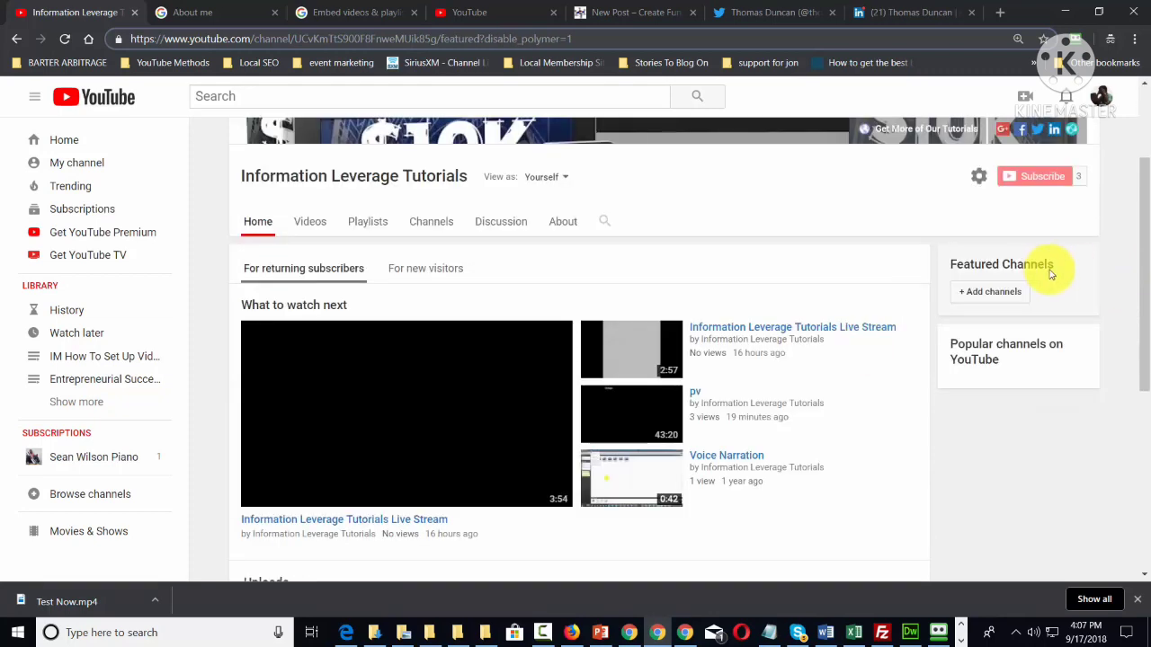
{"action": "left_click", "coordinate": [913, 299]}
{"action": "scroll", "coordinate": [701, 303], "scroll_direction": "down", "scroll_amount": 1}
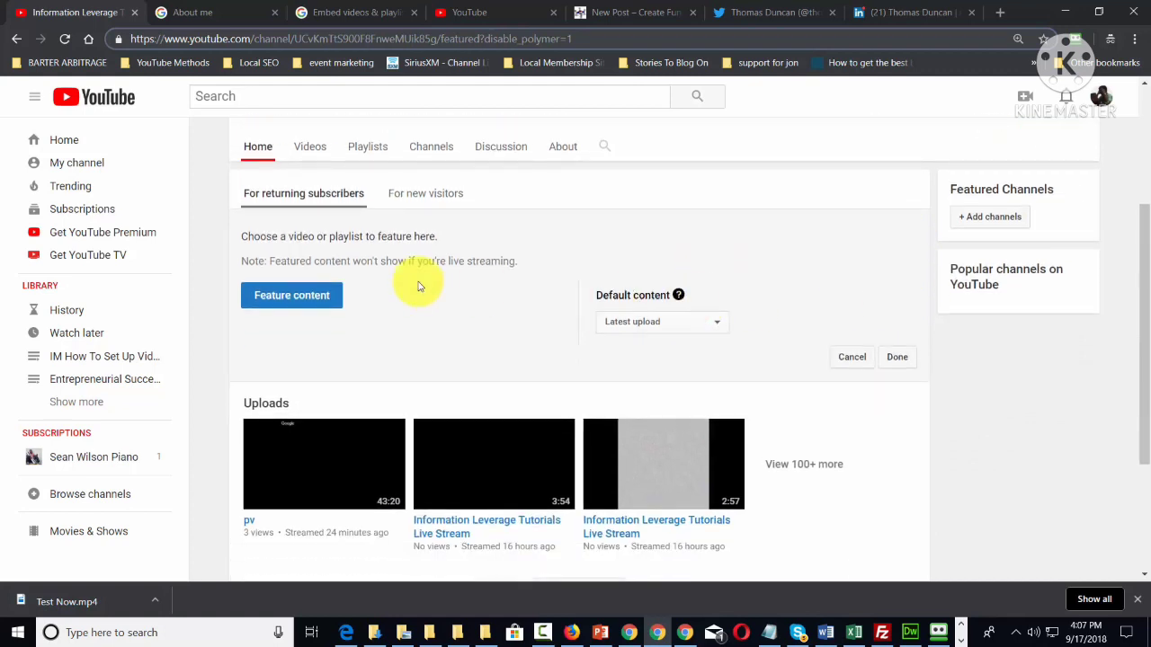
{"action": "left_click", "coordinate": [292, 301]}
{"action": "left_click", "coordinate": [682, 502]}
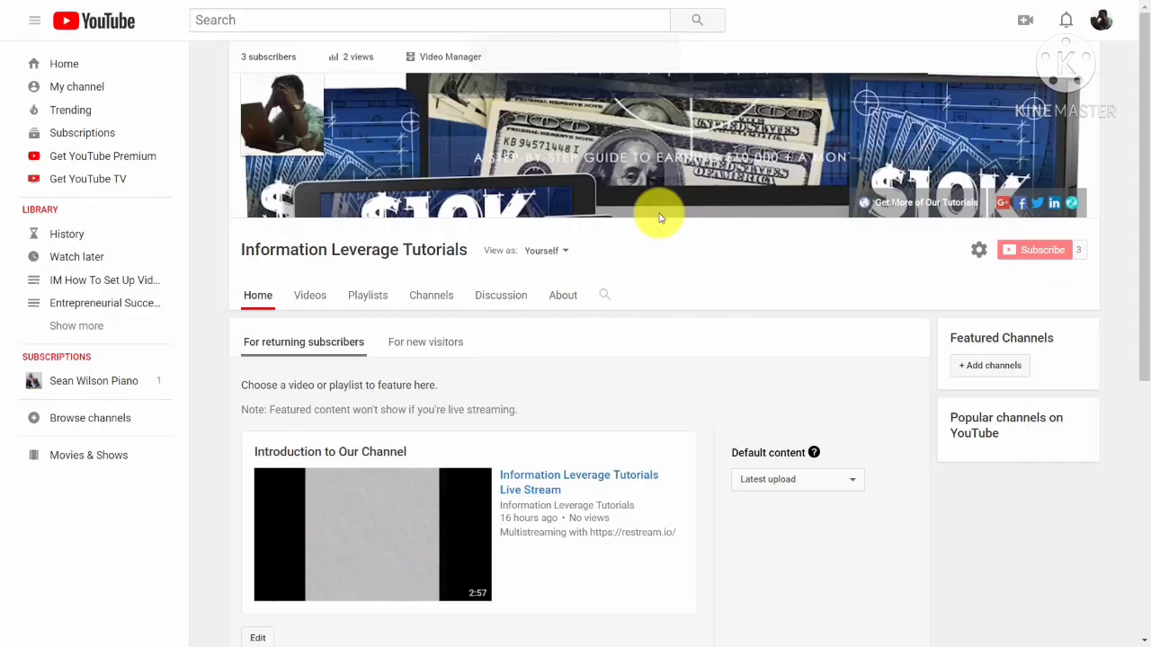
- Change the default content to Latest activity, set it back to Latest upload and close the featured content editor
{"action": "left_click", "coordinate": [806, 483]}
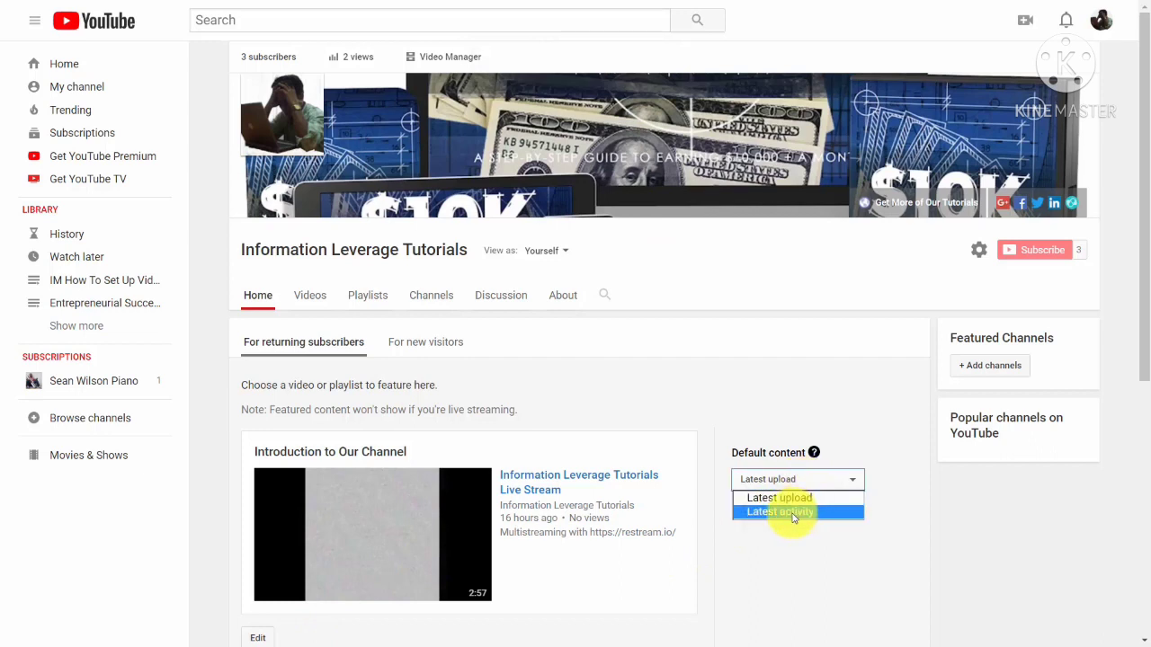
{"action": "left_click", "coordinate": [798, 513]}
{"action": "left_click", "coordinate": [793, 492]}
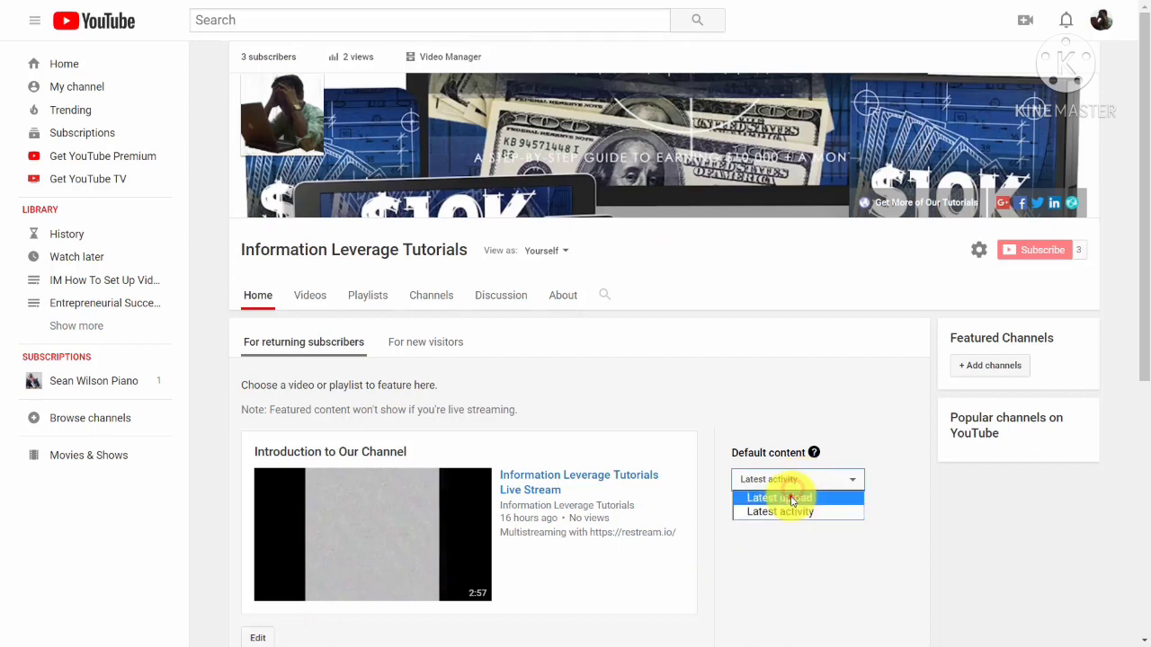
{"action": "left_click", "coordinate": [788, 494]}
{"action": "scroll", "coordinate": [792, 501], "scroll_direction": "down", "scroll_amount": 2}
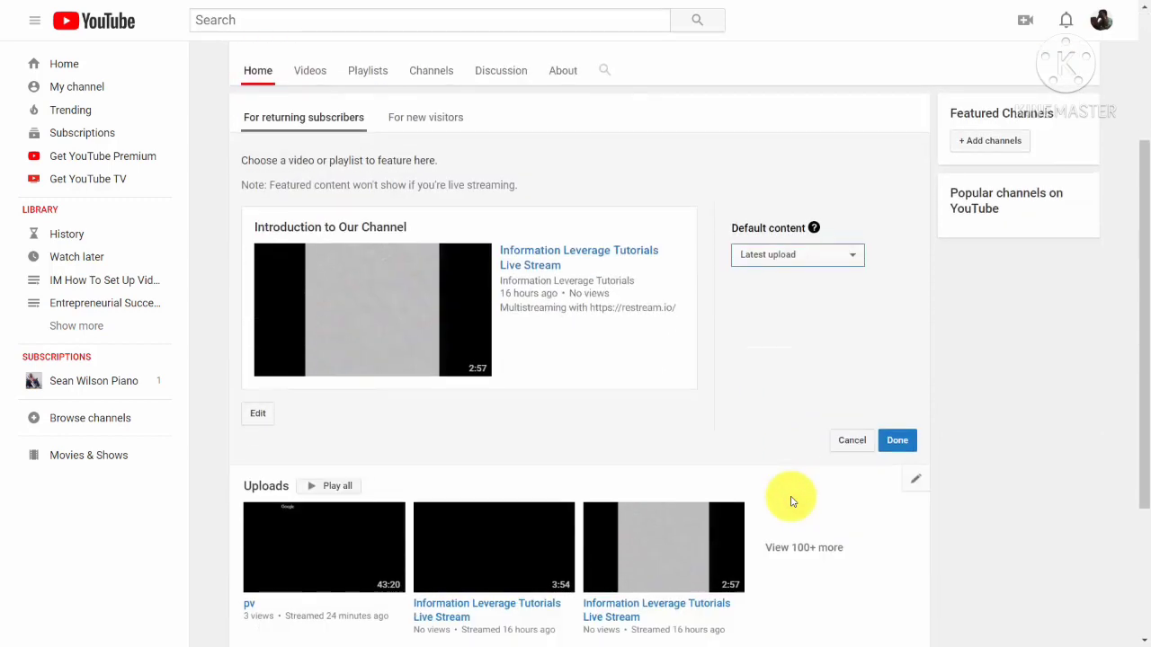
{"action": "scroll", "coordinate": [794, 490], "scroll_direction": "up", "scroll_amount": 1}
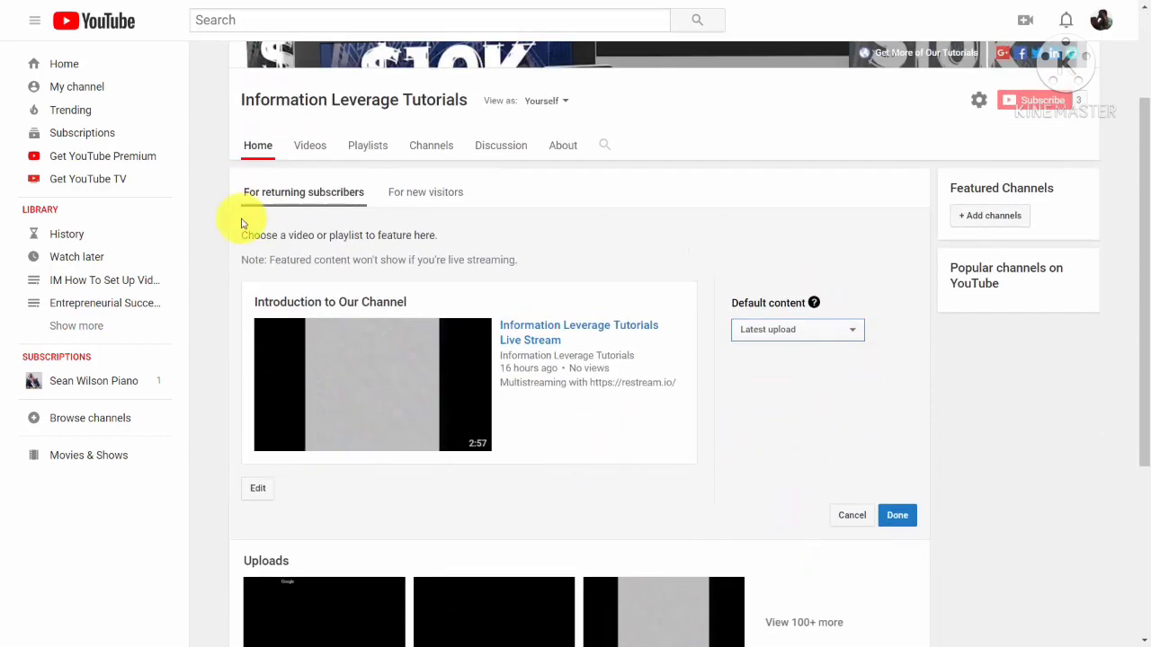
{"action": "left_click", "coordinate": [879, 516]}
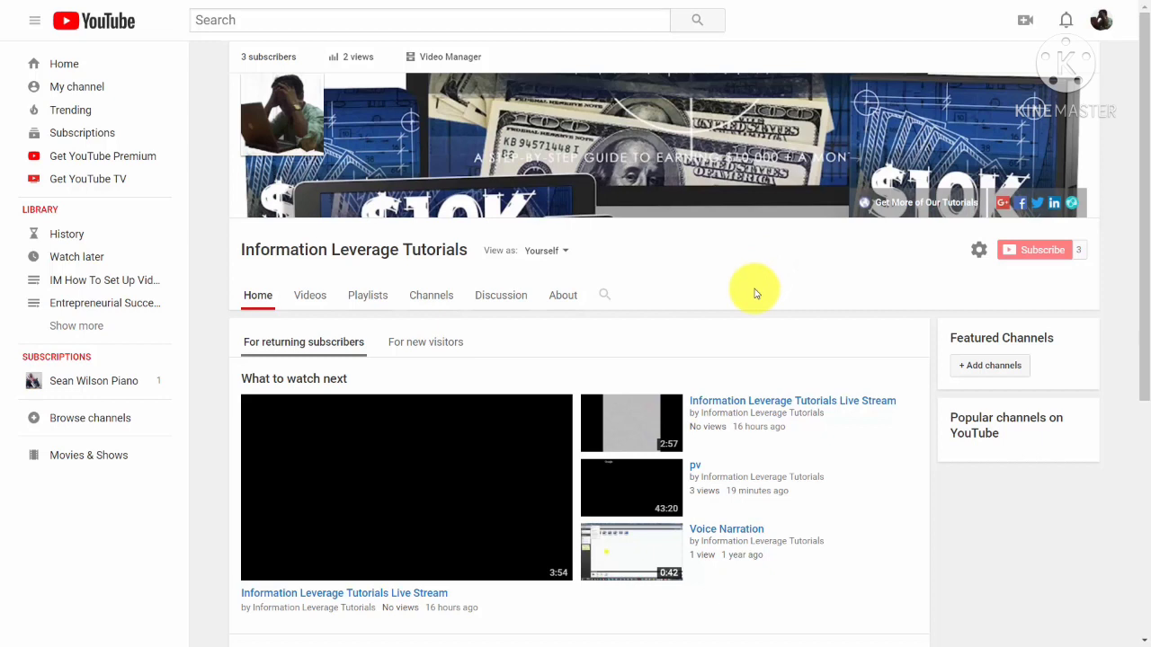
- Set the Getresponse3 video as the channel trailer for new visitors, viewing the upload page's privacy setting along the way
{"action": "scroll", "coordinate": [756, 294], "scroll_direction": "down", "scroll_amount": 1}
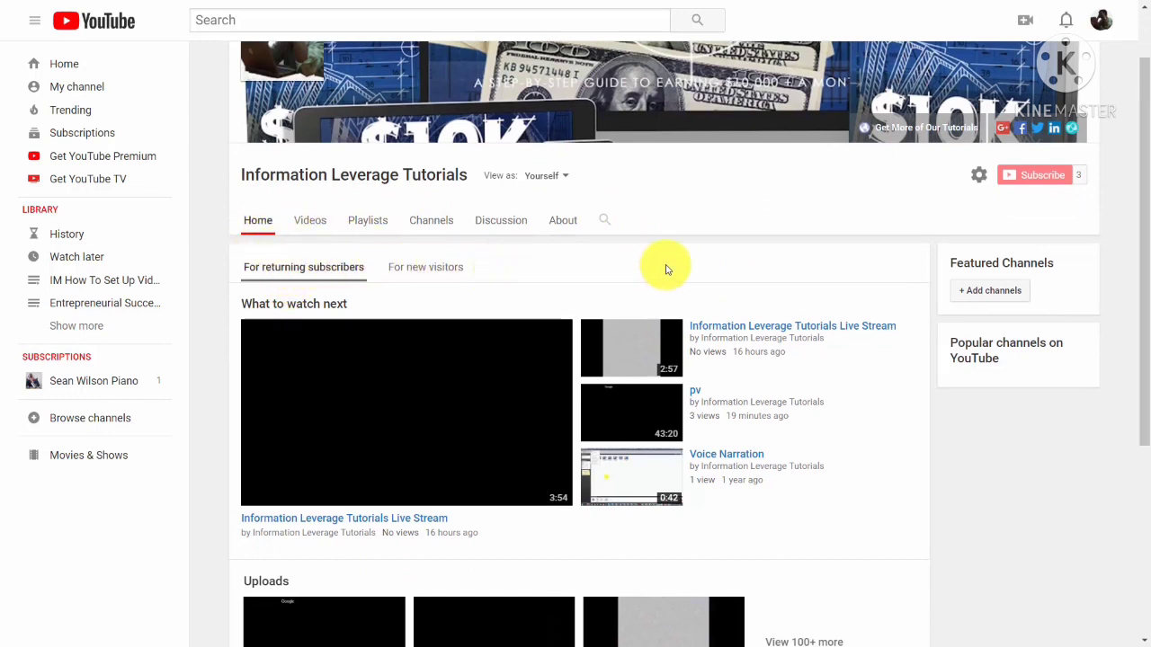
{"action": "scroll", "coordinate": [668, 267], "scroll_direction": "down", "scroll_amount": 1}
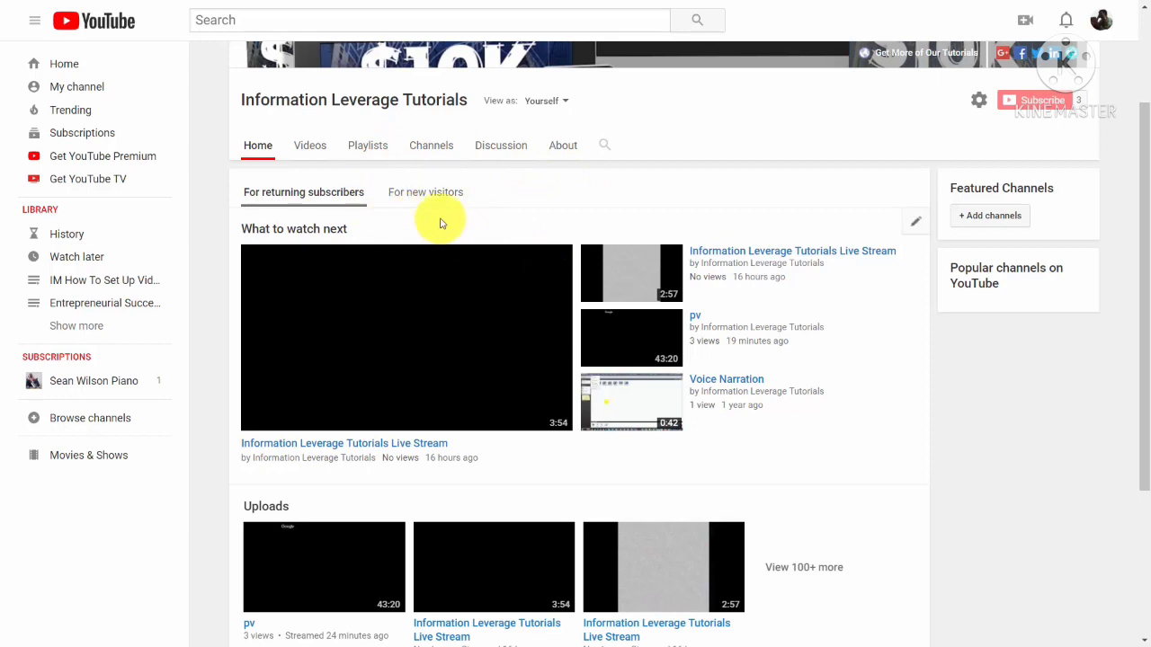
{"action": "left_click", "coordinate": [423, 194]}
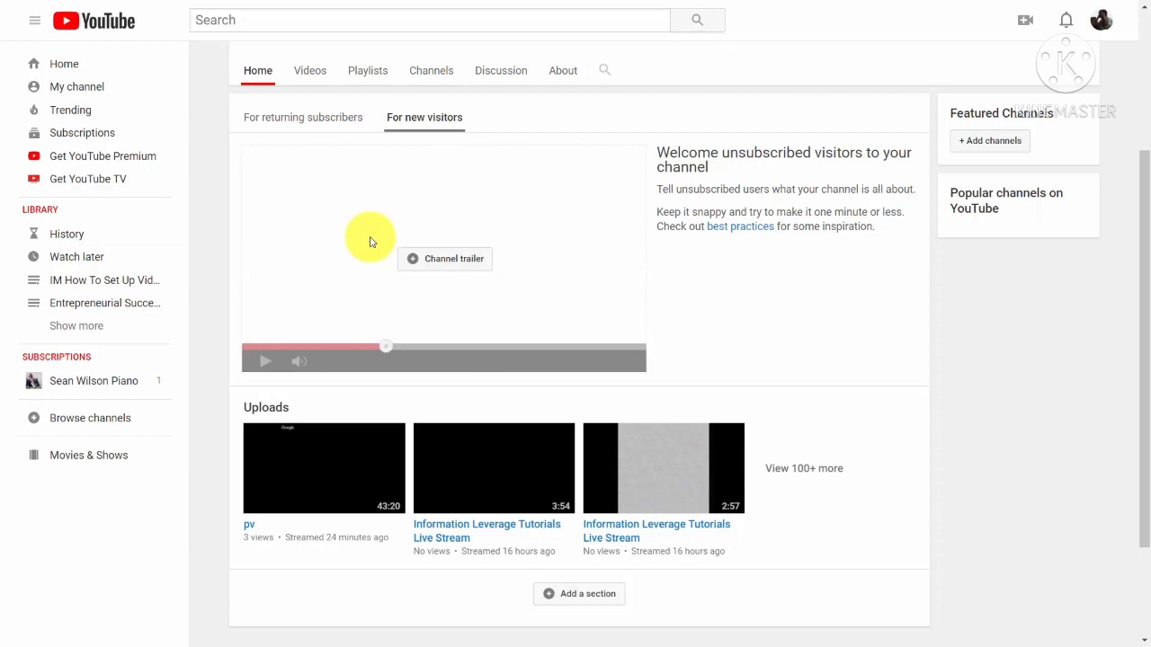
{"action": "left_click", "coordinate": [437, 260]}
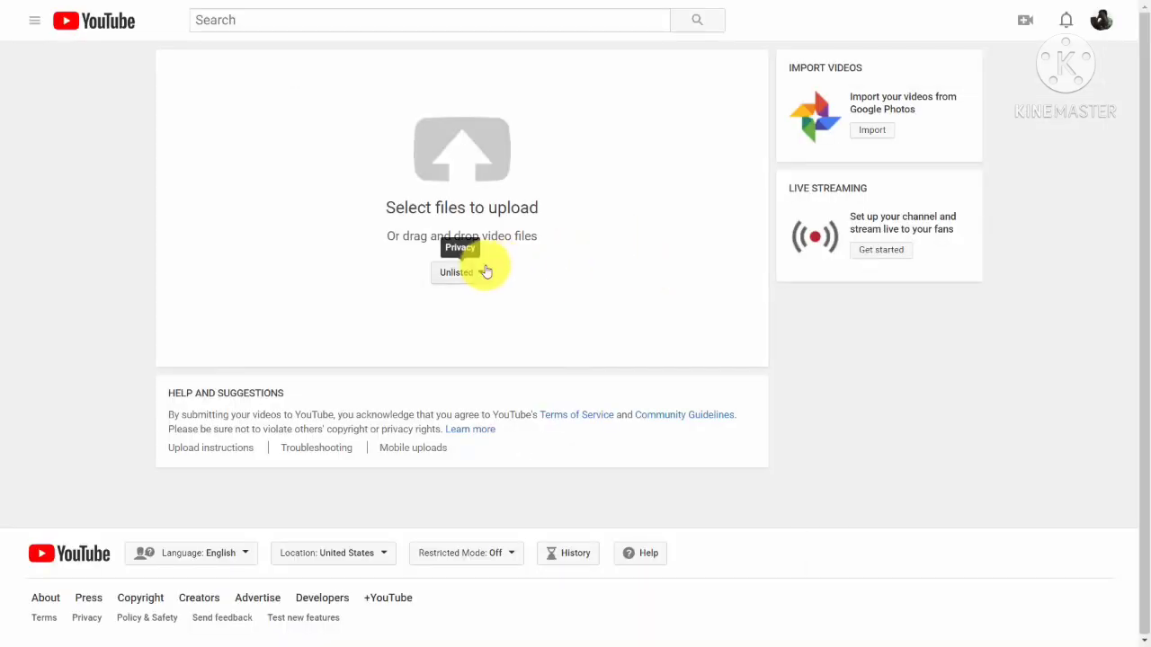
{"action": "left_click", "coordinate": [482, 272]}
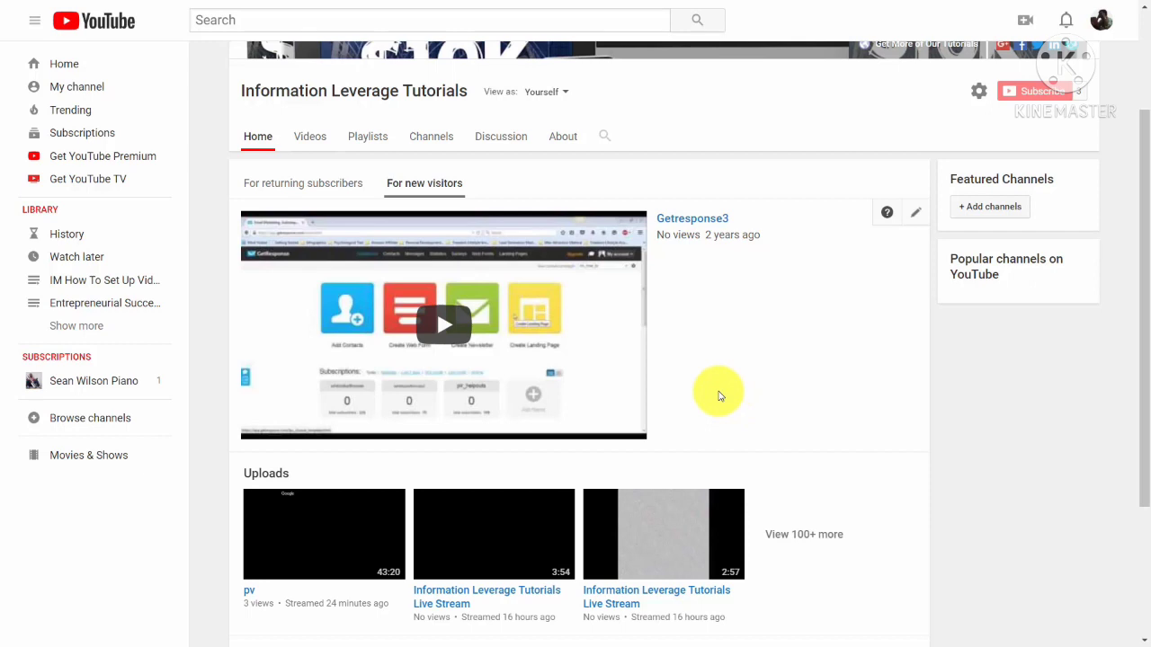
{"action": "scroll", "coordinate": [719, 396], "scroll_direction": "up", "scroll_amount": 3}
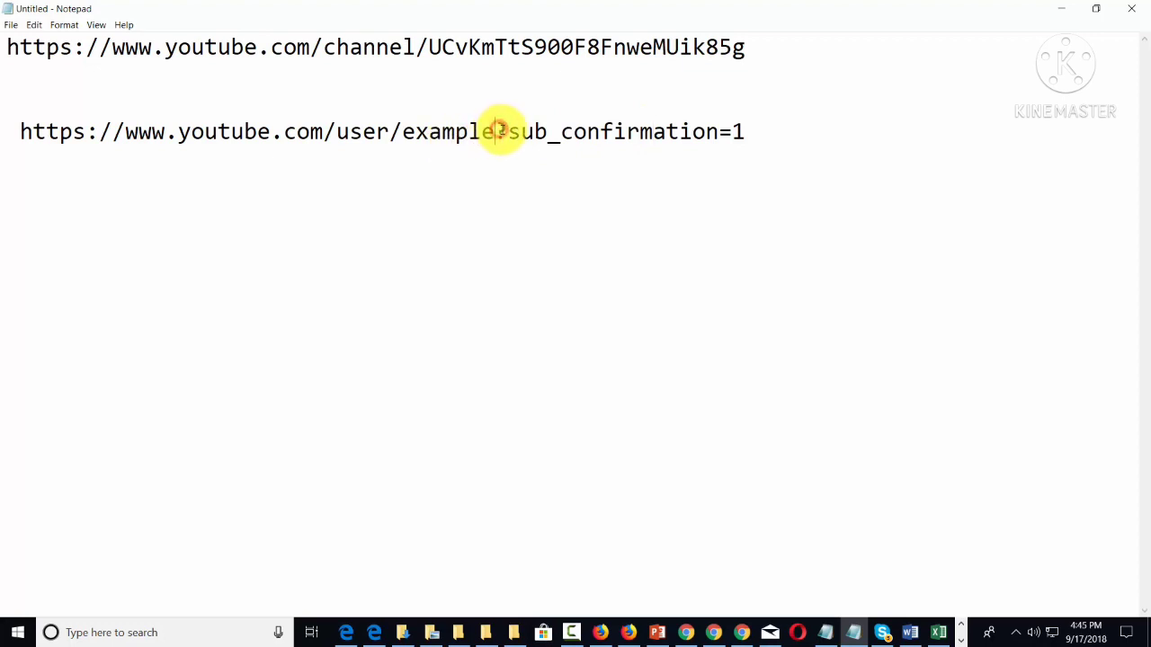
- Switch to Notepad, copy ?sub_confirmation=1 from the example URL and append it after a slash to the channel URL
{"action": "left_click_drag", "start_coordinate": [500, 132], "coordinate": [738, 132]}
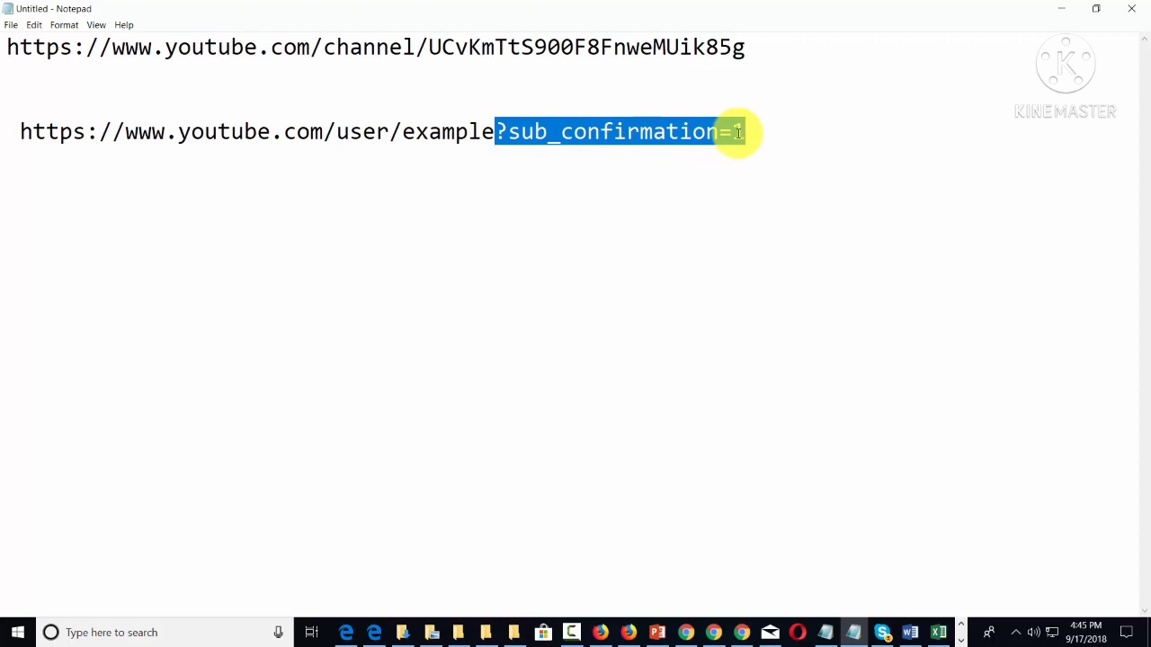
{"action": "right_click", "coordinate": [645, 146]}
{"action": "left_click", "coordinate": [675, 183]}
{"action": "left_click", "coordinate": [742, 46]}
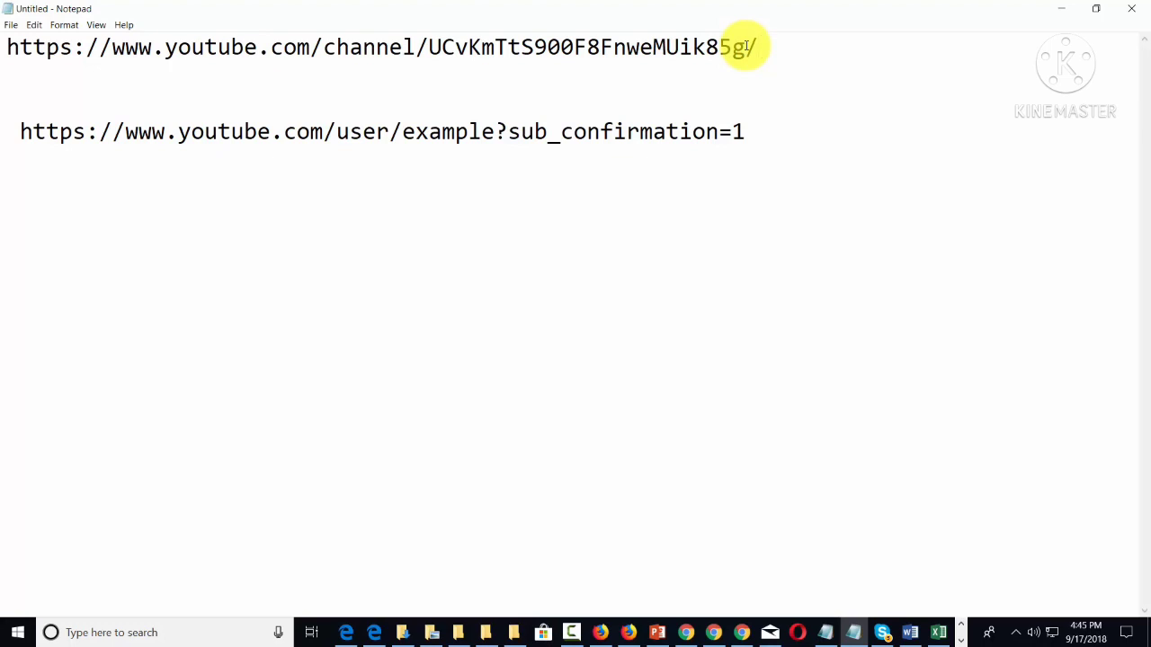
{"action": "key", "text": "ctrl+v"}
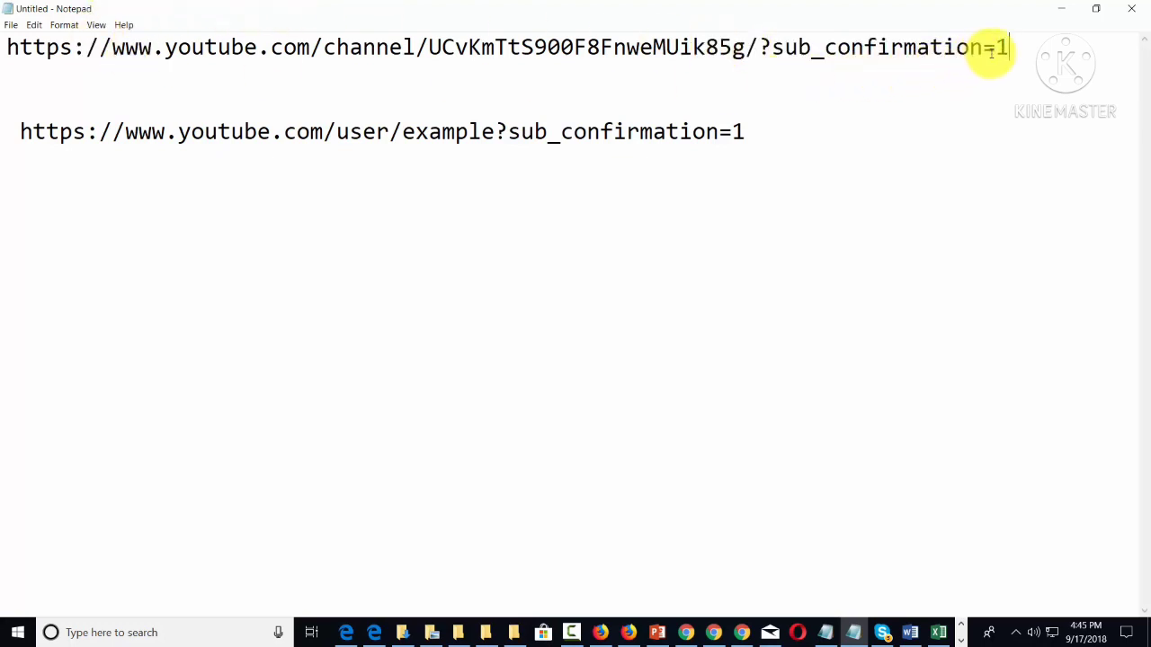
- Copy the complete subscribe-confirmation URL, load it in an InPrivate Edge window and pause the channel trailer
{"action": "left_click_drag", "start_coordinate": [1011, 46], "coordinate": [9, 50]}
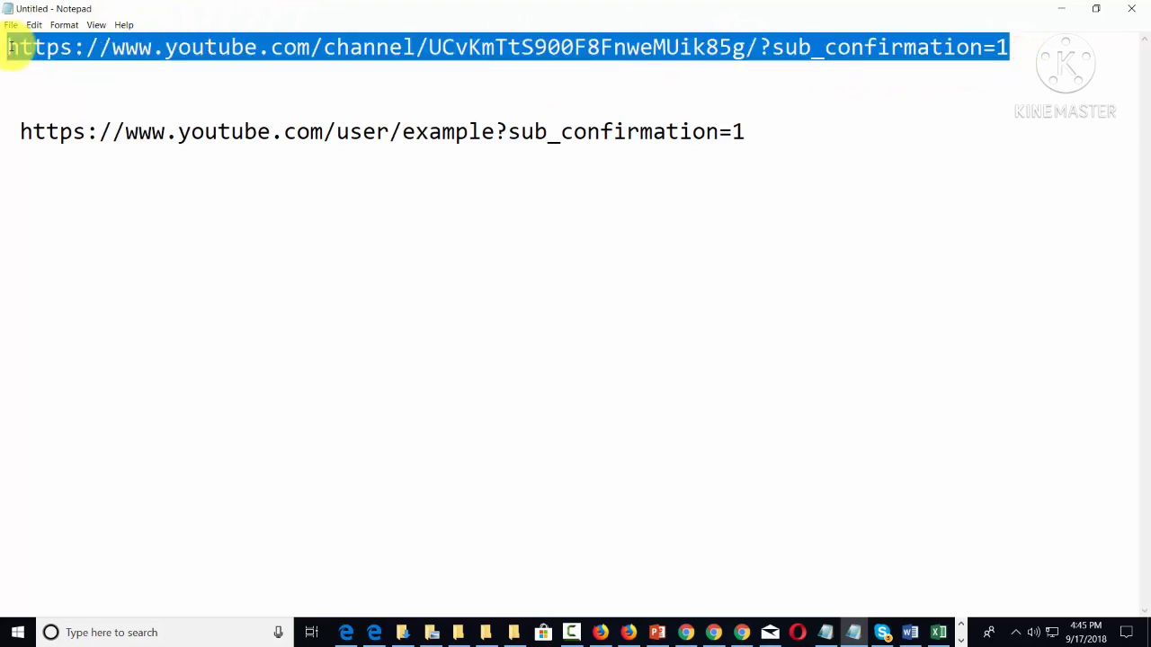
{"action": "right_click", "coordinate": [9, 43]}
{"action": "left_click", "coordinate": [34, 85]}
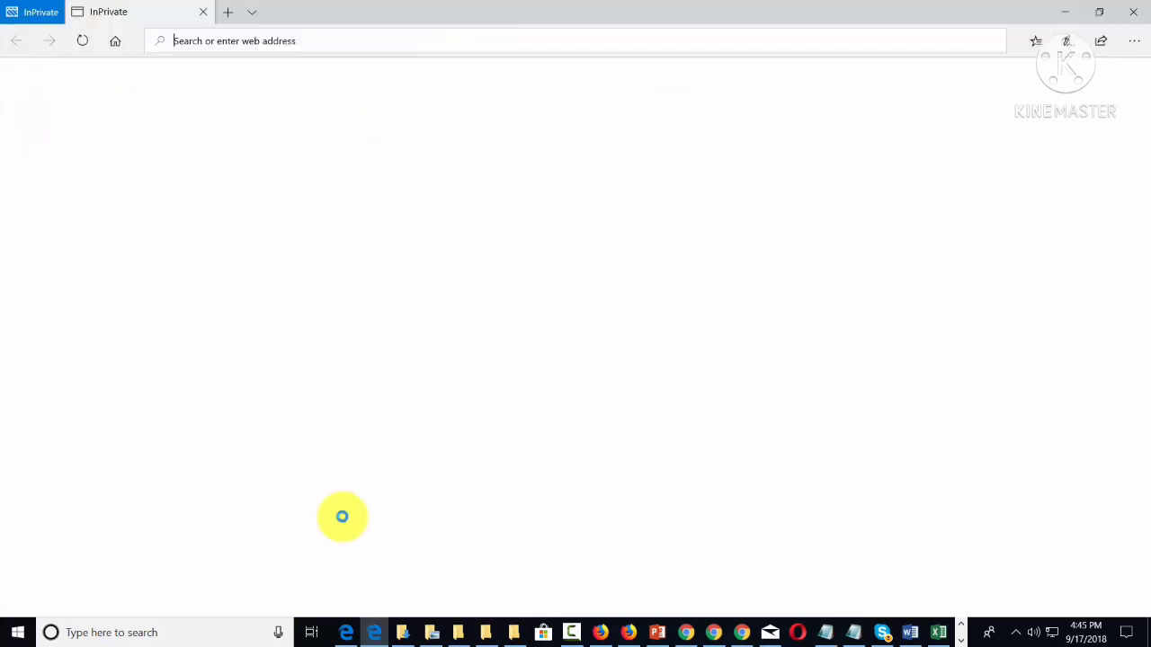
{"action": "right_click", "coordinate": [192, 42]}
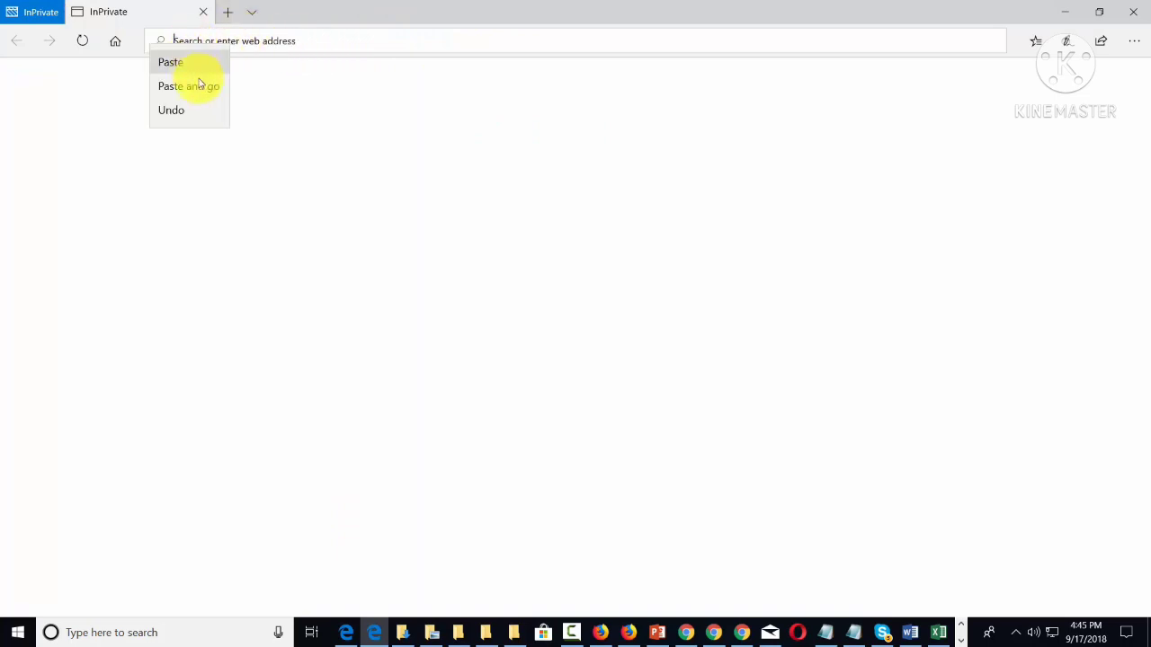
{"action": "left_click", "coordinate": [200, 85]}
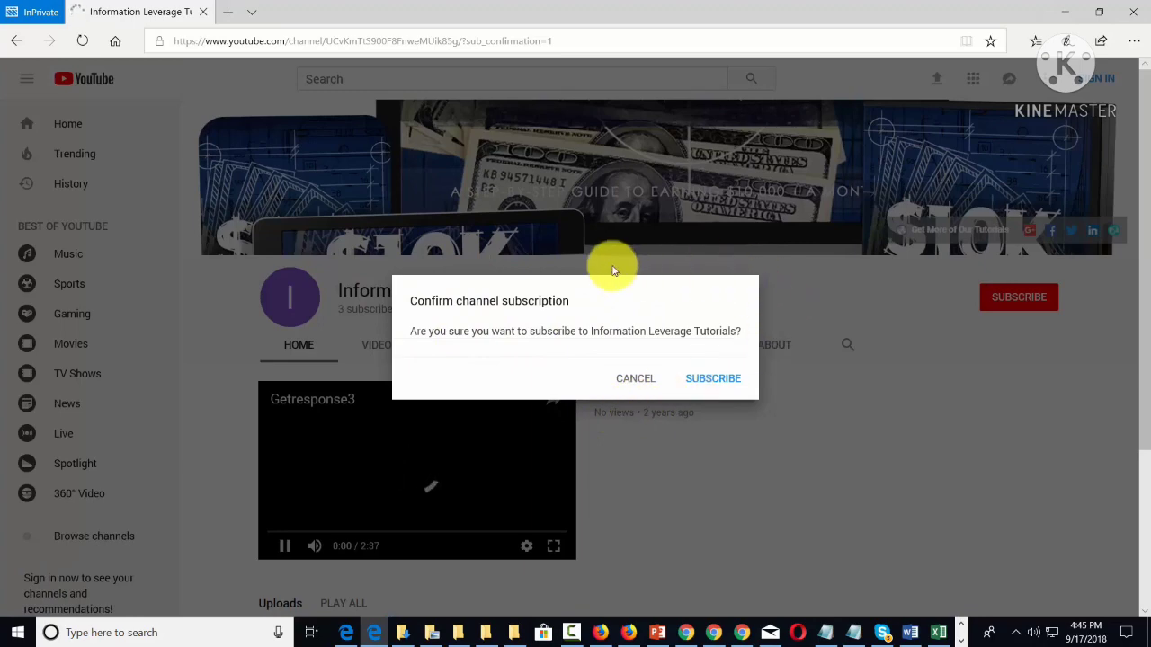
{"action": "left_click", "coordinate": [288, 544]}
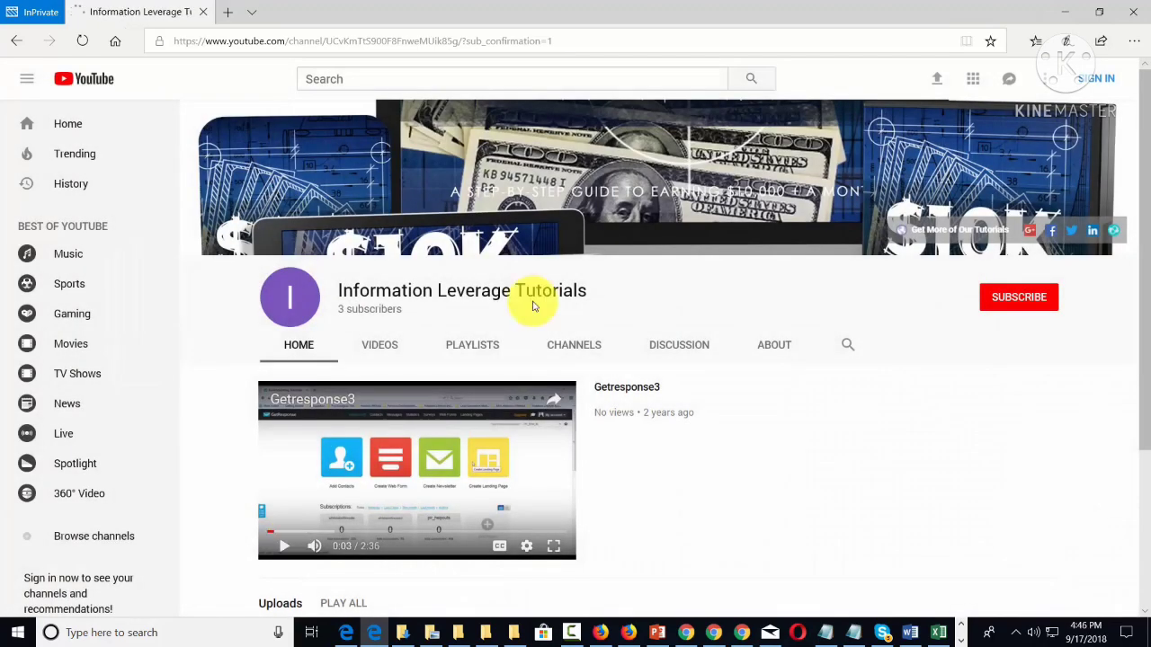
- Switch back to the signed-in YouTube window and open the Enhancements page of the Test Now video from Creator Studio
{"action": "key", "text": "alt+Tab"}
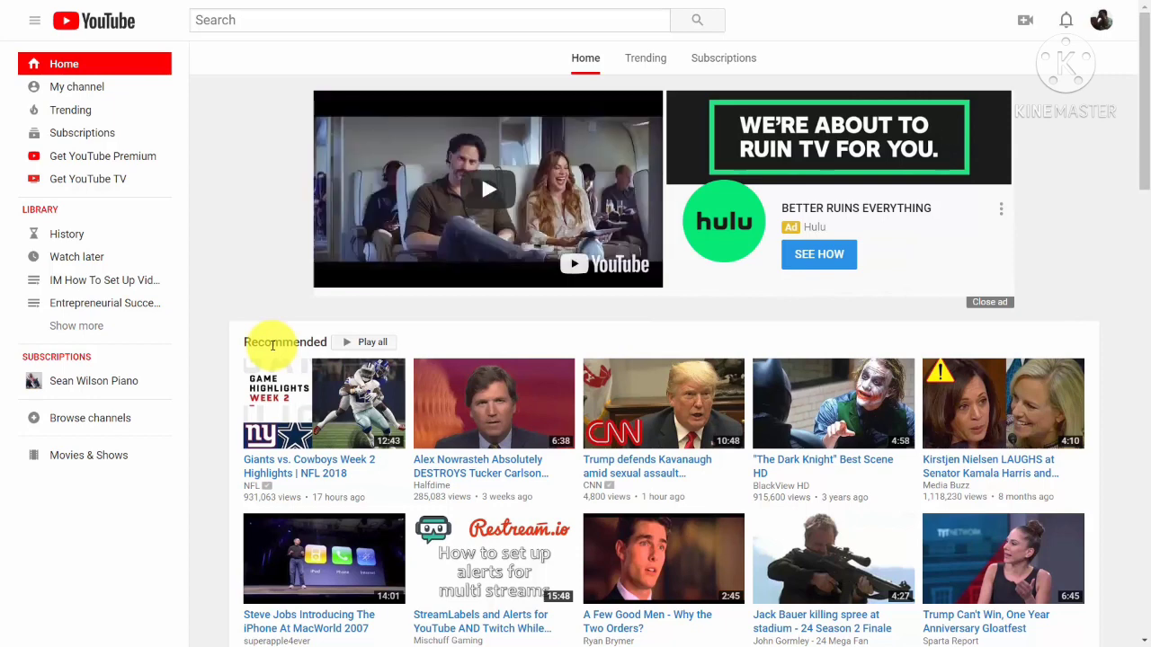
{"action": "left_click", "coordinate": [1100, 22]}
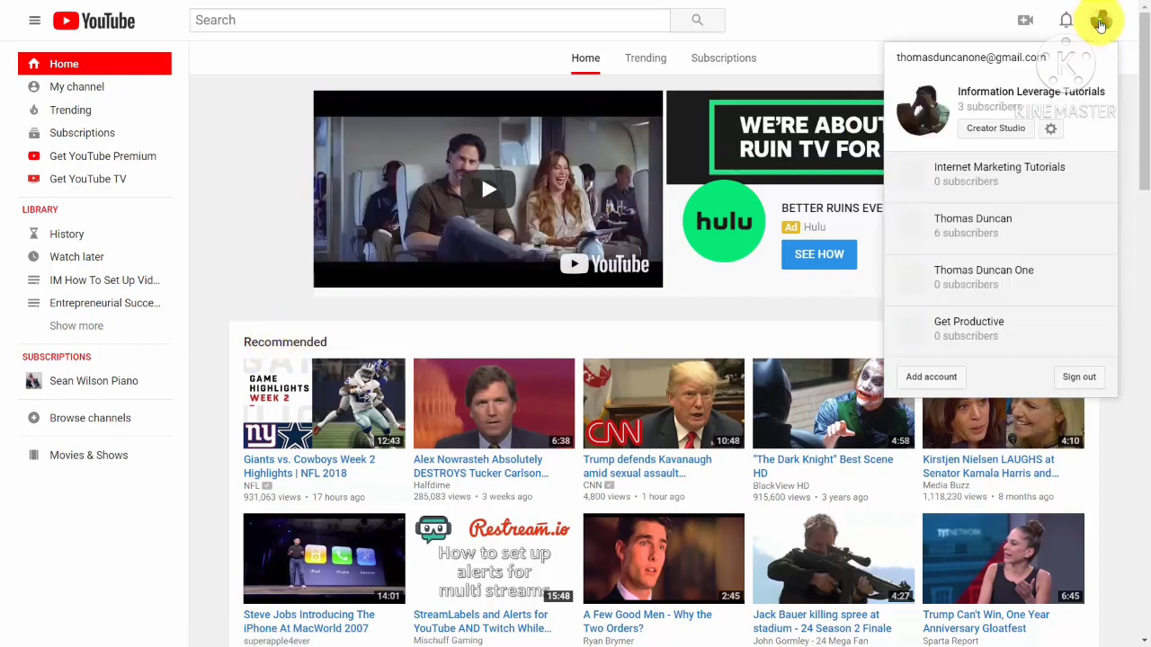
{"action": "left_click", "coordinate": [997, 133]}
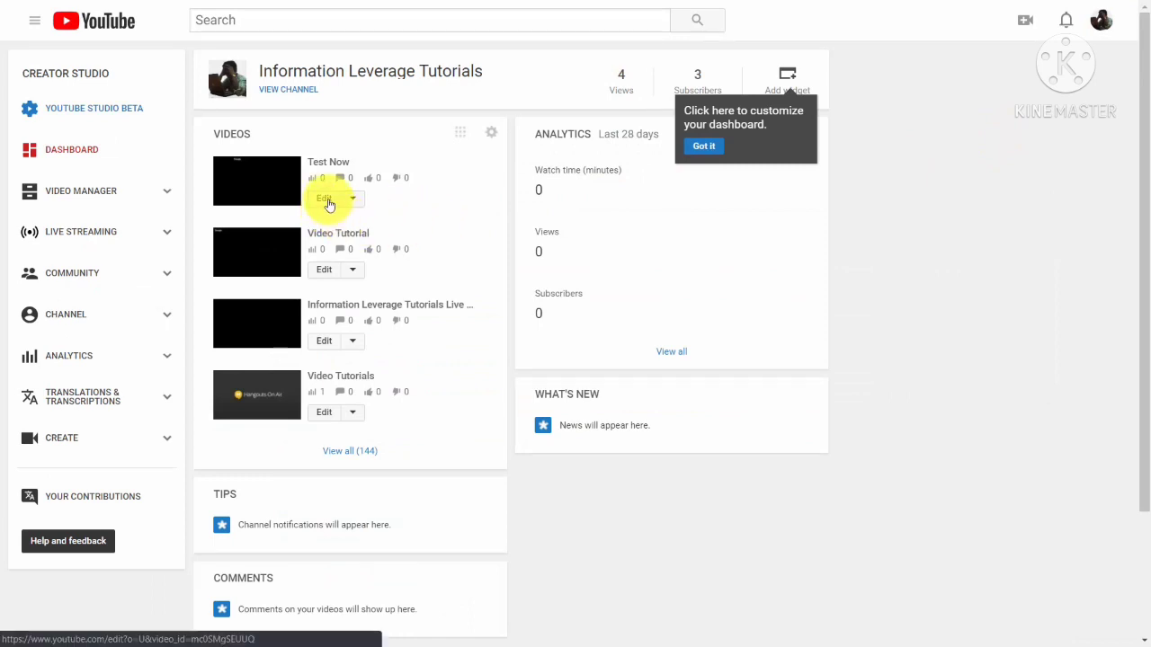
{"action": "left_click", "coordinate": [325, 199]}
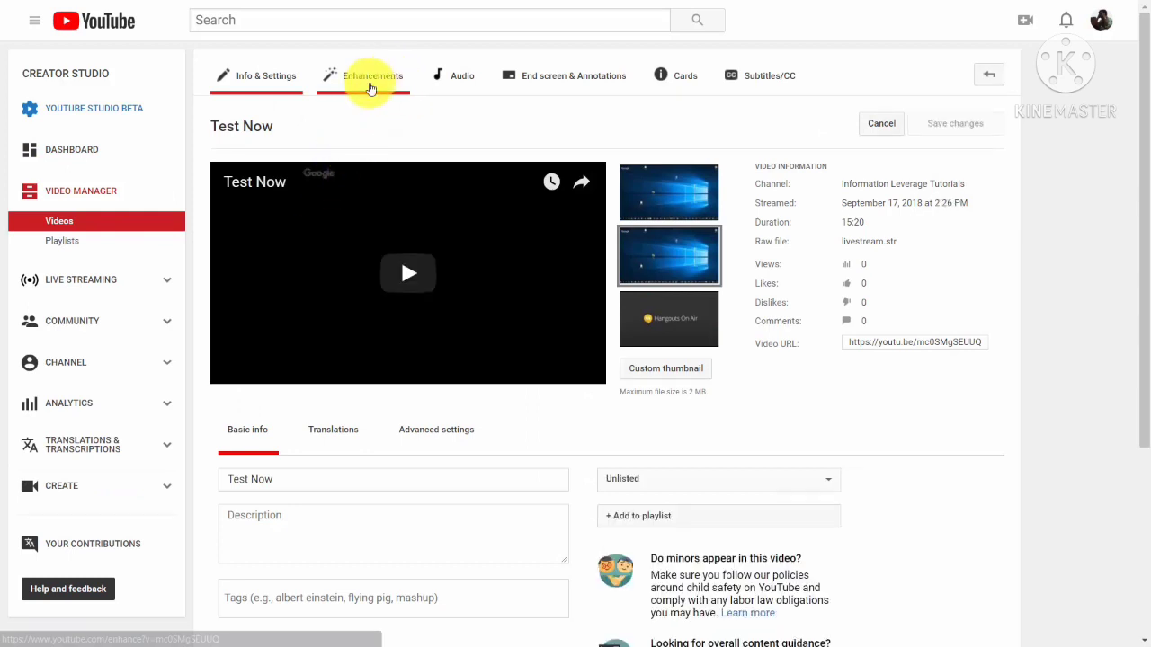
{"action": "left_click", "coordinate": [384, 80]}
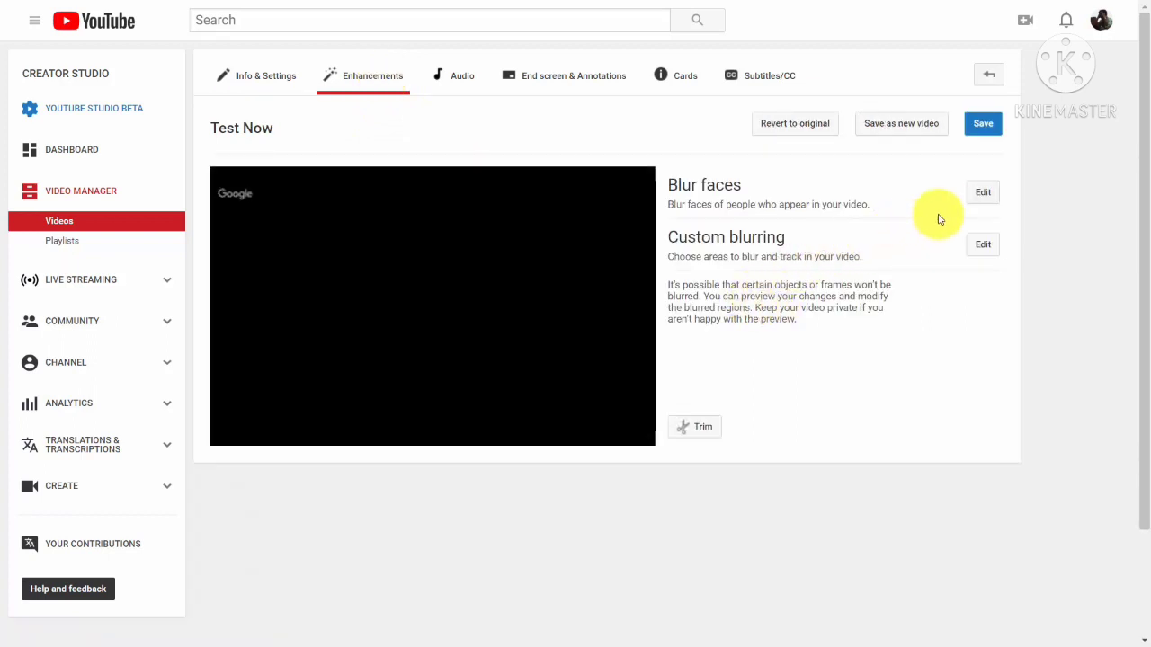
- Open the face-blurring editor, dismiss the timer window, select all detected faces and clear the selection again
{"action": "left_click", "coordinate": [981, 196]}
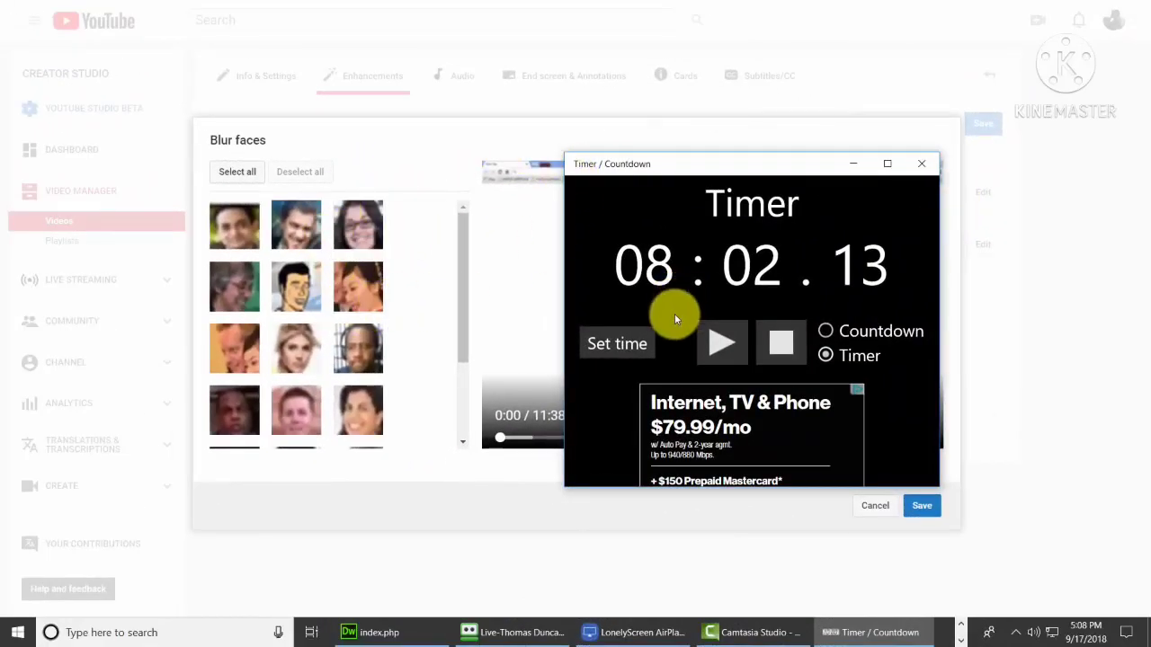
{"action": "left_click", "coordinate": [919, 165]}
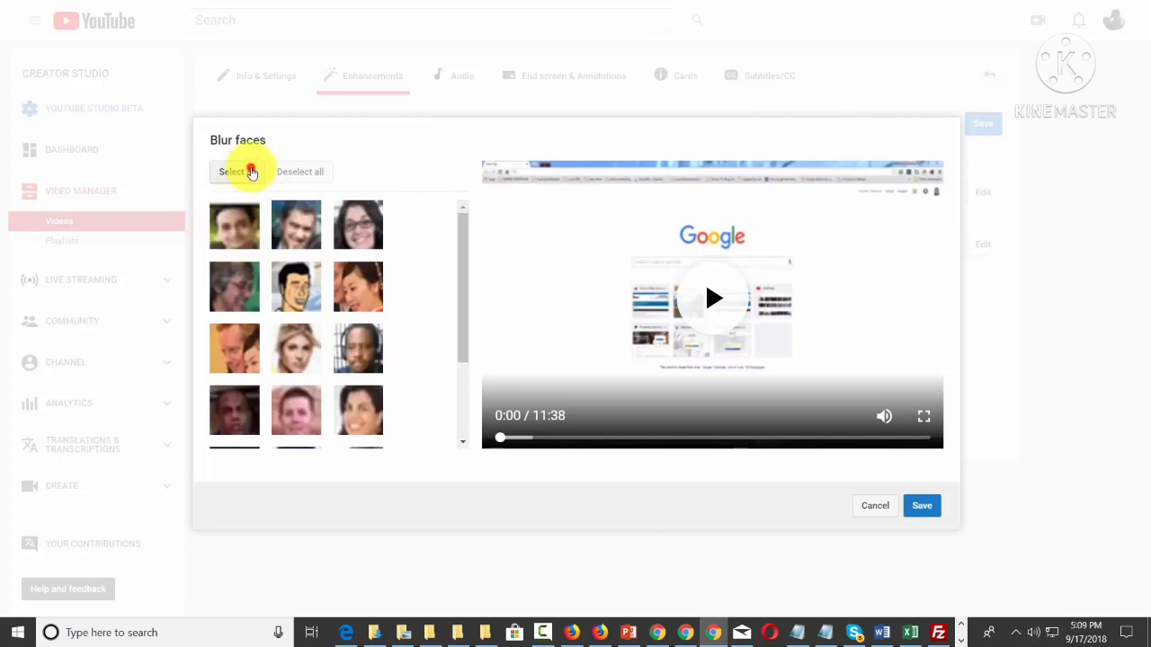
{"action": "left_click", "coordinate": [233, 172]}
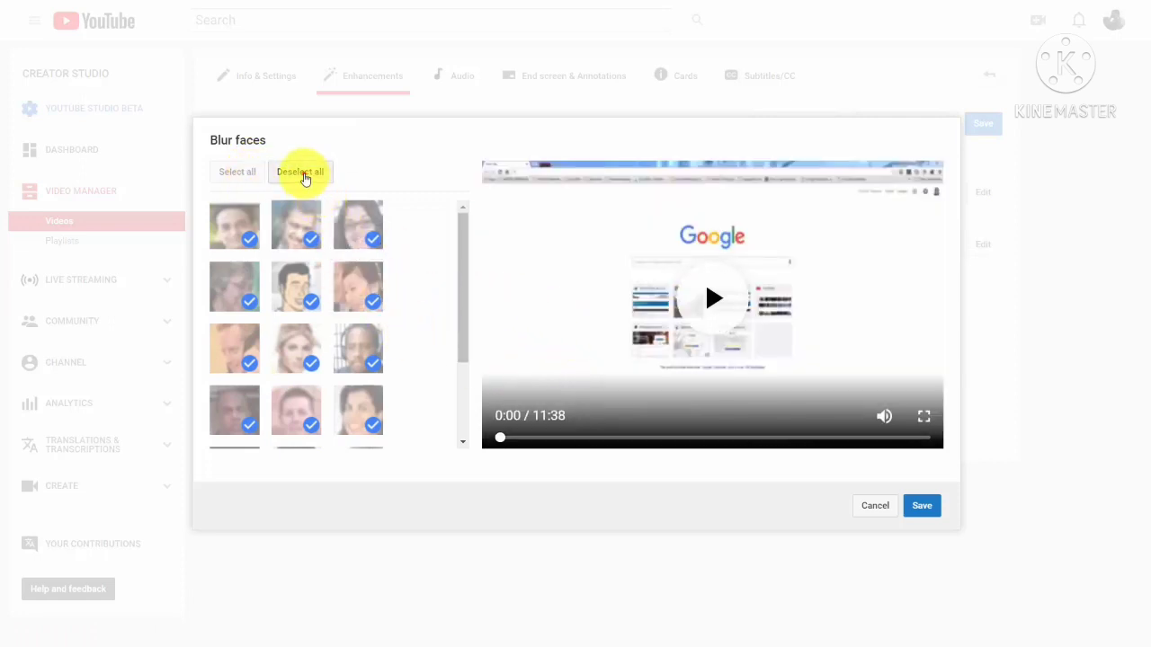
{"action": "left_click", "coordinate": [300, 171]}
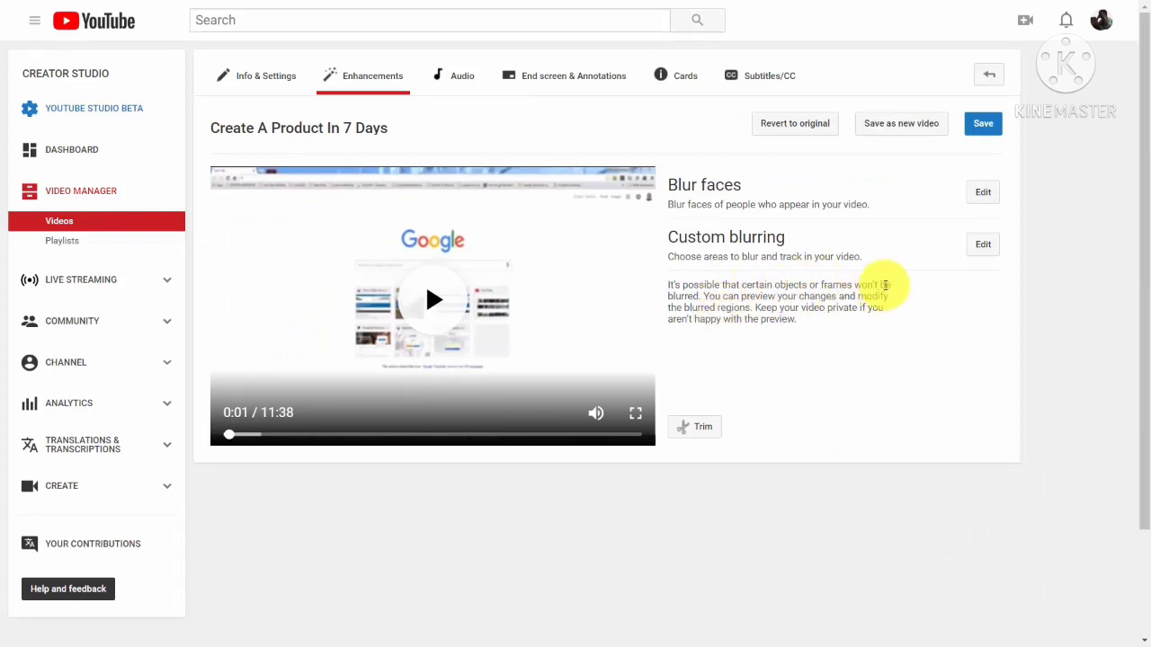
- Add custom blur areas to the Create A Product In 7 Days video around the 4-minute mark and accept them
{"action": "left_click", "coordinate": [980, 244]}
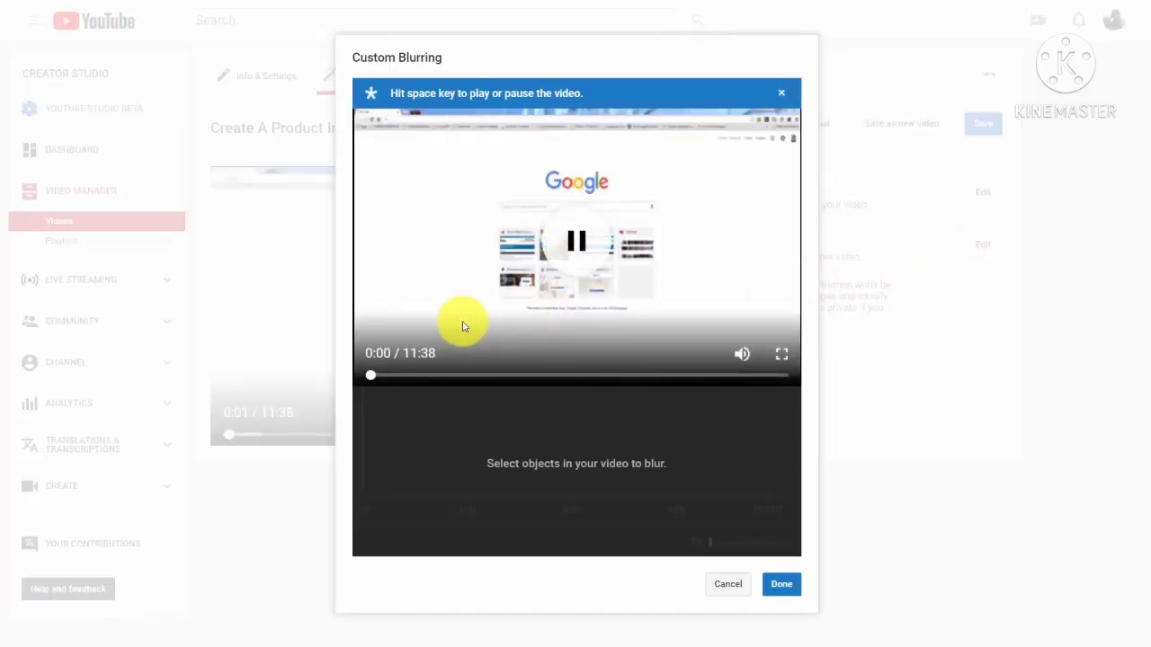
{"action": "left_click", "coordinate": [570, 249]}
{"action": "left_click", "coordinate": [371, 377]}
{"action": "left_click_drag", "start_coordinate": [371, 377], "coordinate": [505, 381]}
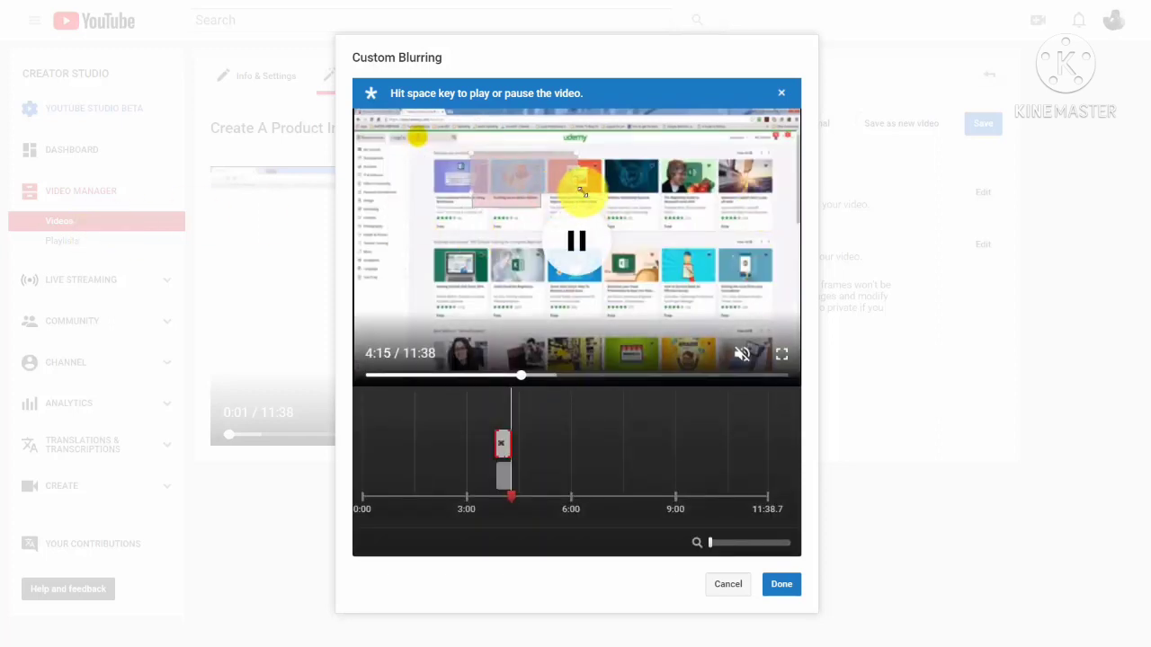
{"action": "left_click_drag", "start_coordinate": [744, 203], "coordinate": [630, 295]}
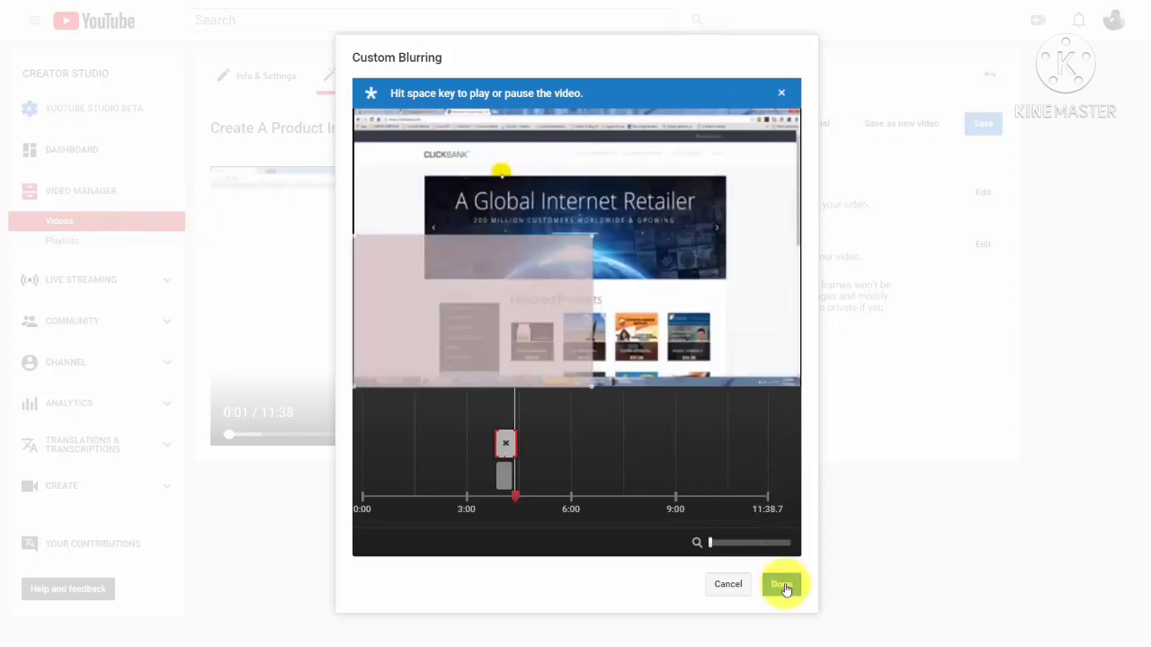
{"action": "left_click", "coordinate": [781, 585]}
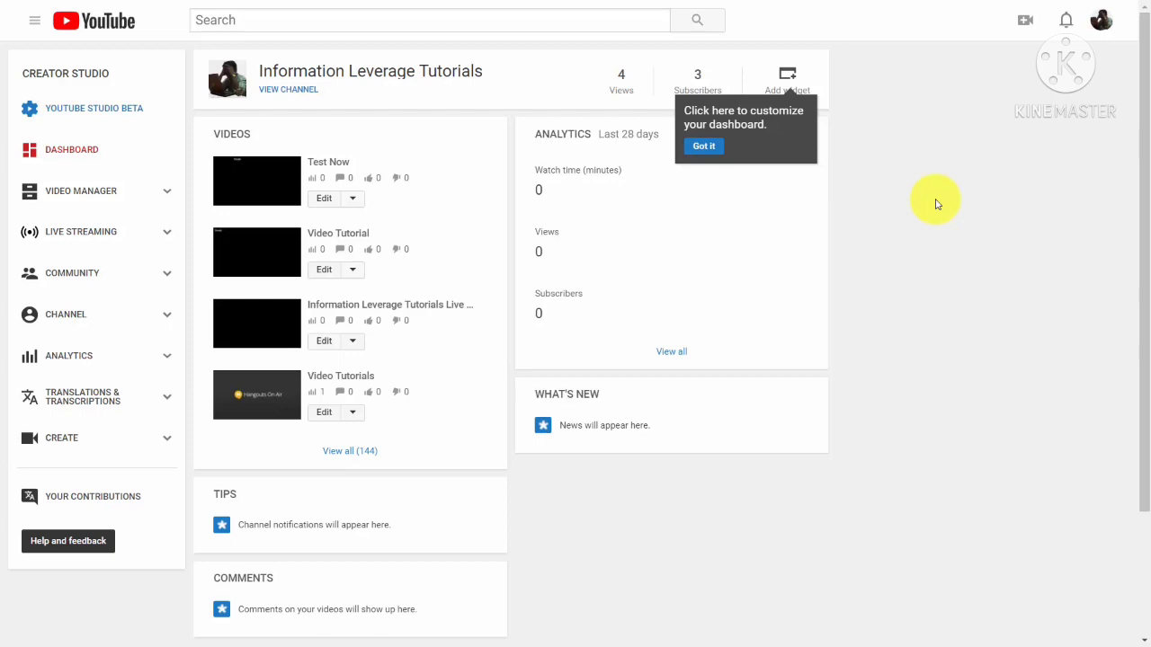
- Upload the orange Bitcoin product image as the Video Tutorial video's custom thumbnail, save it and return to the video list
{"action": "left_click", "coordinate": [325, 271]}
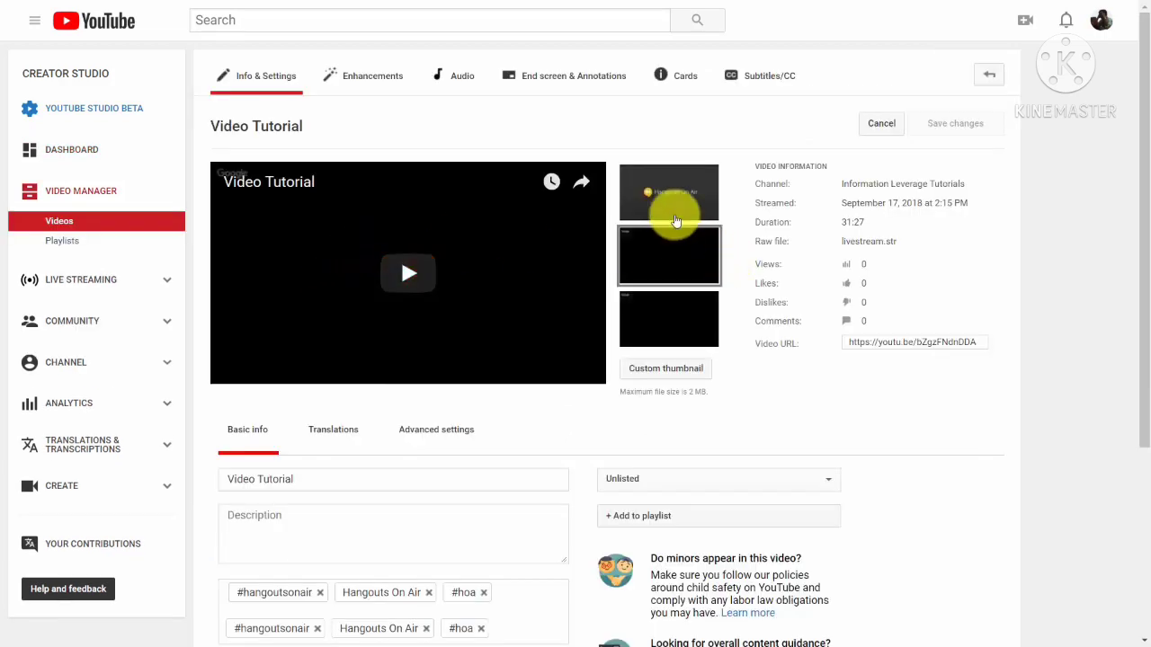
{"action": "mouse_move", "coordinate": [659, 339]}
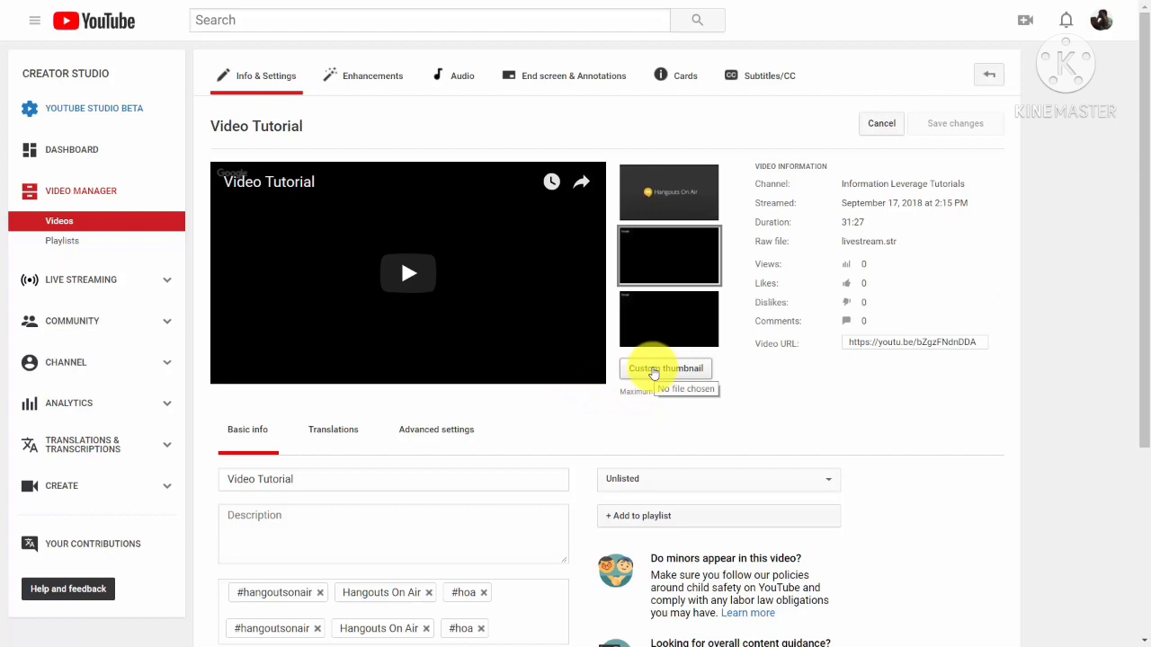
{"action": "left_click", "coordinate": [653, 370]}
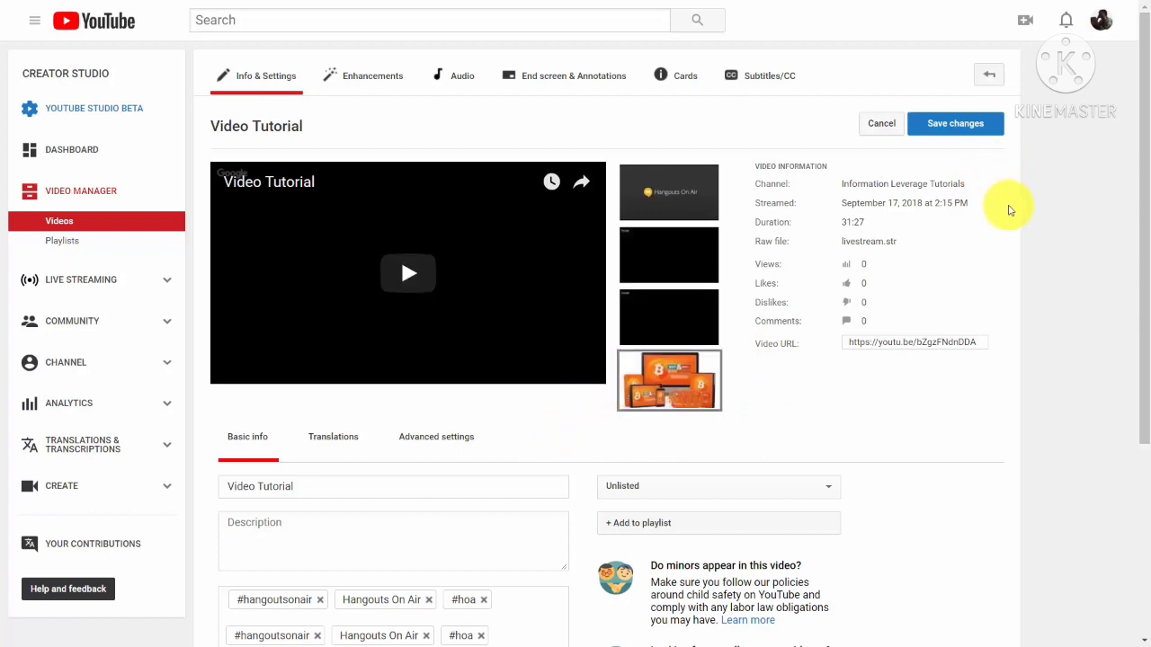
{"action": "left_click", "coordinate": [945, 128]}
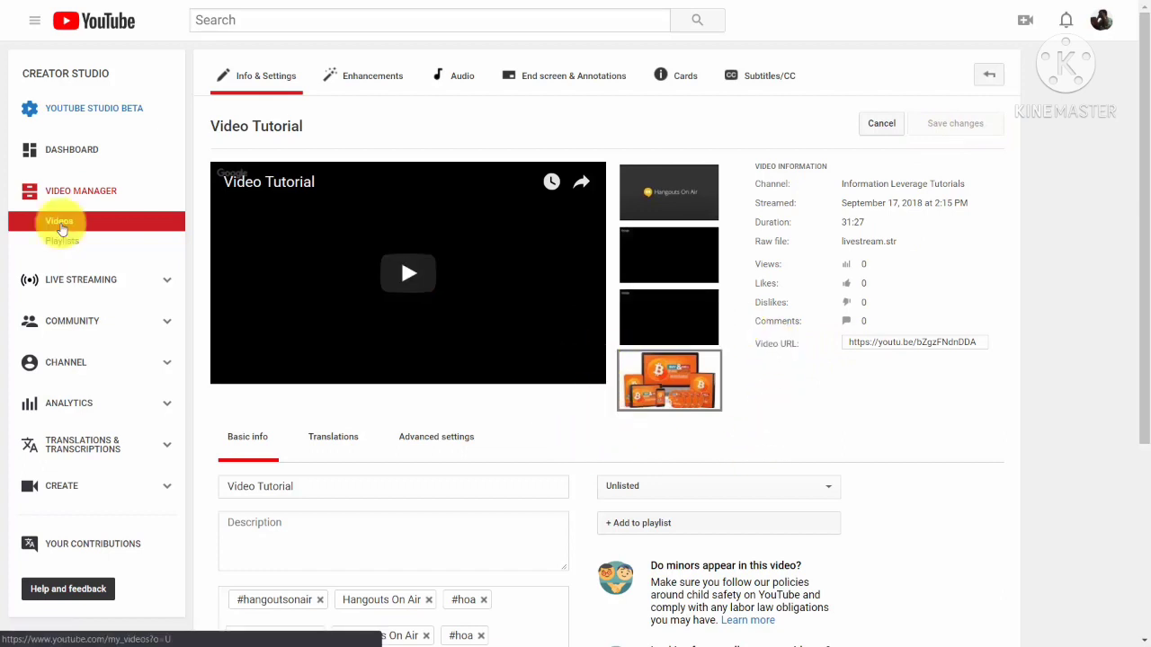
{"action": "left_click", "coordinate": [60, 229]}
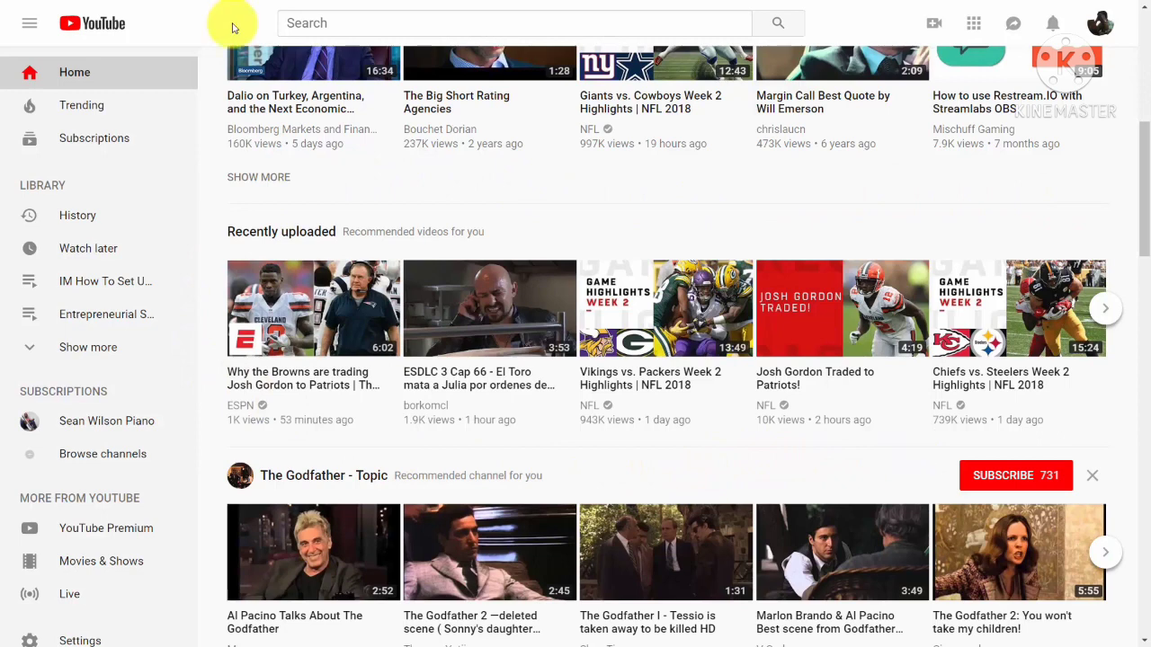
- Open the end screen editor for the Video Tutorial video from Creator Studio
{"action": "scroll", "coordinate": [909, 456], "scroll_direction": "up", "scroll_amount": 6}
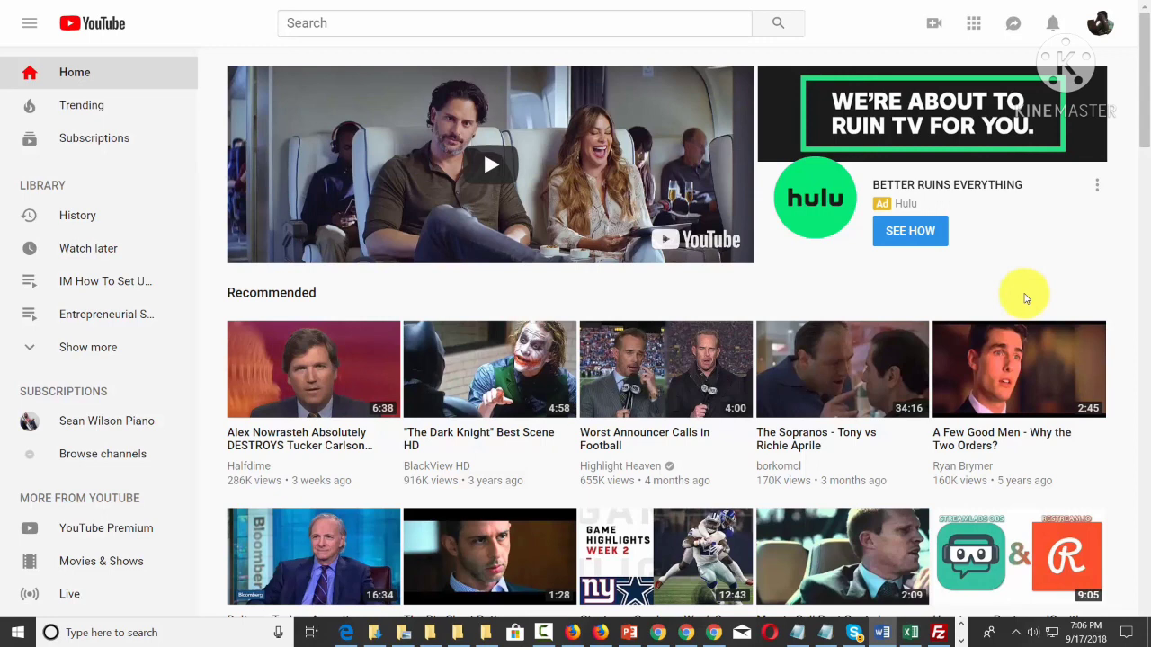
{"action": "left_click", "coordinate": [1101, 25]}
{"action": "left_click", "coordinate": [999, 185]}
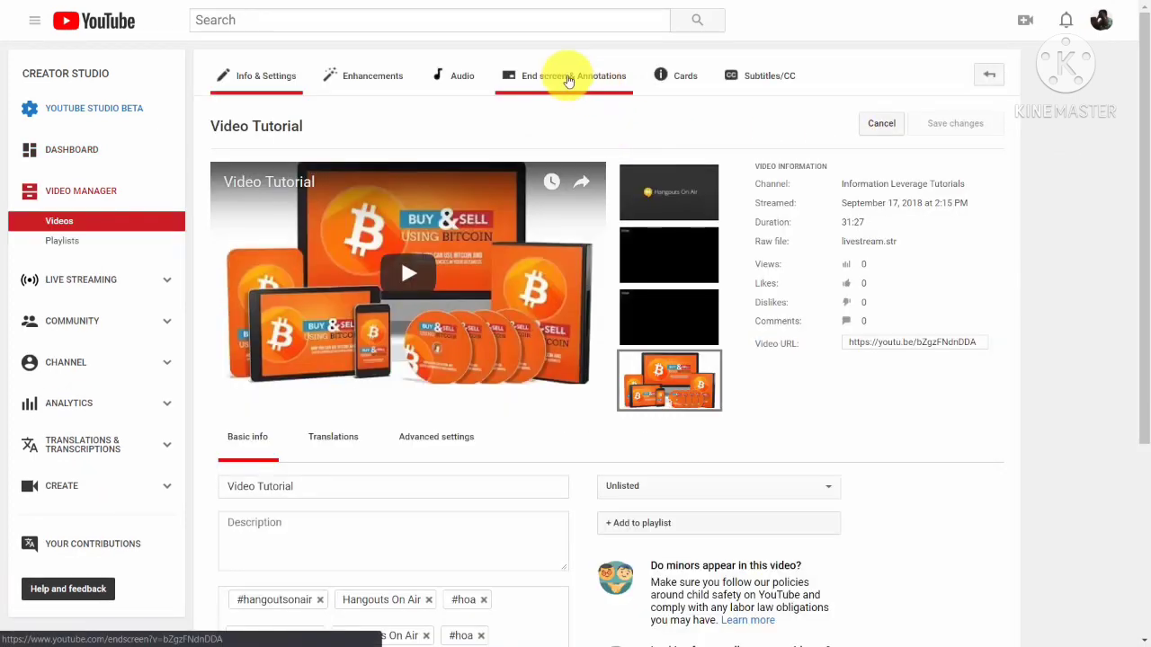
{"action": "left_click", "coordinate": [568, 81]}
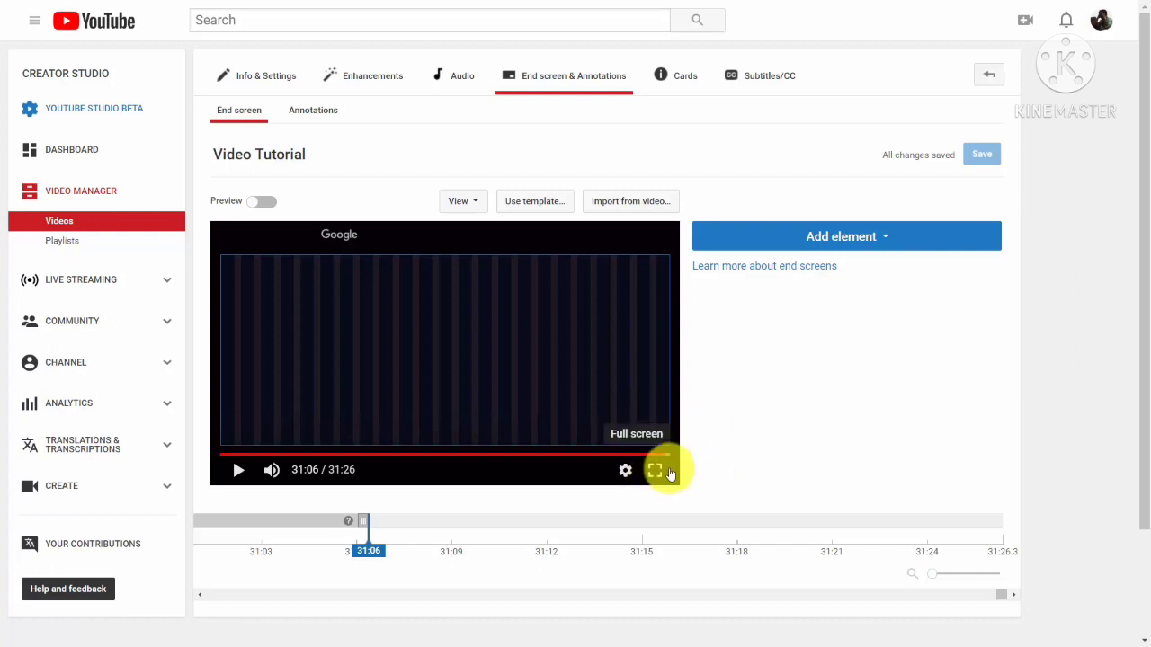
- Add the 3:54 Information Leverage Tutorials Live Stream as an end screen video element in the frame's upper-right corner
{"action": "left_click", "coordinate": [845, 239]}
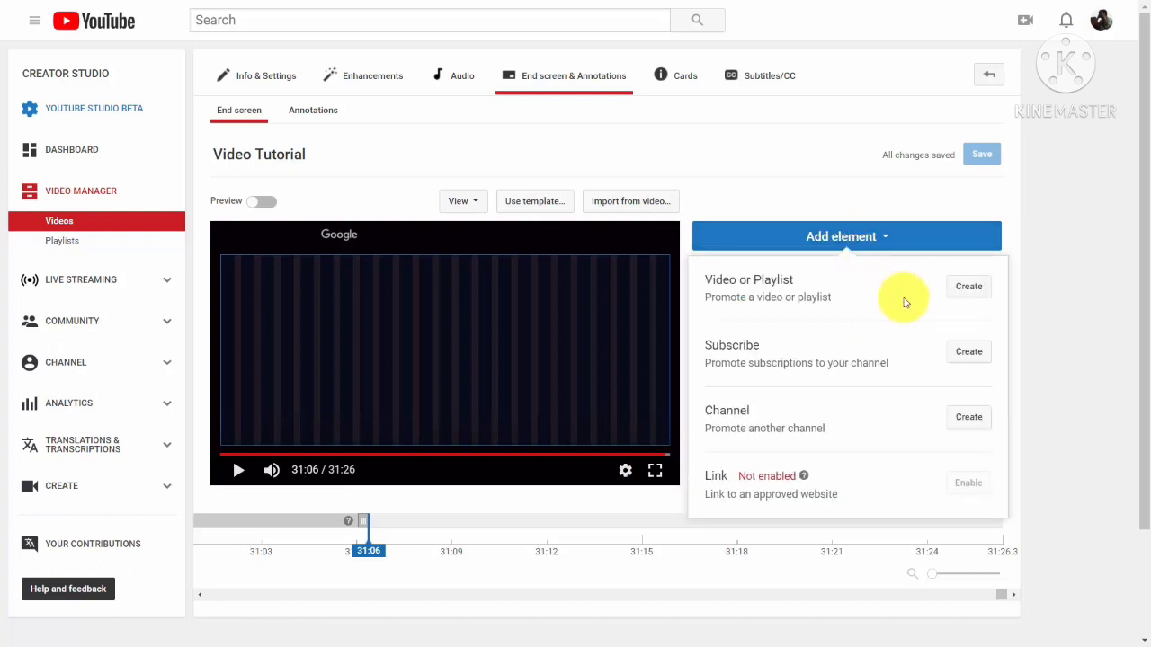
{"action": "left_click", "coordinate": [962, 287]}
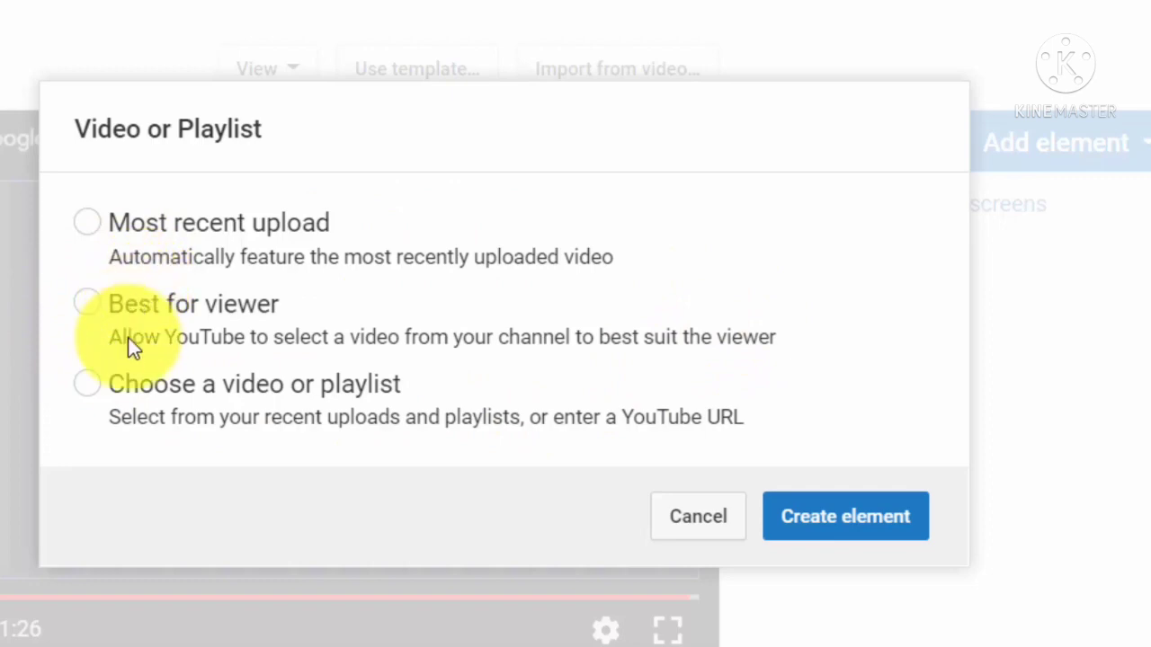
{"action": "left_click", "coordinate": [87, 386]}
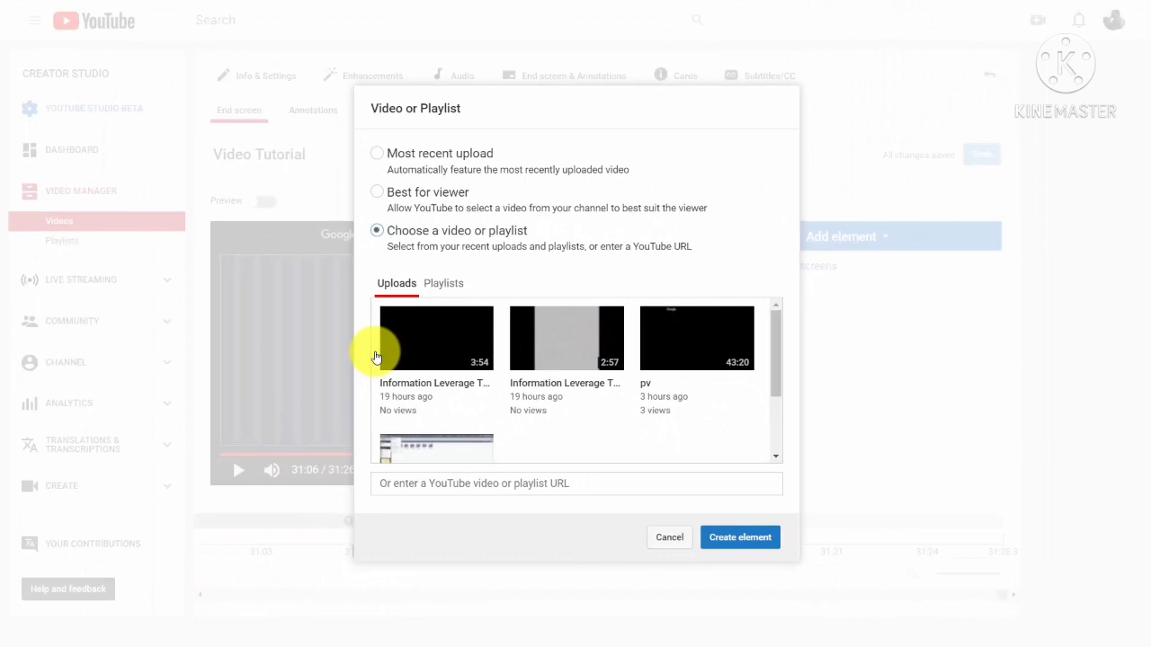
{"action": "left_click", "coordinate": [443, 357]}
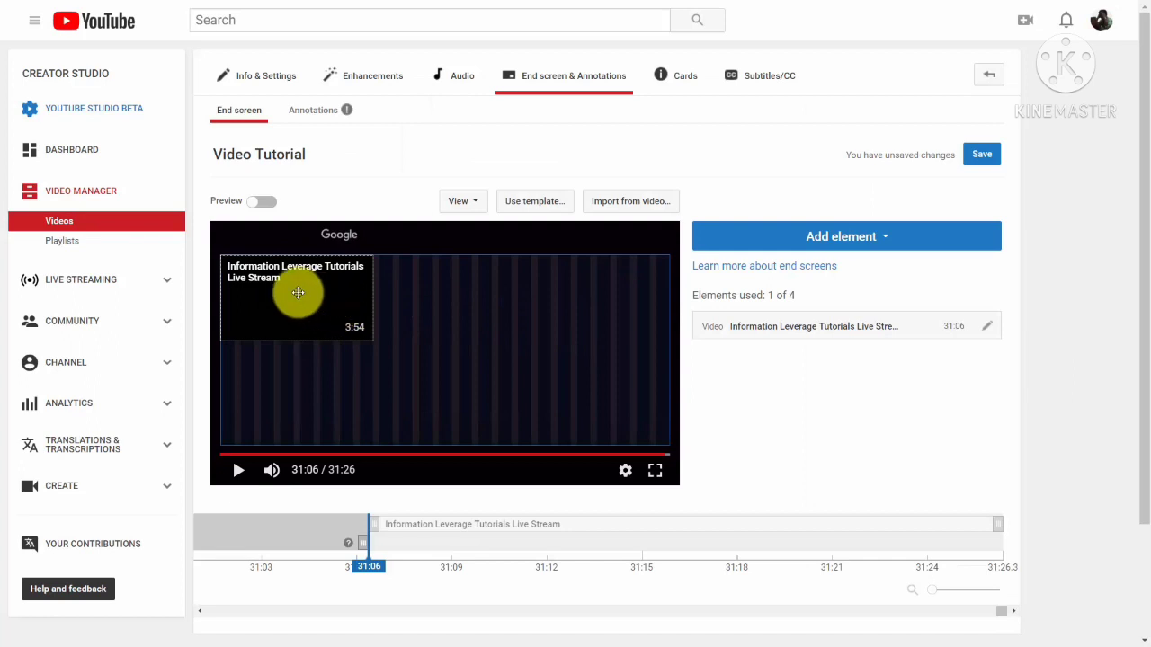
{"action": "left_click_drag", "start_coordinate": [298, 292], "coordinate": [489, 317]}
{"action": "left_click_drag", "start_coordinate": [522, 305], "coordinate": [561, 281]}
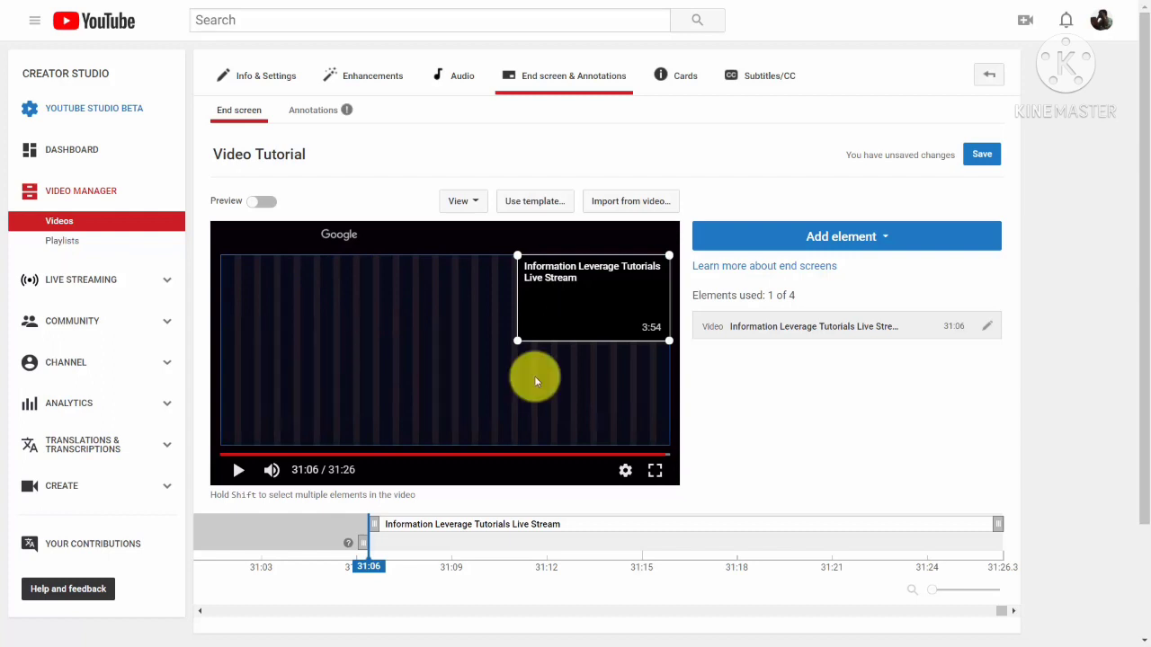
- Replace the current end screen with the 2 Videos template that has two large side-by-side video frames
{"action": "left_click", "coordinate": [535, 202]}
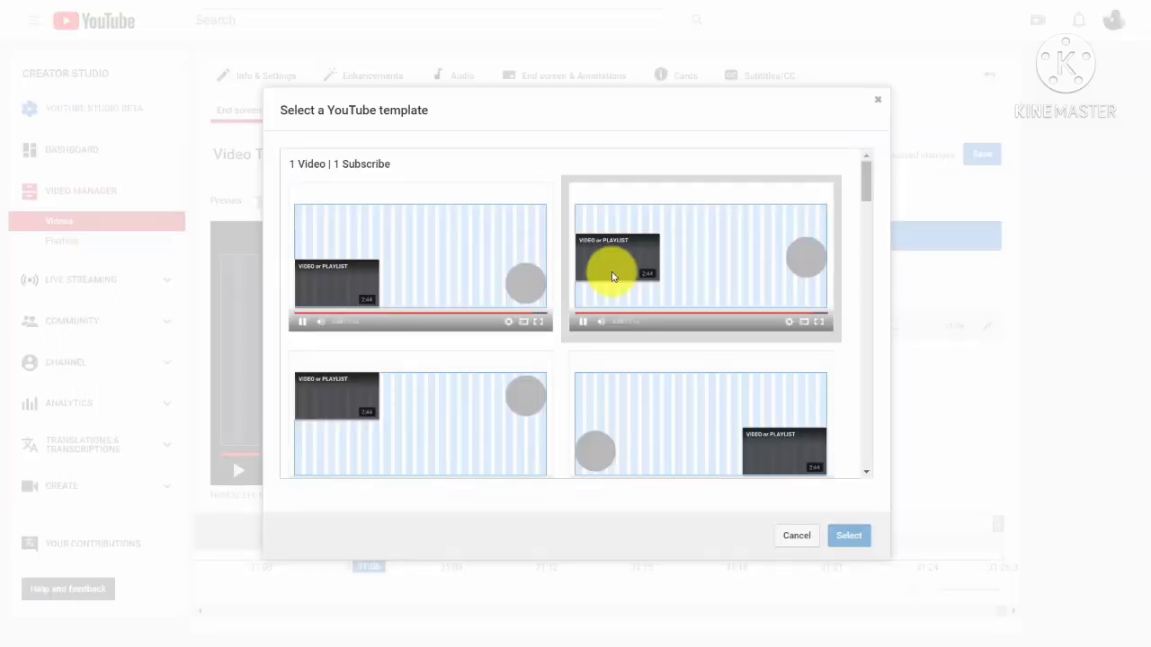
{"action": "scroll", "coordinate": [612, 276], "scroll_direction": "down", "scroll_amount": 10}
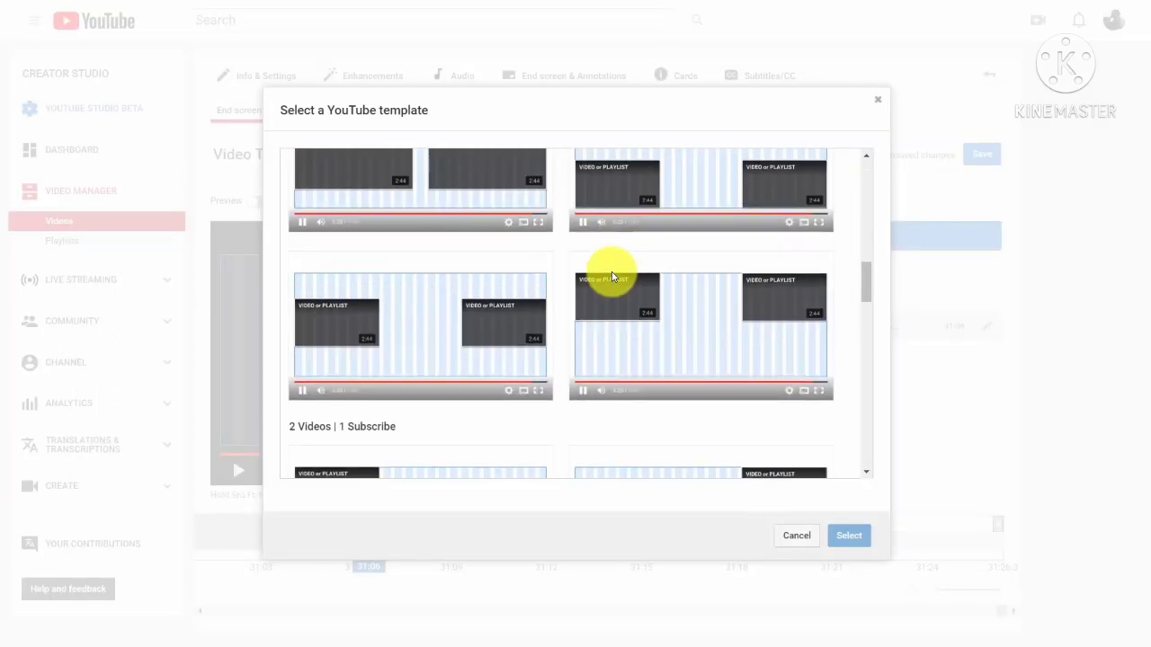
{"action": "scroll", "coordinate": [612, 276], "scroll_direction": "up", "scroll_amount": 3}
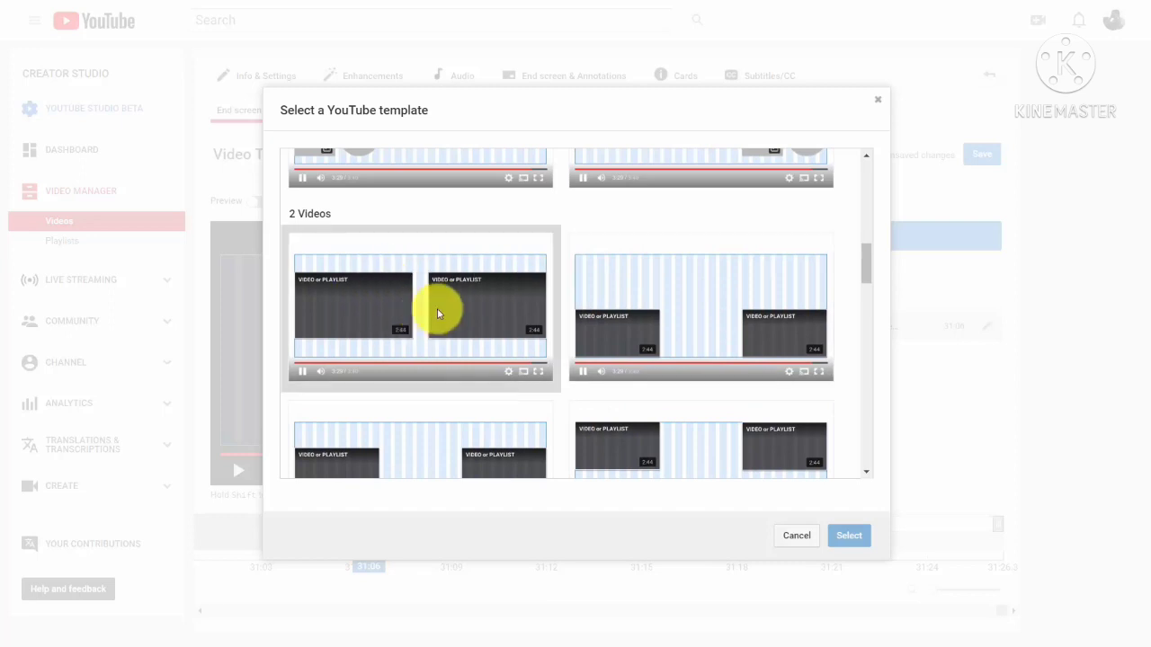
{"action": "left_click", "coordinate": [388, 312]}
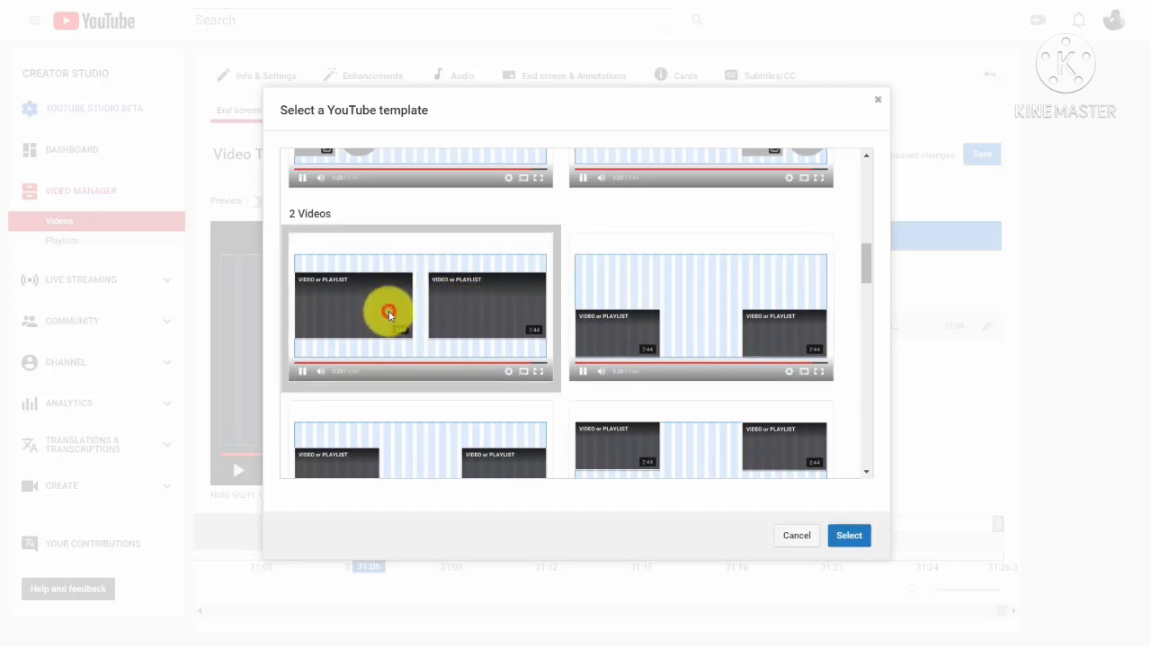
{"action": "left_click", "coordinate": [837, 537]}
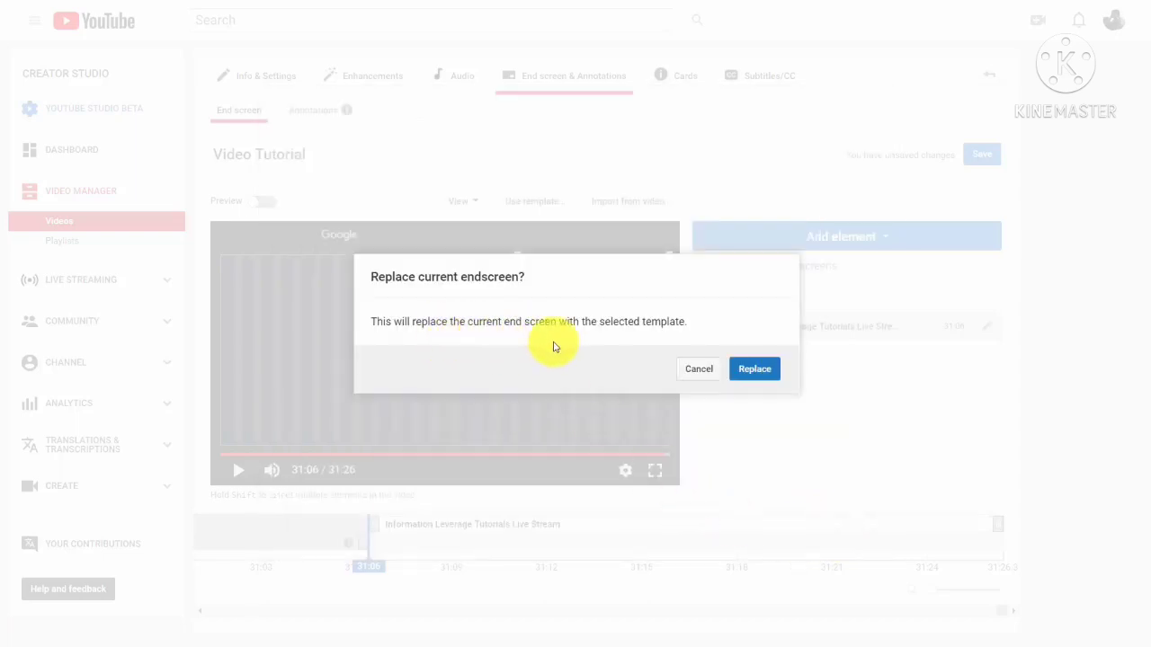
{"action": "left_click", "coordinate": [756, 376]}
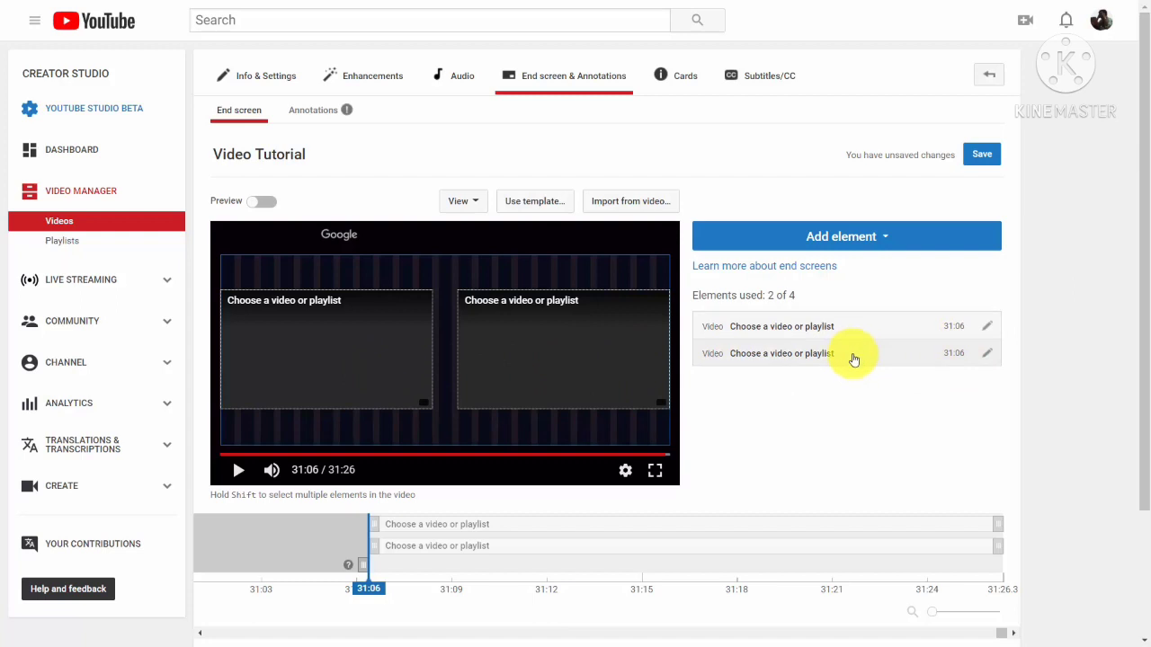
- Assign the 3:54 Information Leverage Tutorials Live Stream upload to the template's left-hand video element
{"action": "left_click", "coordinate": [987, 328]}
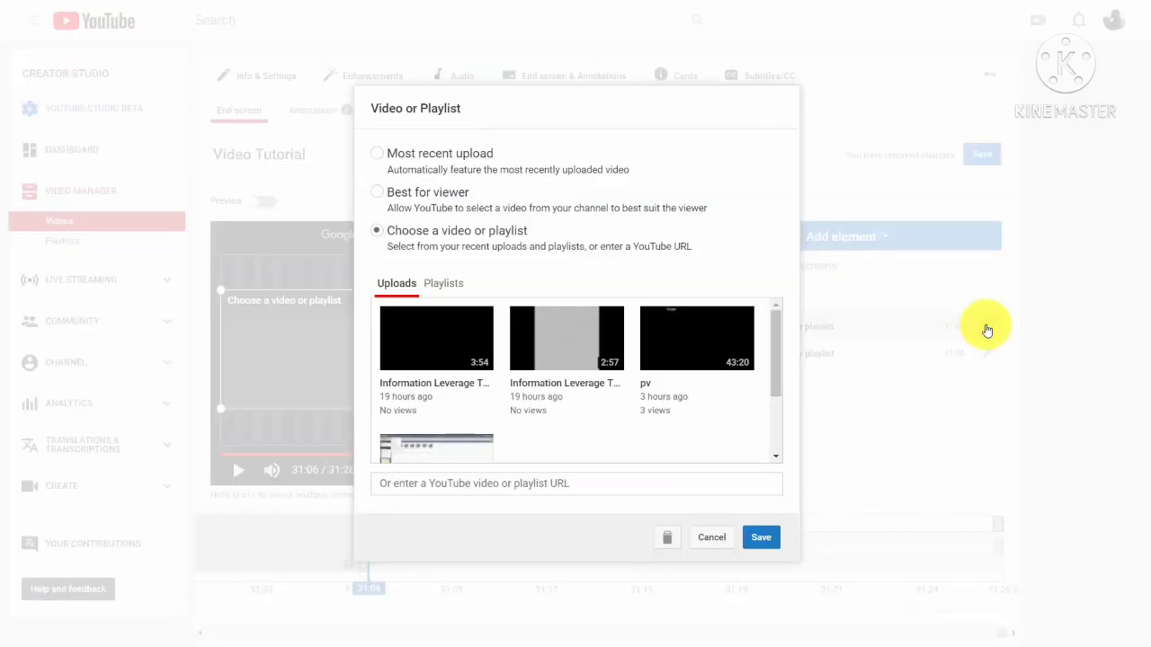
{"action": "left_click", "coordinate": [460, 343]}
{"action": "left_click", "coordinate": [766, 542]}
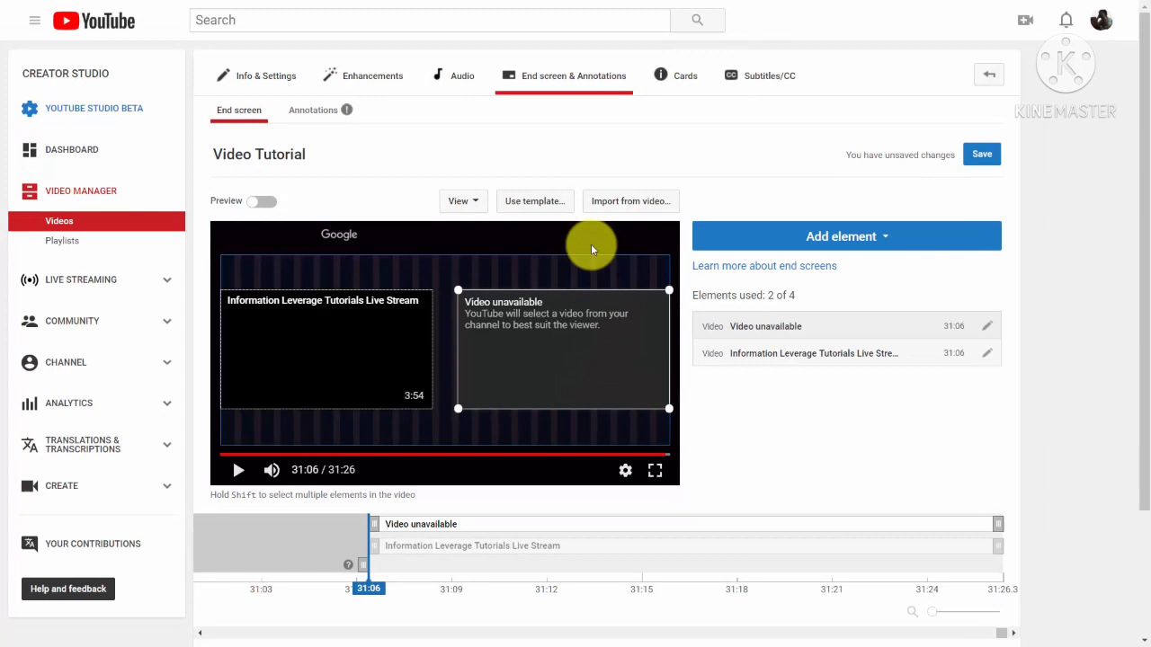
- Replace the current end screen with the 4 Videos template
{"action": "left_click", "coordinate": [539, 200]}
{"action": "left_click_drag", "start_coordinate": [872, 189], "coordinate": [866, 452]}
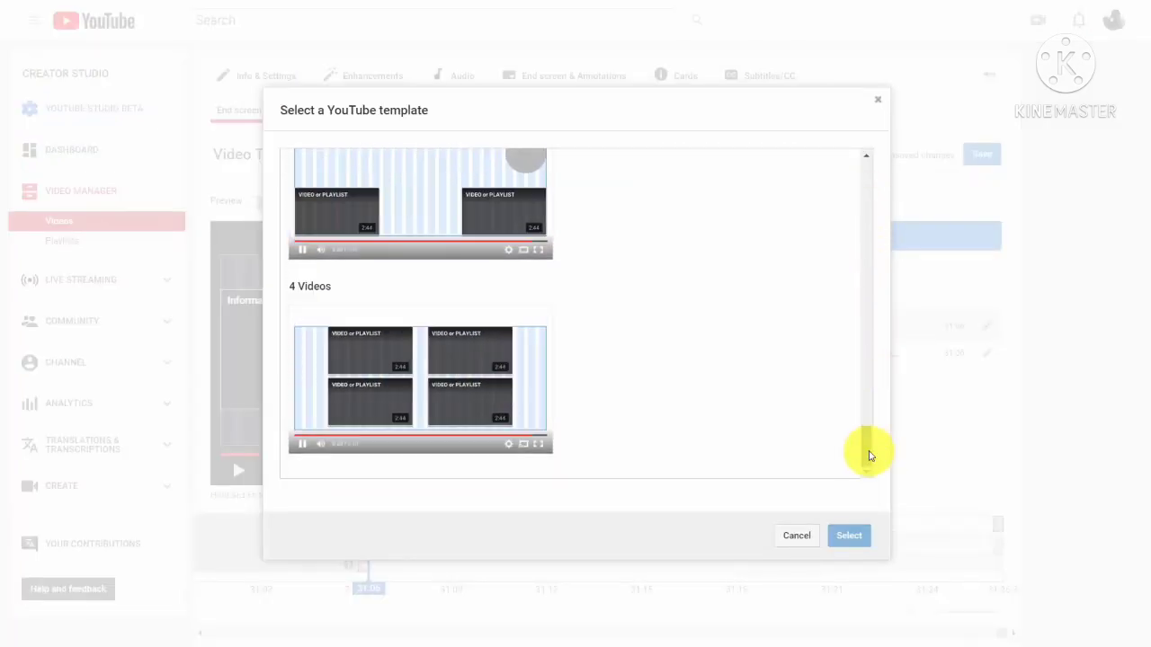
{"action": "left_click", "coordinate": [388, 369]}
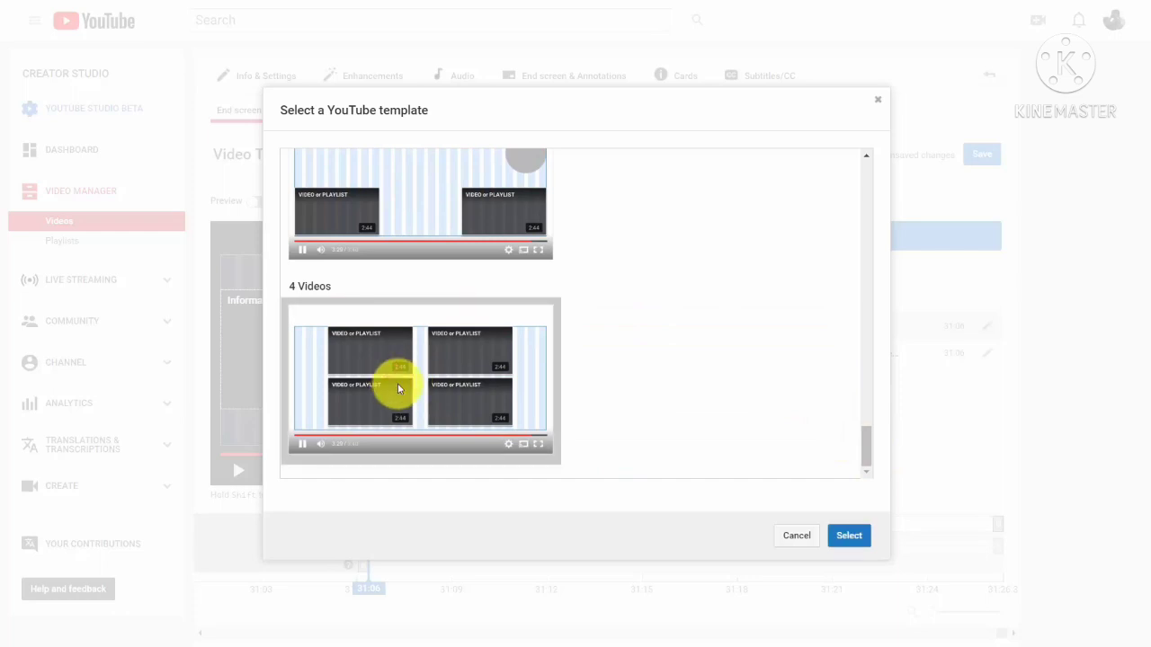
{"action": "left_click", "coordinate": [836, 540]}
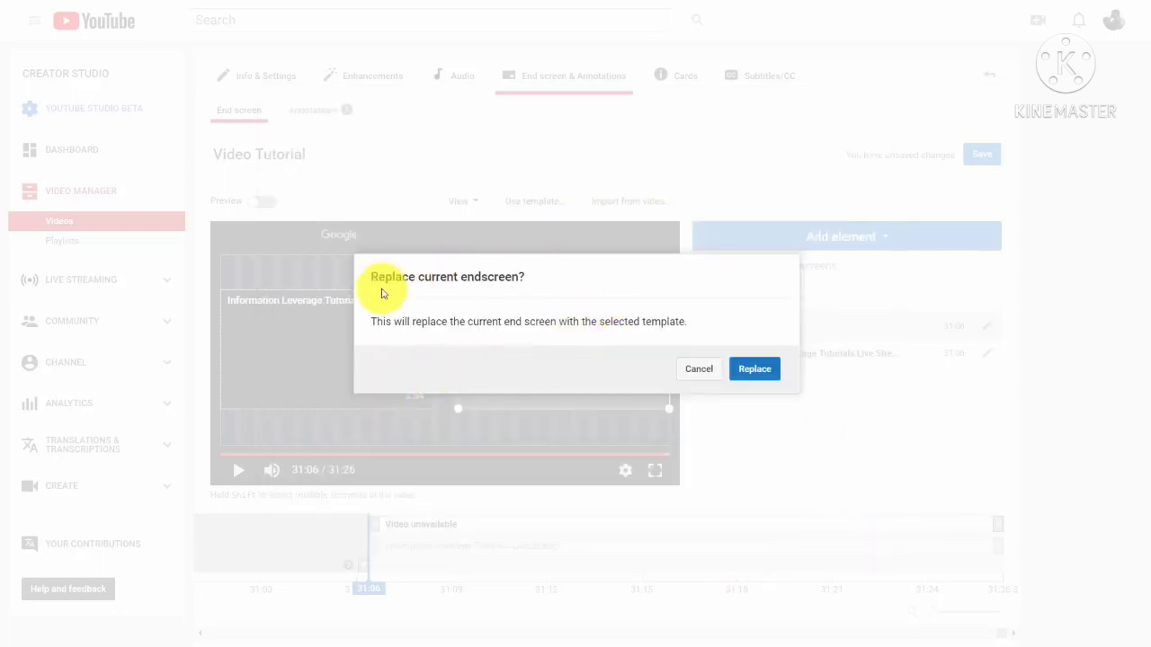
{"action": "left_click", "coordinate": [753, 368]}
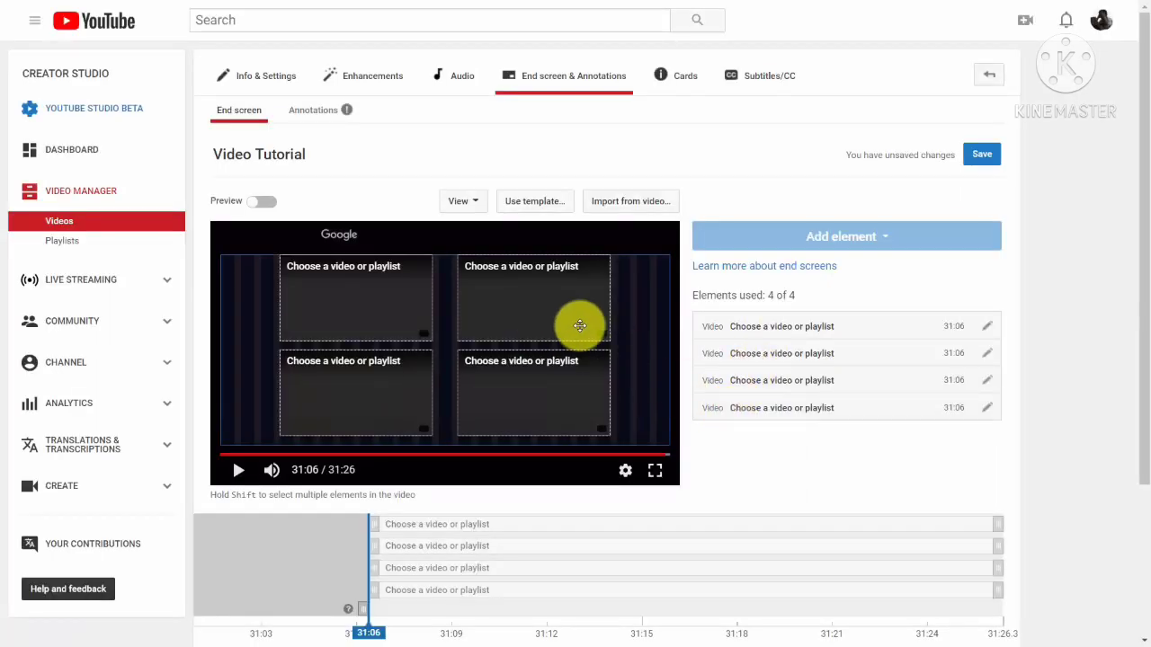
- Assign the 3:54 Information Leverage Tutorials Live Stream upload to the upper-left video element of the four-video end screen
{"action": "left_click", "coordinate": [814, 330]}
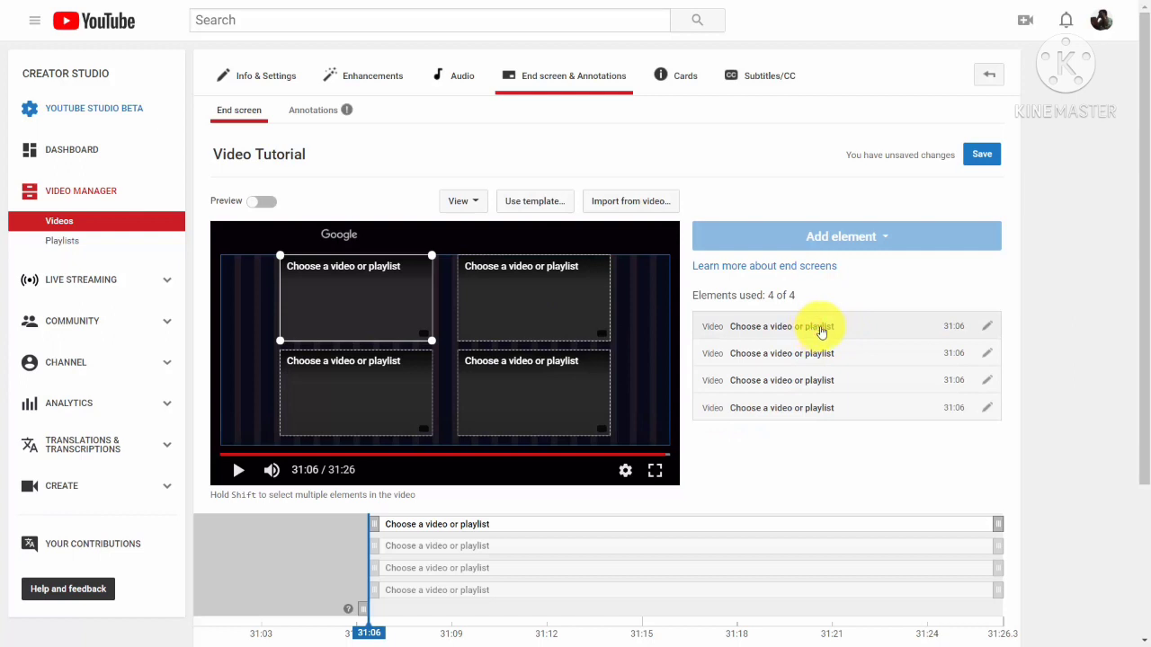
{"action": "left_click", "coordinate": [985, 326]}
{"action": "left_click", "coordinate": [486, 348]}
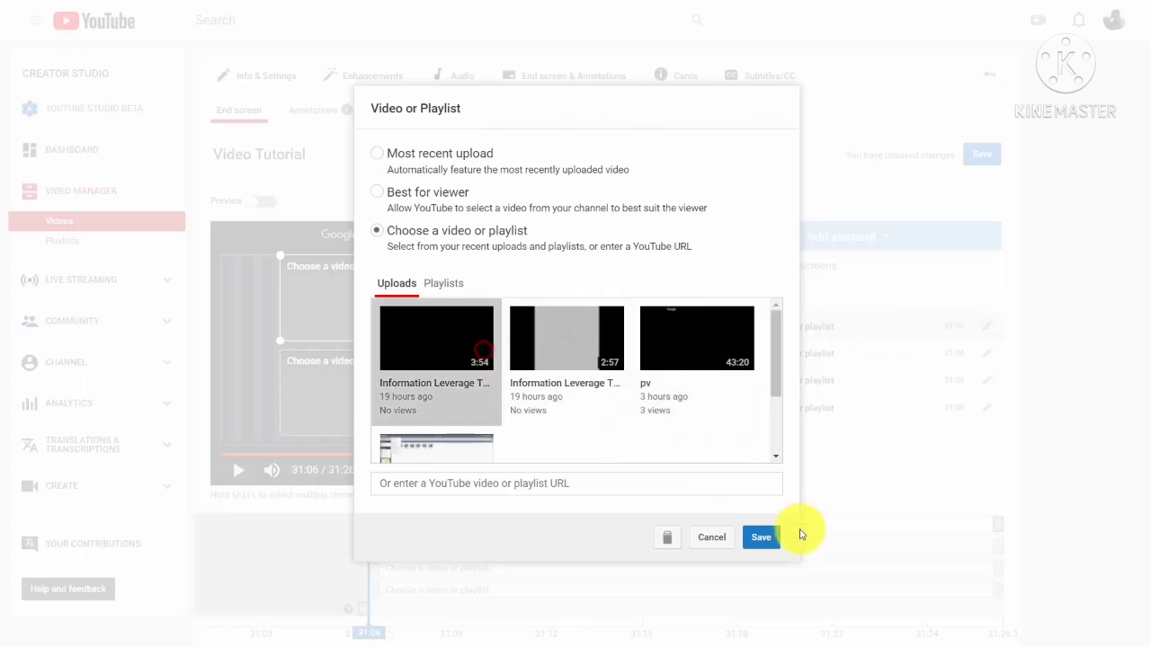
{"action": "left_click", "coordinate": [763, 537]}
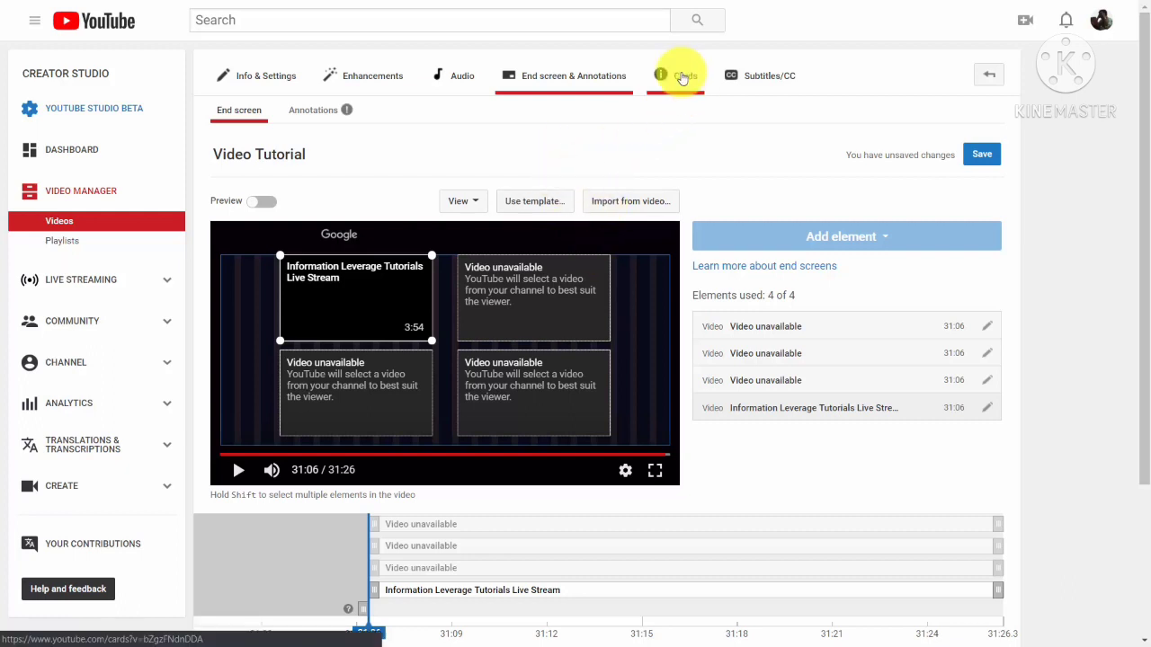
- Open the Cards editor for the Video Tutorial video, discarding the unsaved end screen changes, and pause playback
{"action": "left_click", "coordinate": [682, 77]}
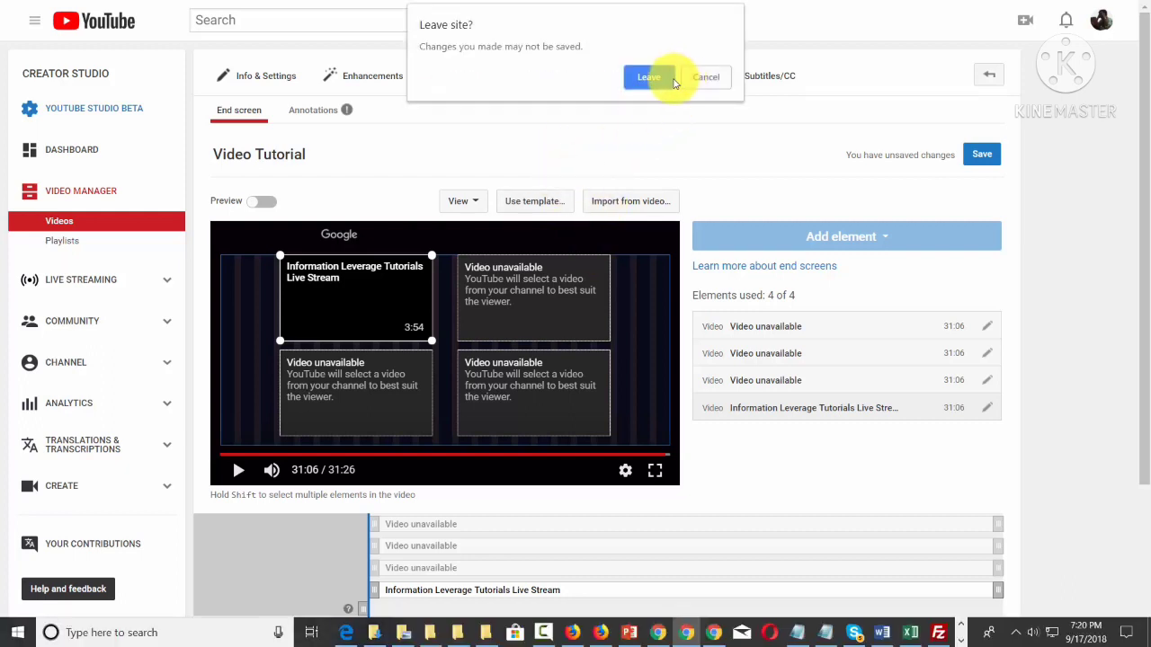
{"action": "left_click", "coordinate": [673, 80]}
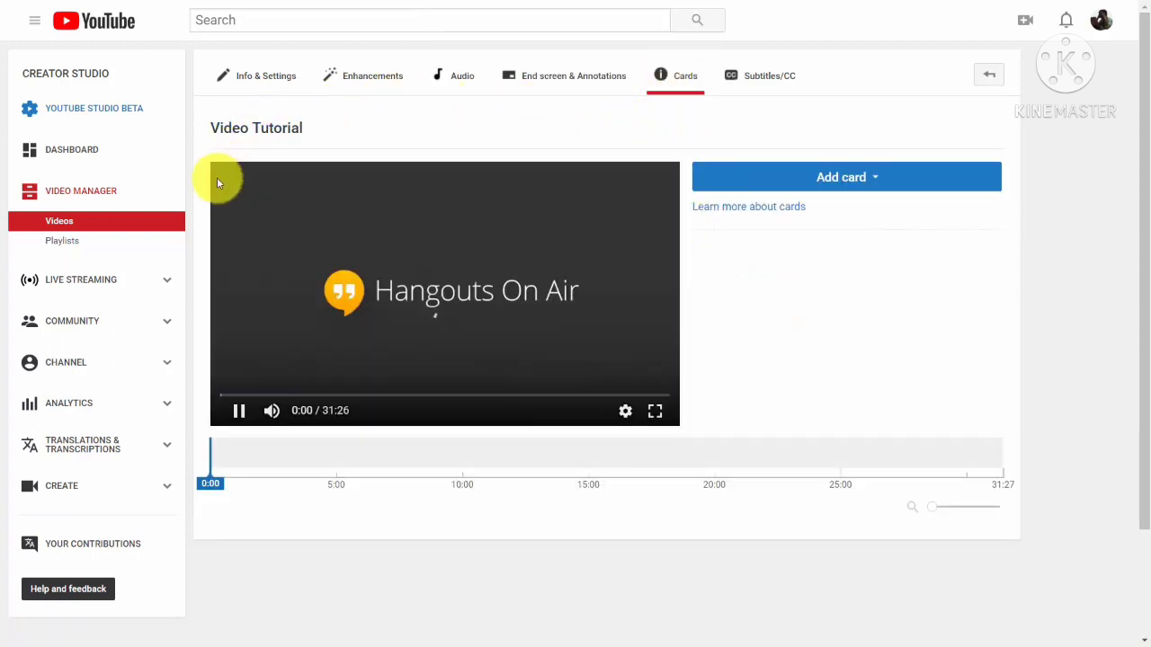
{"action": "left_click", "coordinate": [239, 411]}
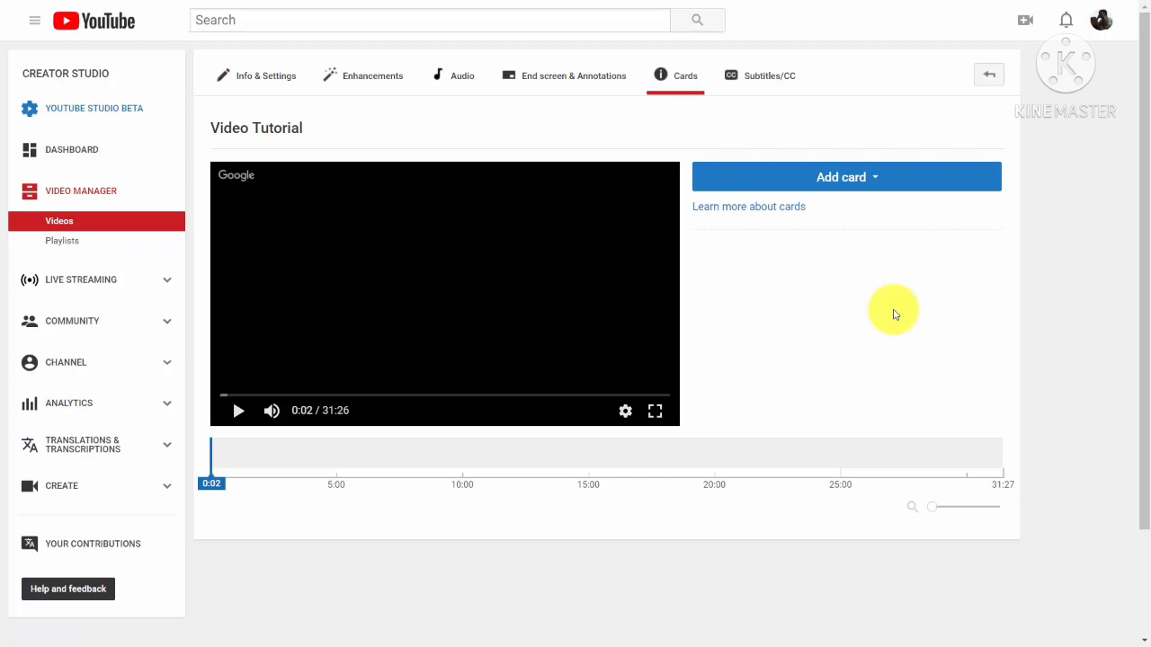
- Start a Video or Playlist card at 11:48 that links to the 3:54 Information Leverage Tutorials Live Stream upload
{"action": "left_click", "coordinate": [231, 395]}
{"action": "left_click_drag", "start_coordinate": [231, 399], "coordinate": [391, 400]}
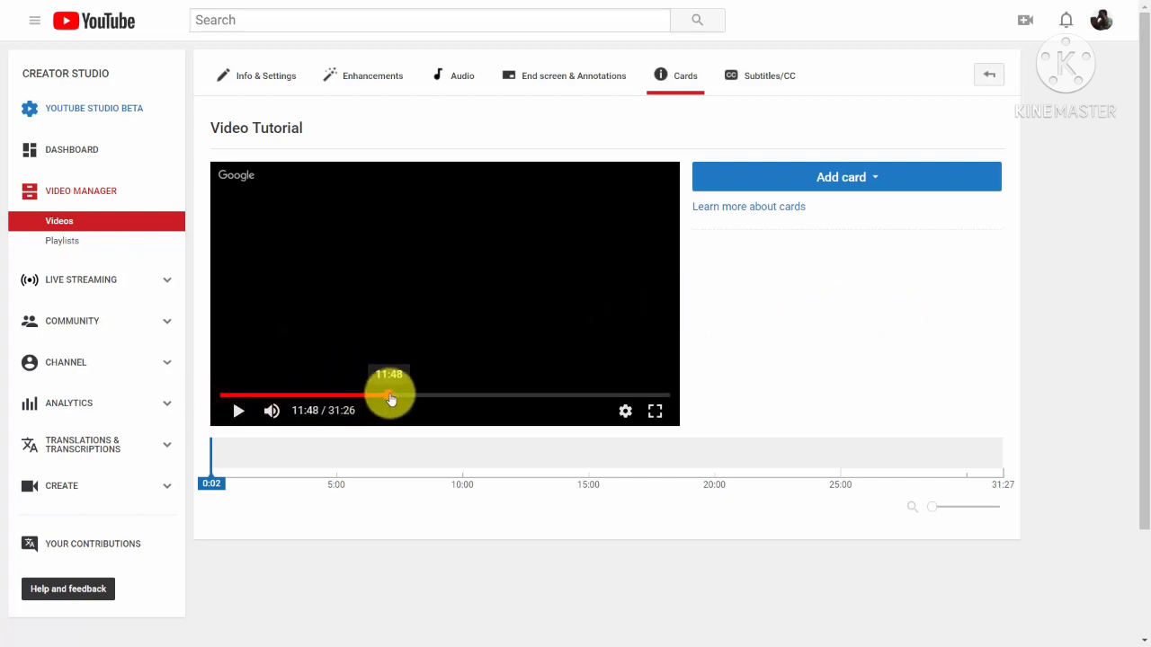
{"action": "left_click", "coordinate": [865, 180]}
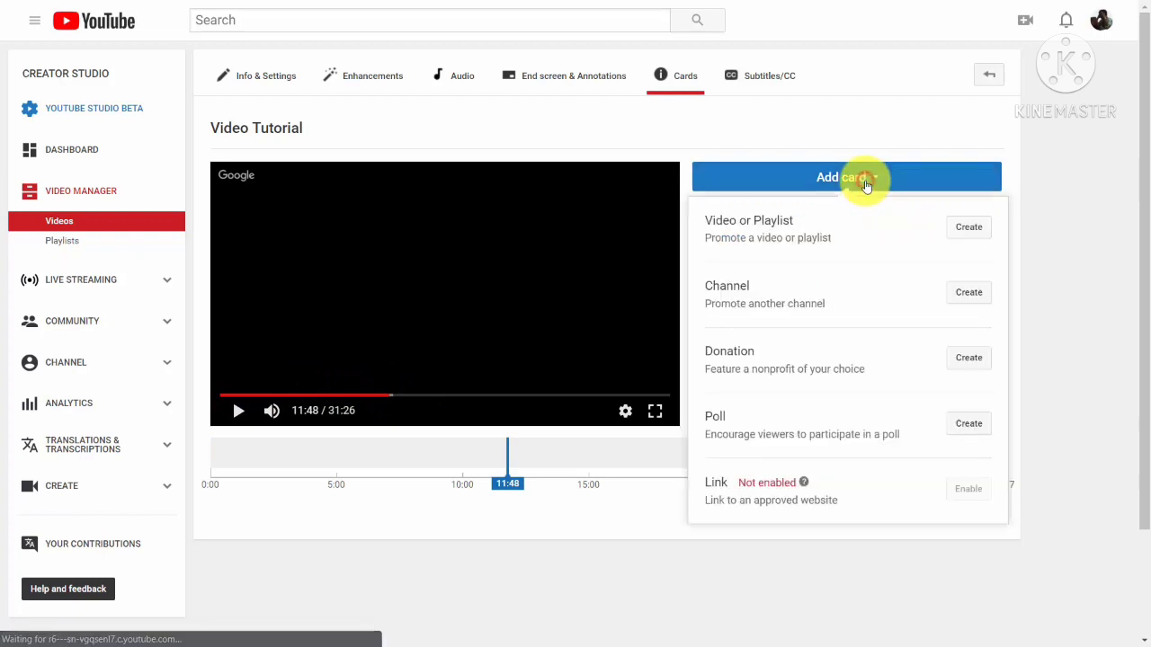
{"action": "left_click", "coordinate": [959, 231]}
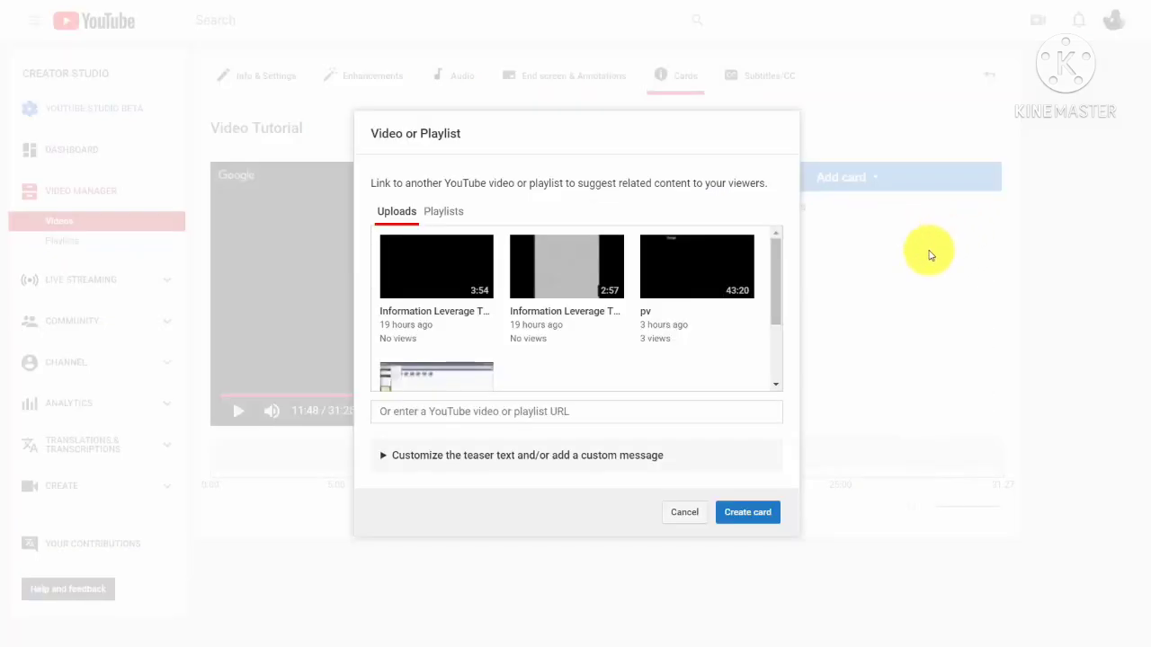
{"action": "left_click", "coordinate": [416, 281]}
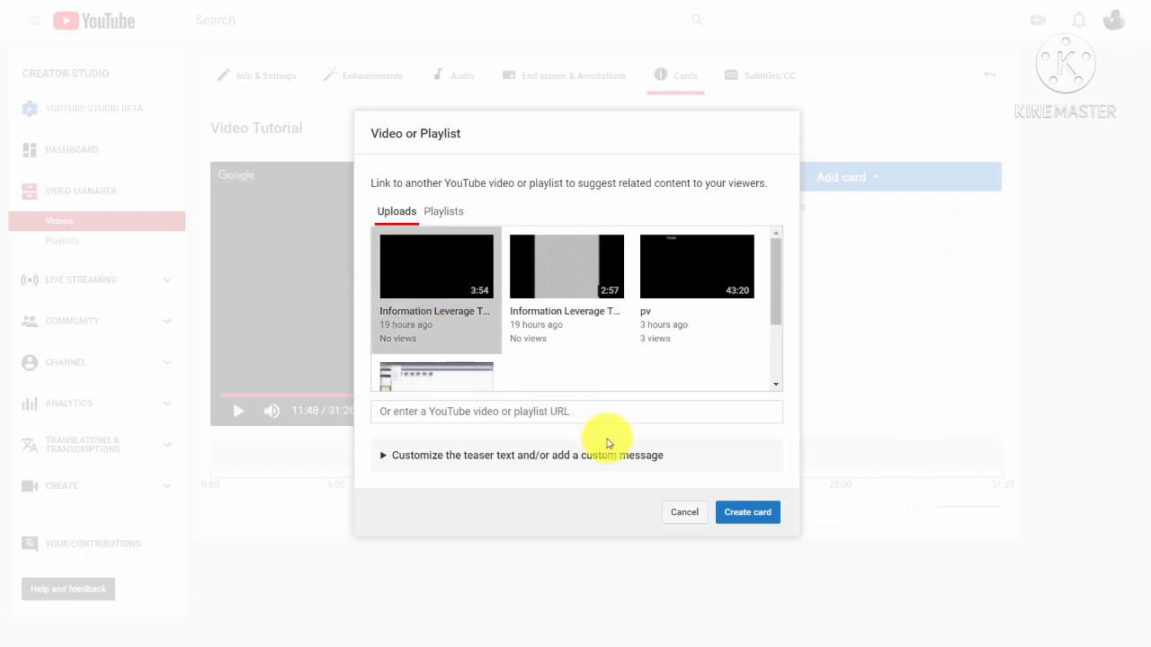
- Create the card with custom message "Click and See Our Live Session" and teaser text "Our Session on Tutorials", and check it in the player
{"action": "left_click", "coordinate": [437, 455]}
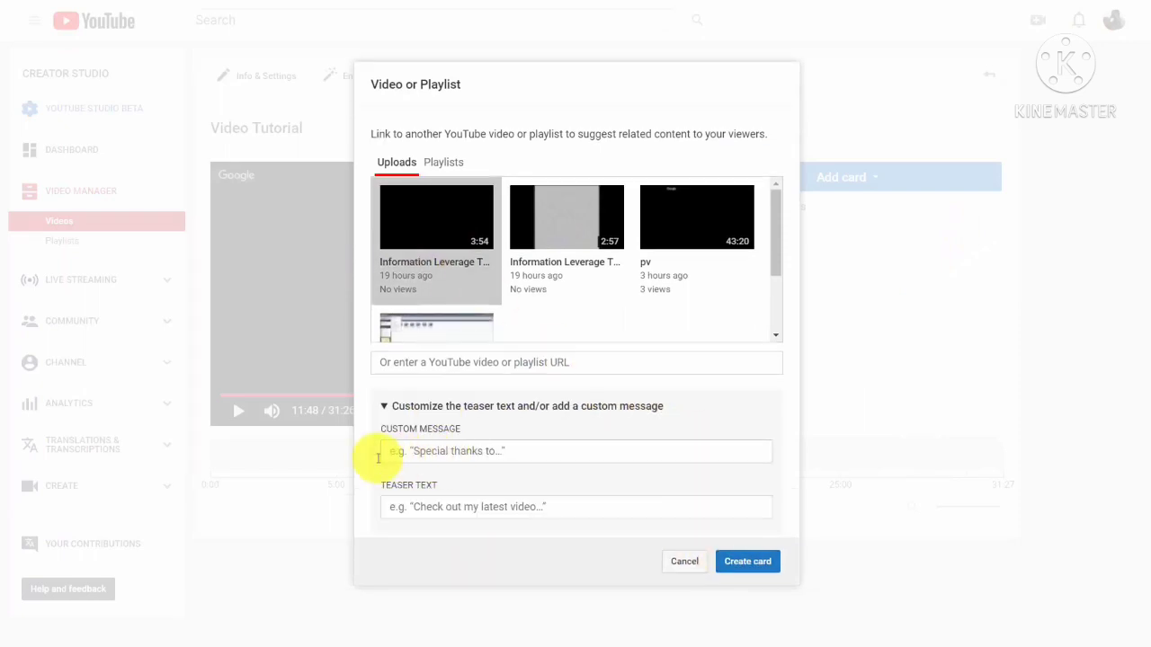
{"action": "left_click", "coordinate": [460, 454]}
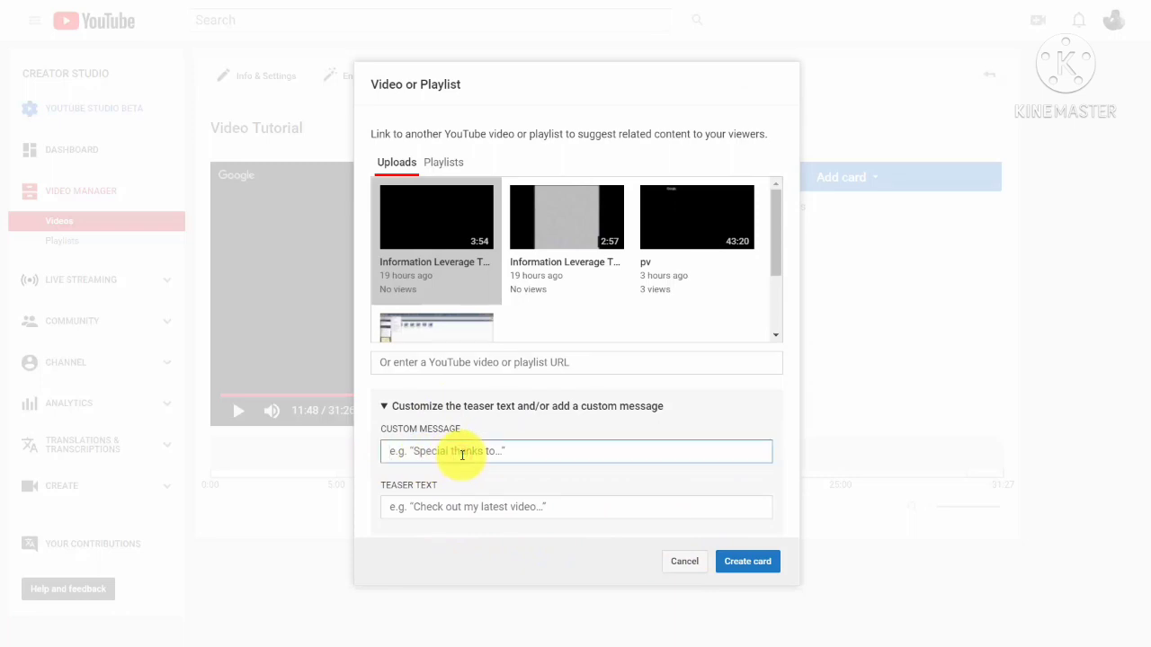
{"action": "type", "text": "Click and See Our Live Session"}
{"action": "left_click", "coordinate": [467, 506]}
{"action": "type", "text": "Our Session on Tutorials"}
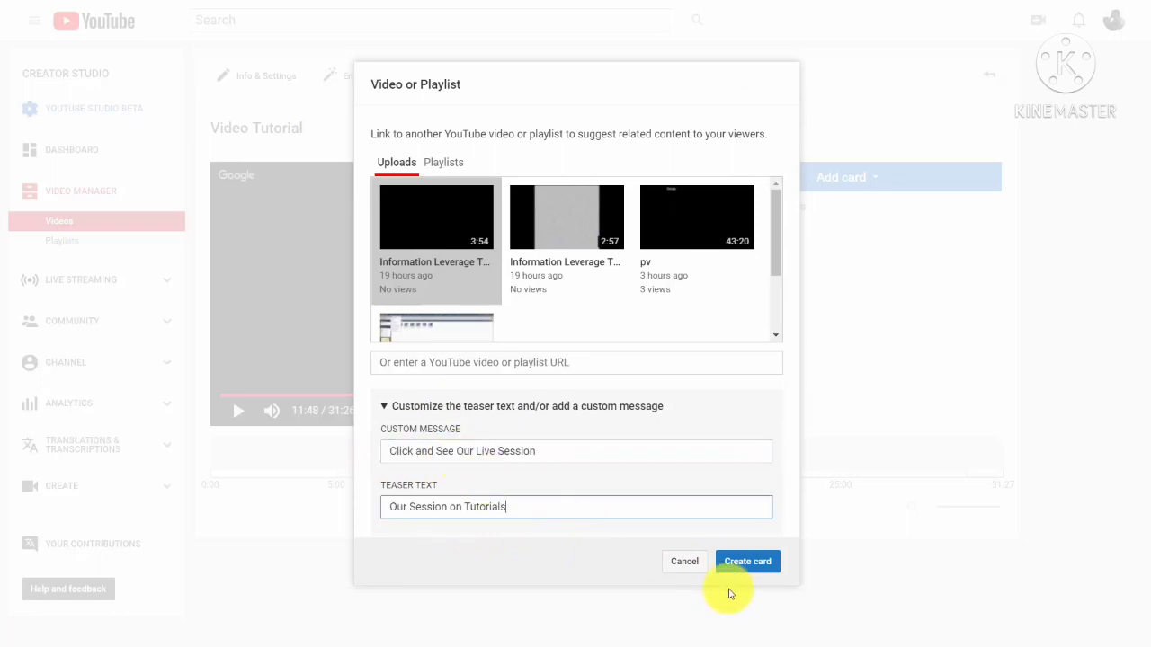
{"action": "left_click", "coordinate": [737, 566]}
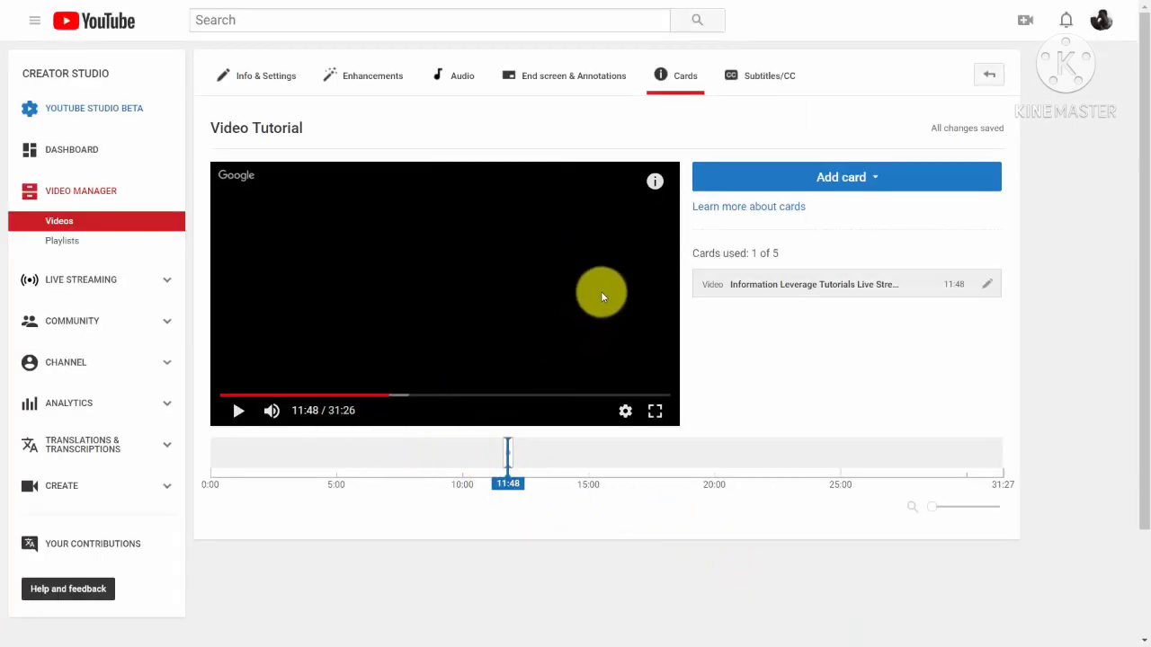
{"action": "mouse_move", "coordinate": [666, 188]}
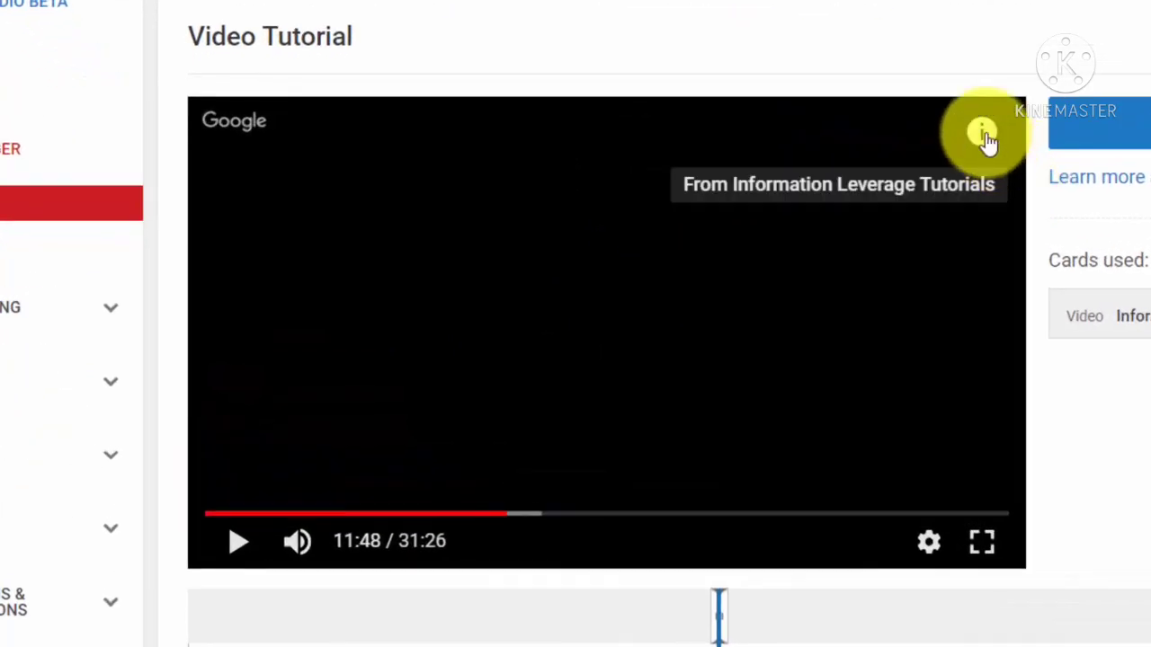
{"action": "left_click", "coordinate": [984, 134]}
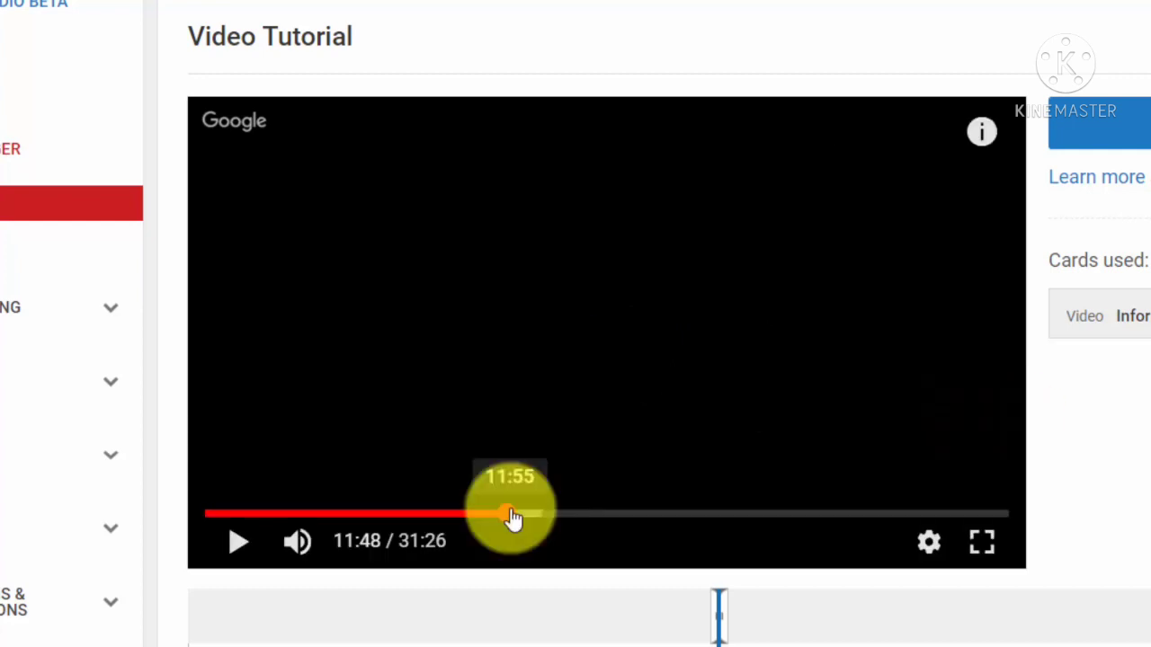
- Start a second Video or Playlist card at 18:39 that links to the 43:20 pv video
{"action": "left_click_drag", "start_coordinate": [513, 519], "coordinate": [689, 538]}
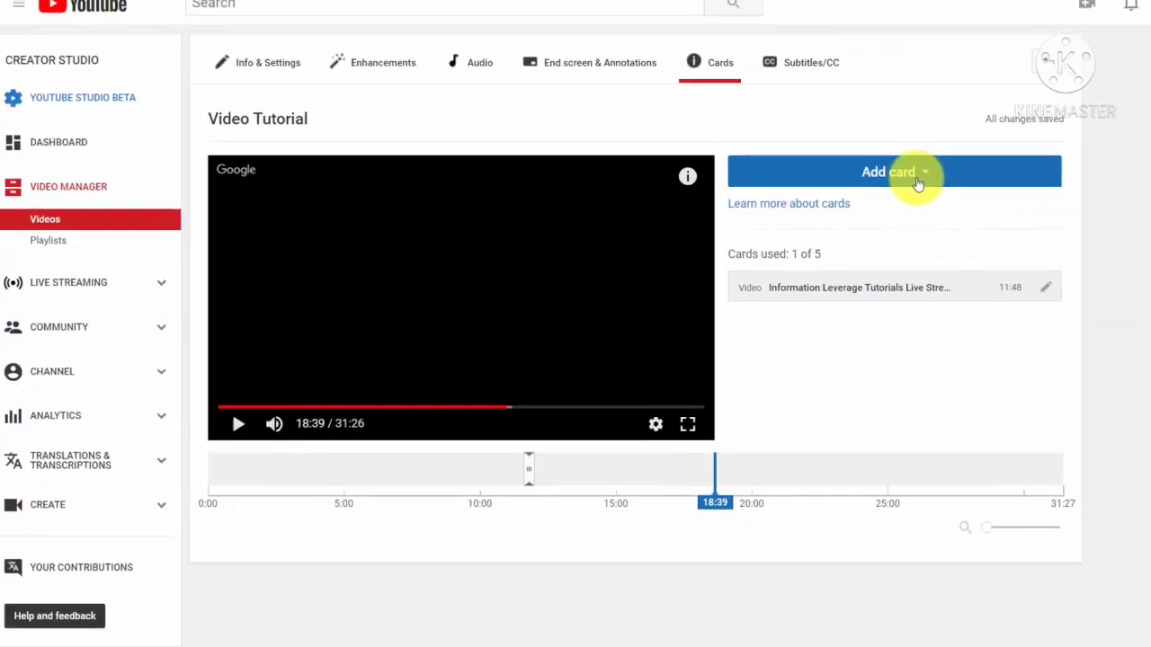
{"action": "left_click", "coordinate": [867, 186]}
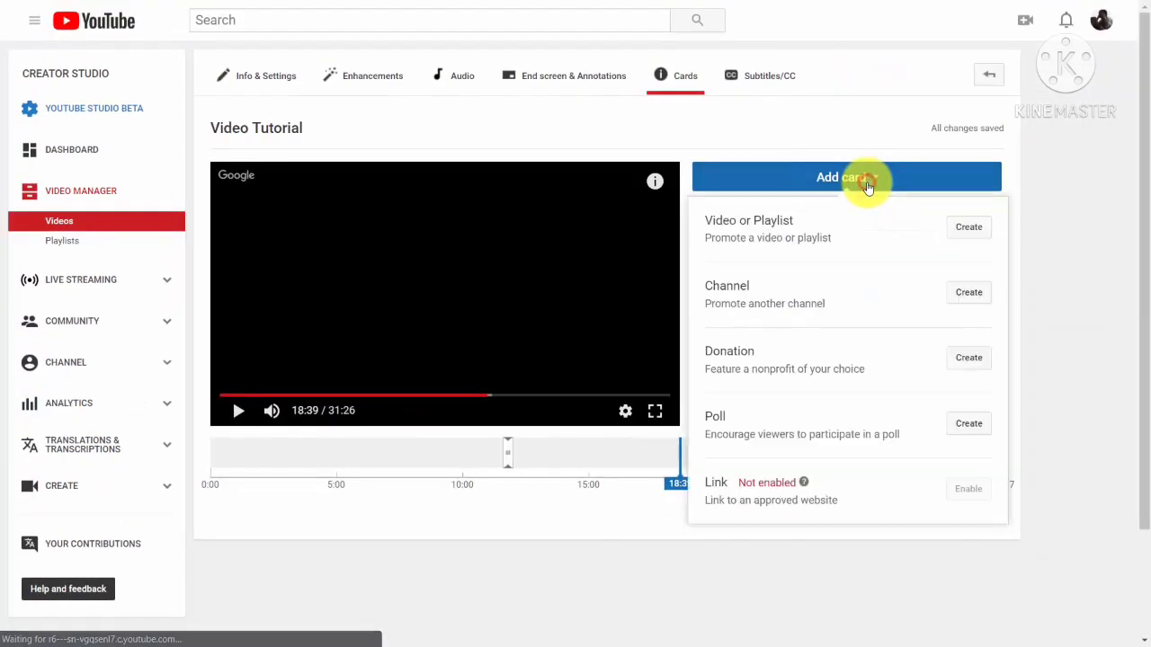
{"action": "left_click", "coordinate": [964, 230]}
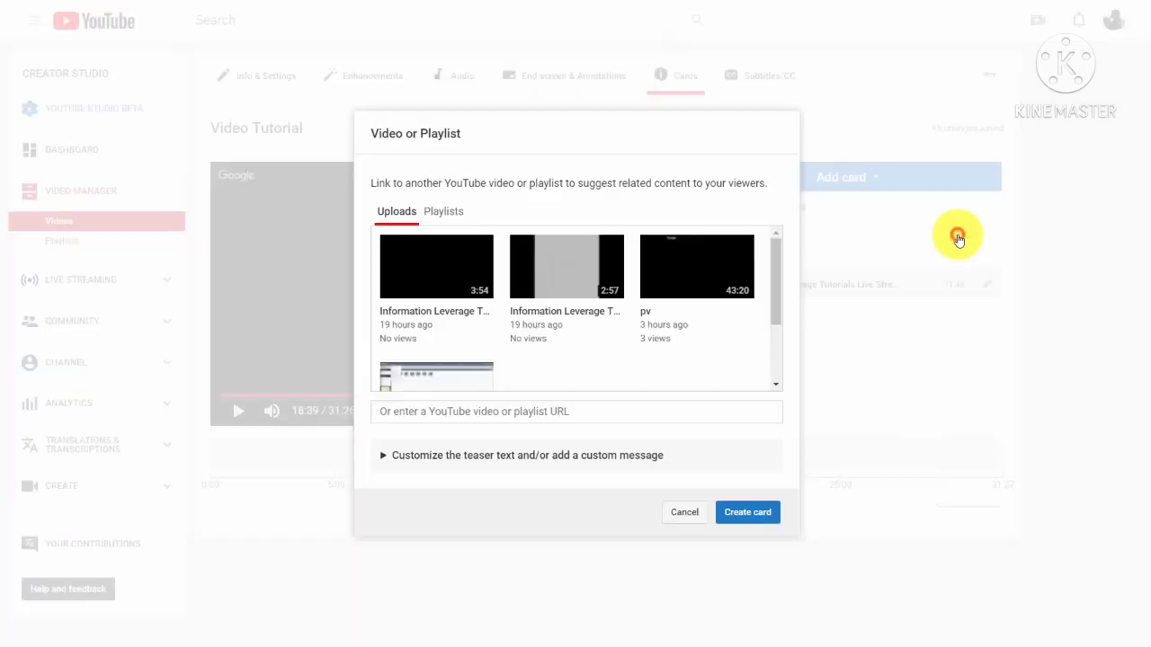
{"action": "left_click", "coordinate": [679, 278]}
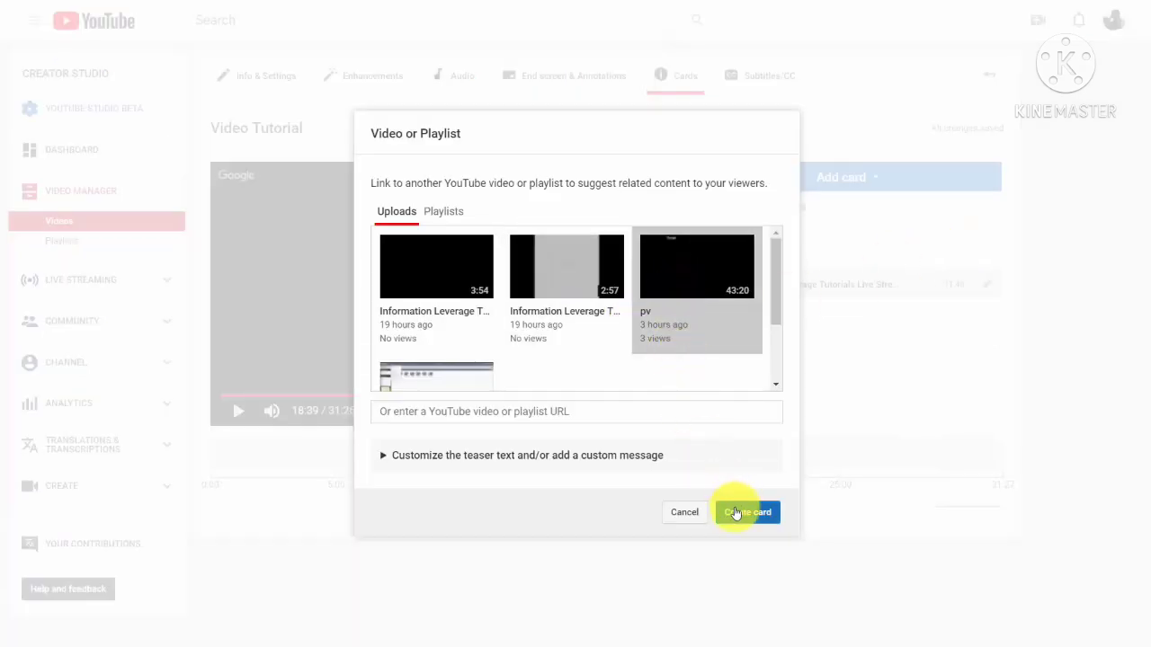
- Create the pv card with custom message "Click To Get Videos" and teaser text "Watch Our Videos"
{"action": "left_click", "coordinate": [392, 458]}
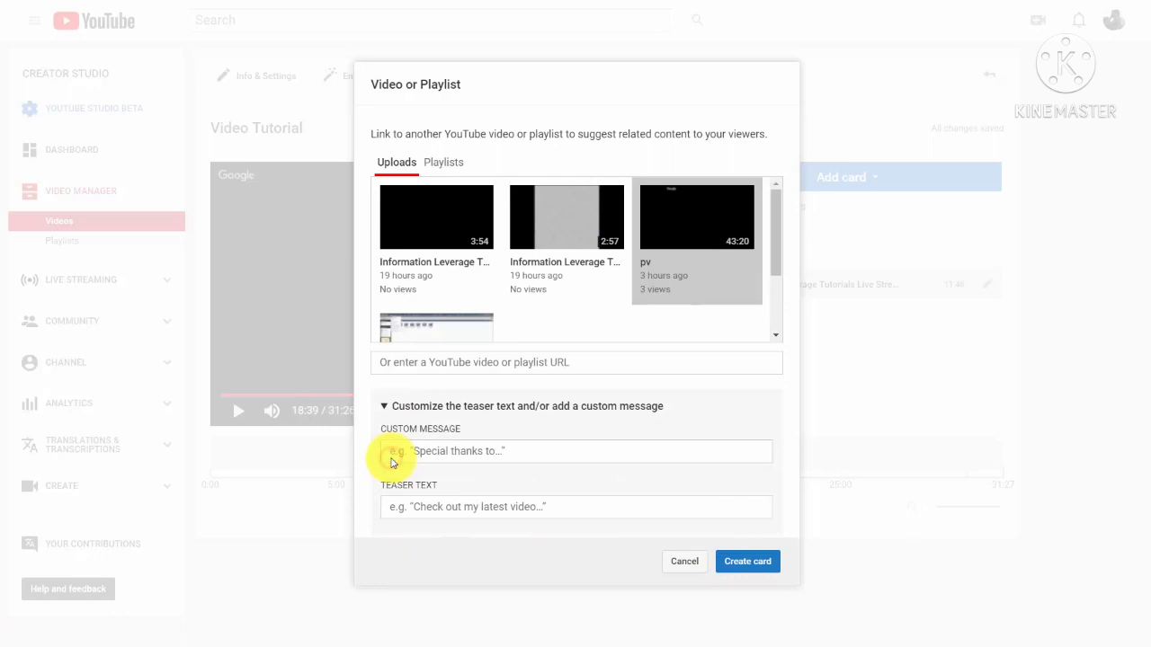
{"action": "left_click", "coordinate": [392, 462]}
{"action": "type", "text": "Click To Get Videos"}
{"action": "left_click", "coordinate": [406, 503]}
{"action": "type", "text": "Watch Our Videos"}
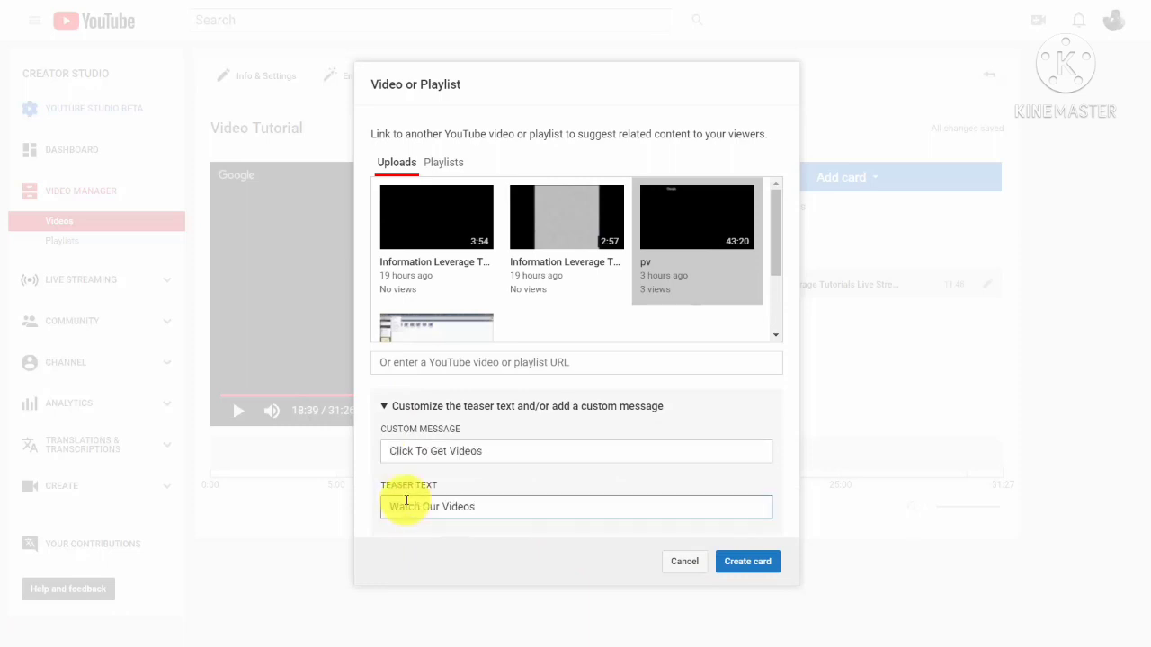
{"action": "left_click", "coordinate": [733, 564]}
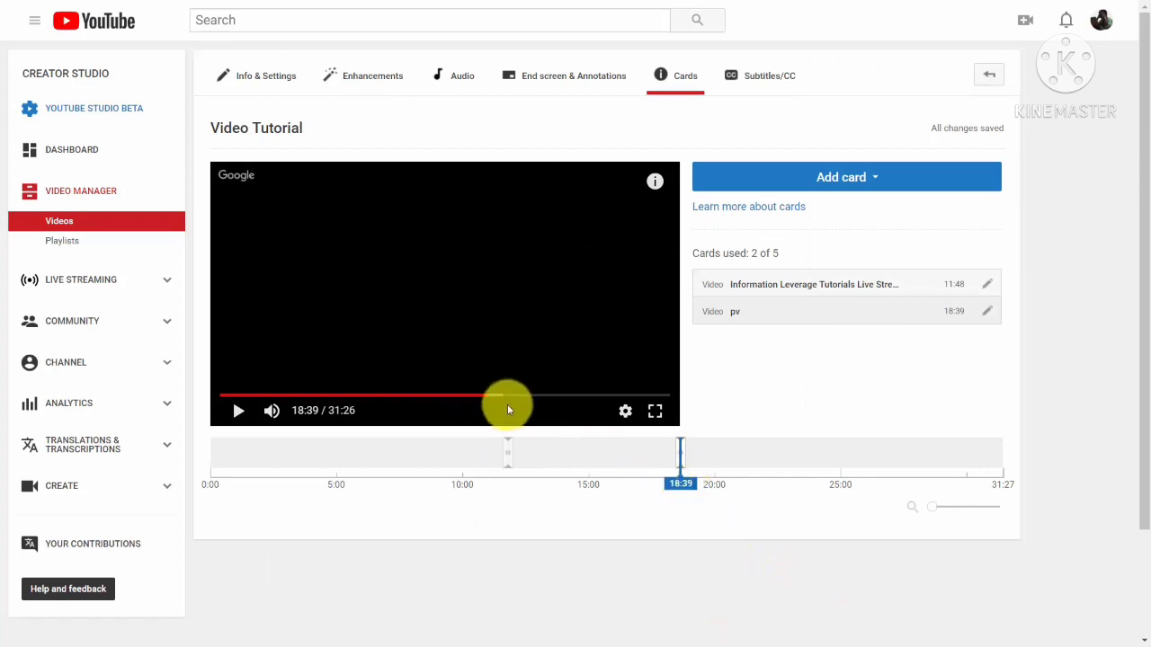
- Check both video cards in the player's card list and look at the options for adding another card
{"action": "mouse_move", "coordinate": [652, 189]}
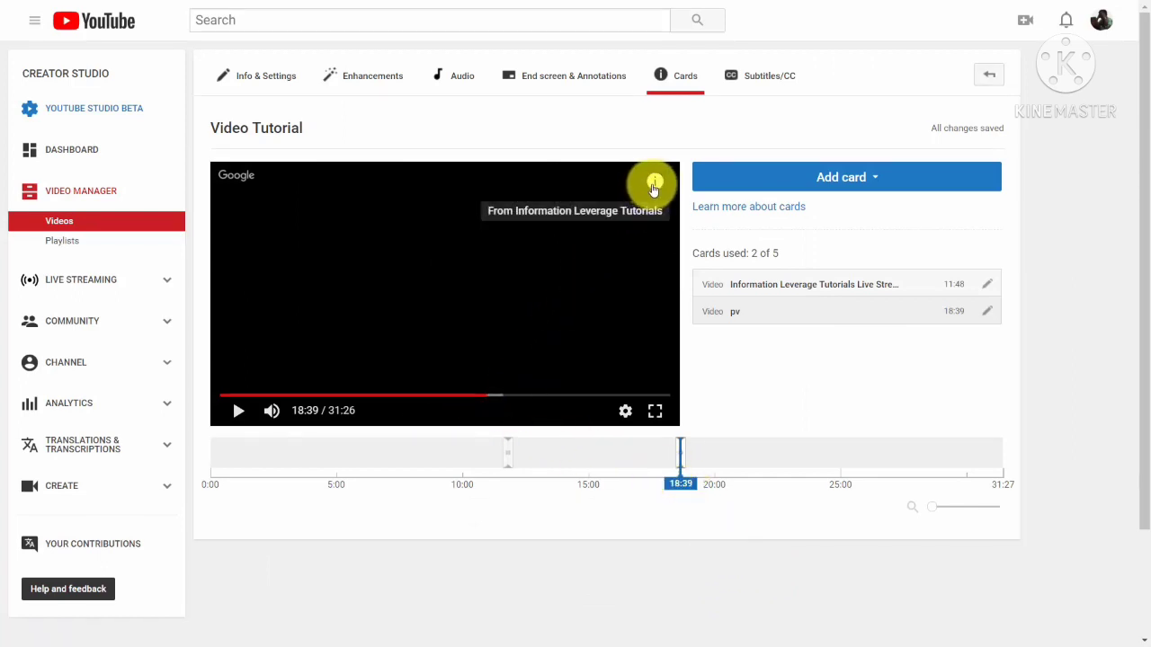
{"action": "left_click", "coordinate": [654, 186]}
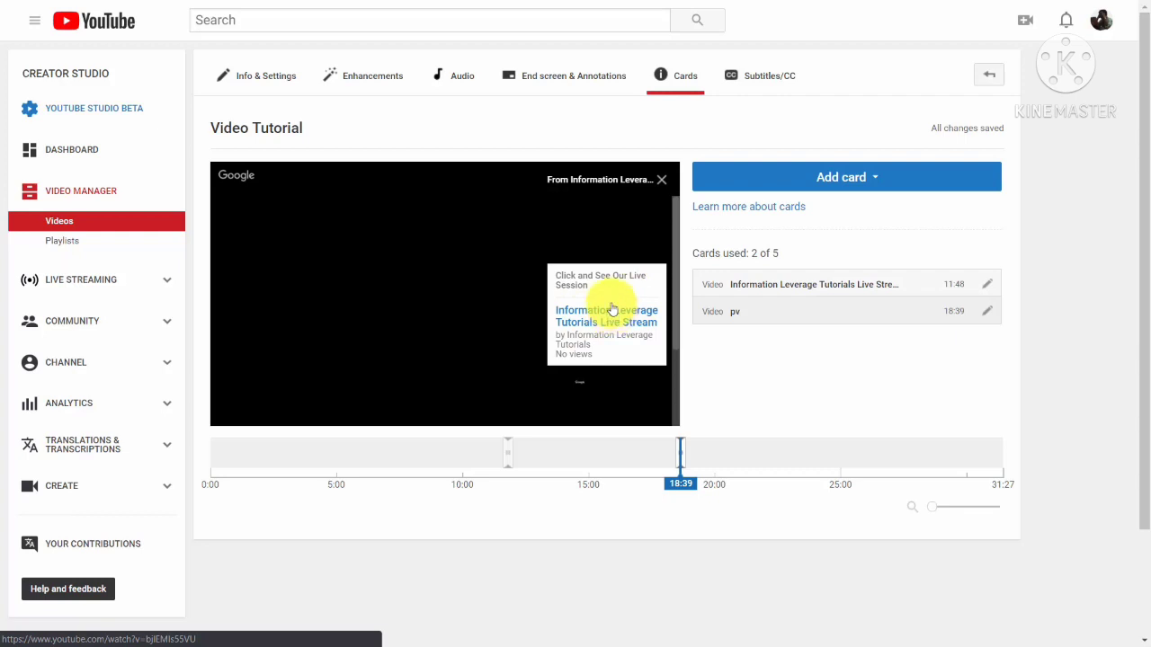
{"action": "left_click", "coordinate": [835, 180]}
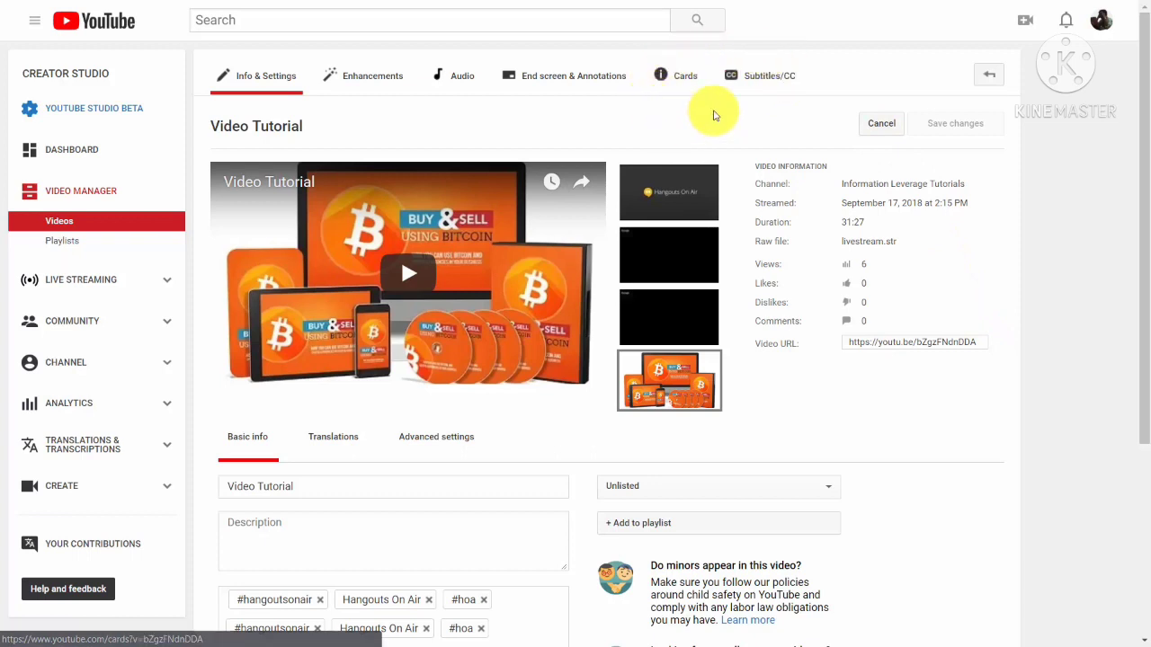
- Start adding English subtitles to the Video Tutorial recording with the Transcribe and auto-sync method
{"action": "left_click", "coordinate": [769, 78]}
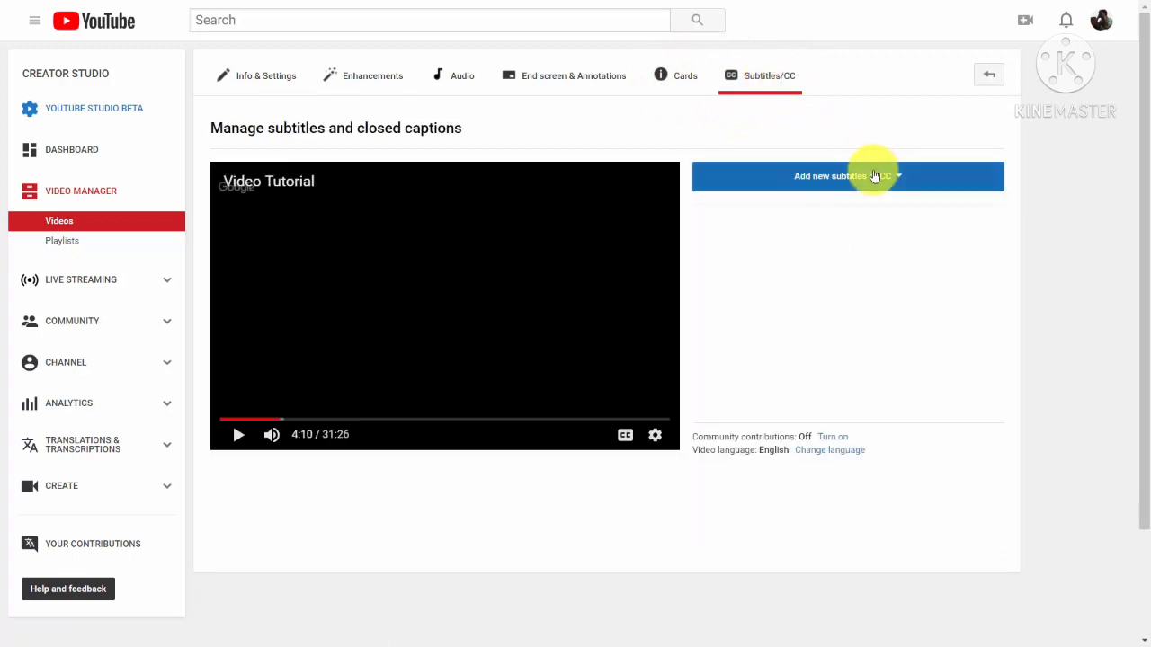
{"action": "left_click", "coordinate": [865, 177]}
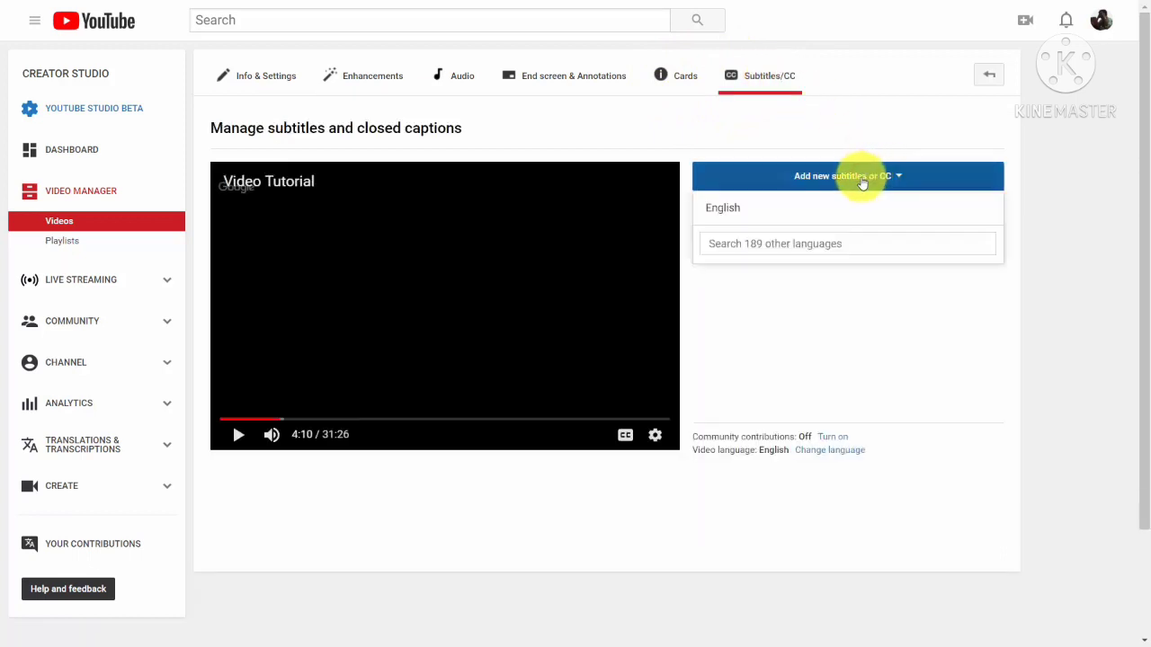
{"action": "left_click", "coordinate": [723, 209]}
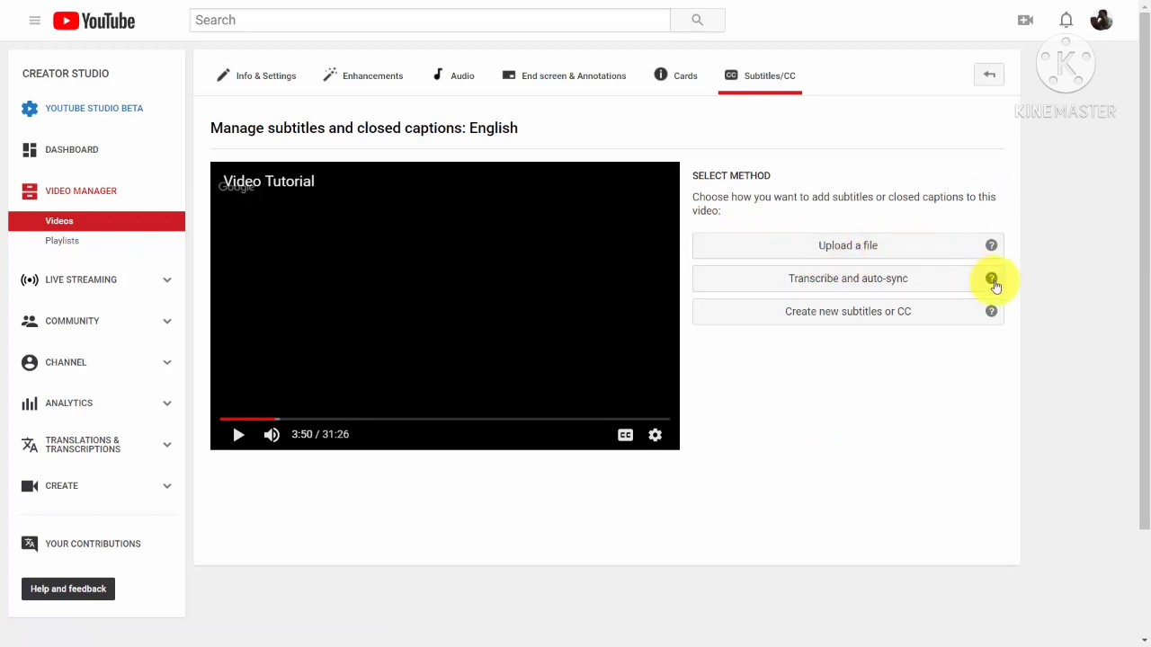
{"action": "left_click", "coordinate": [860, 279]}
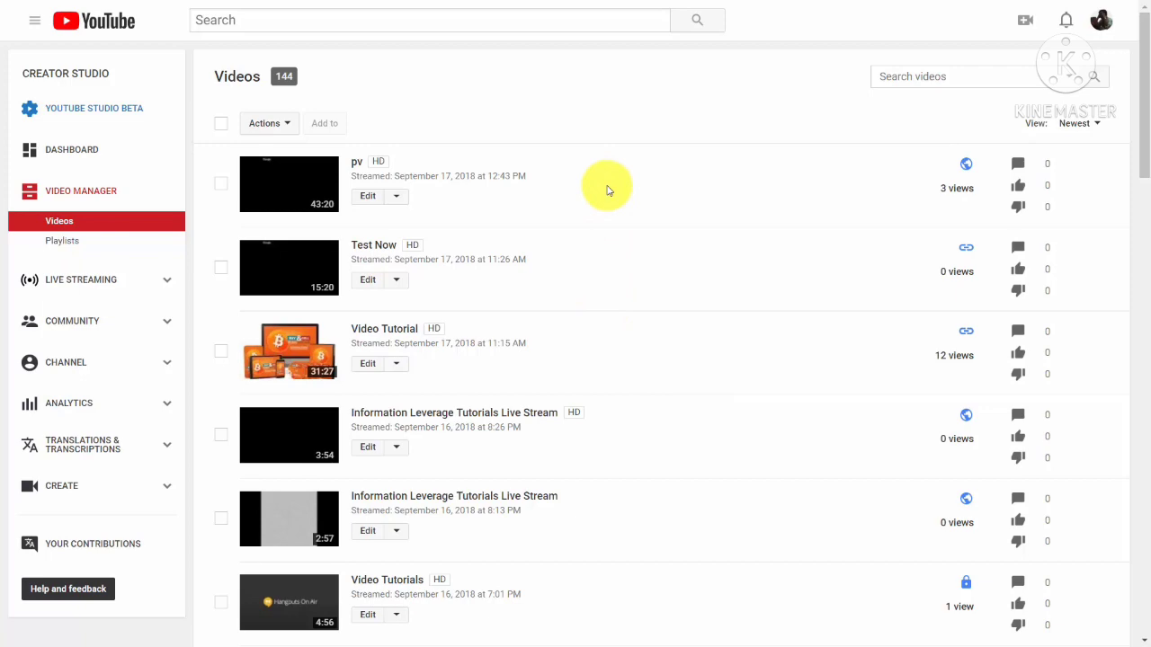
- Set the video language of Create A Product In 7 Days to English for its subtitles and check the captions during playback
{"action": "scroll", "coordinate": [607, 190], "scroll_direction": "down", "scroll_amount": 5}
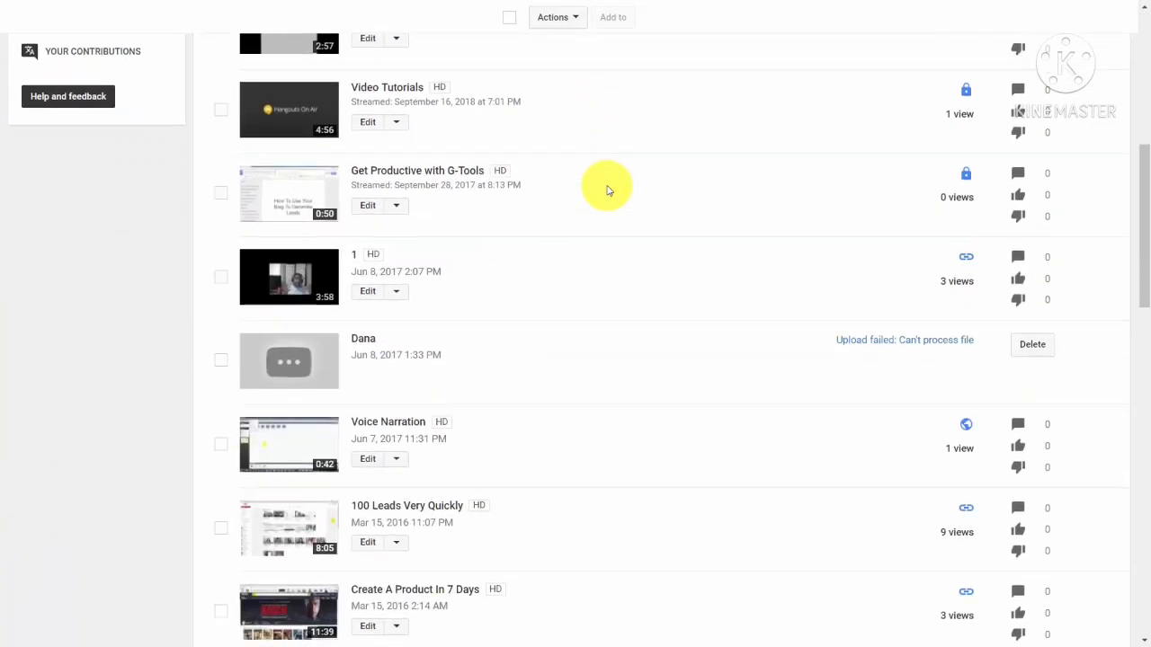
{"action": "scroll", "coordinate": [606, 189], "scroll_direction": "down", "scroll_amount": 4}
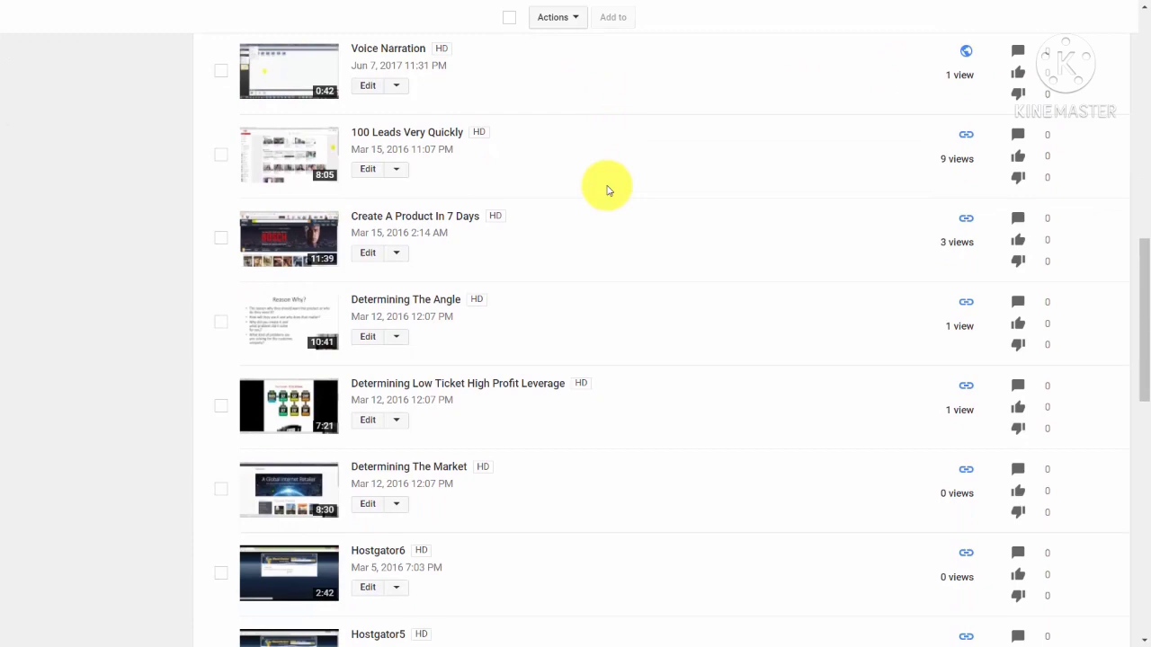
{"action": "left_click", "coordinate": [401, 255]}
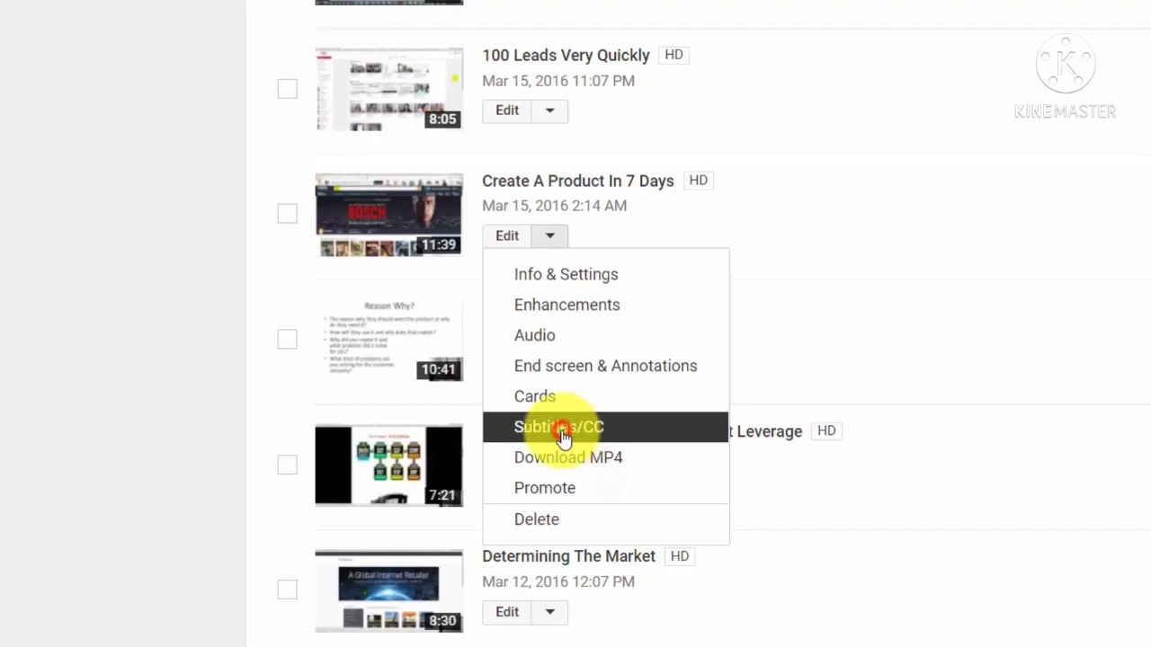
{"action": "left_click", "coordinate": [564, 435]}
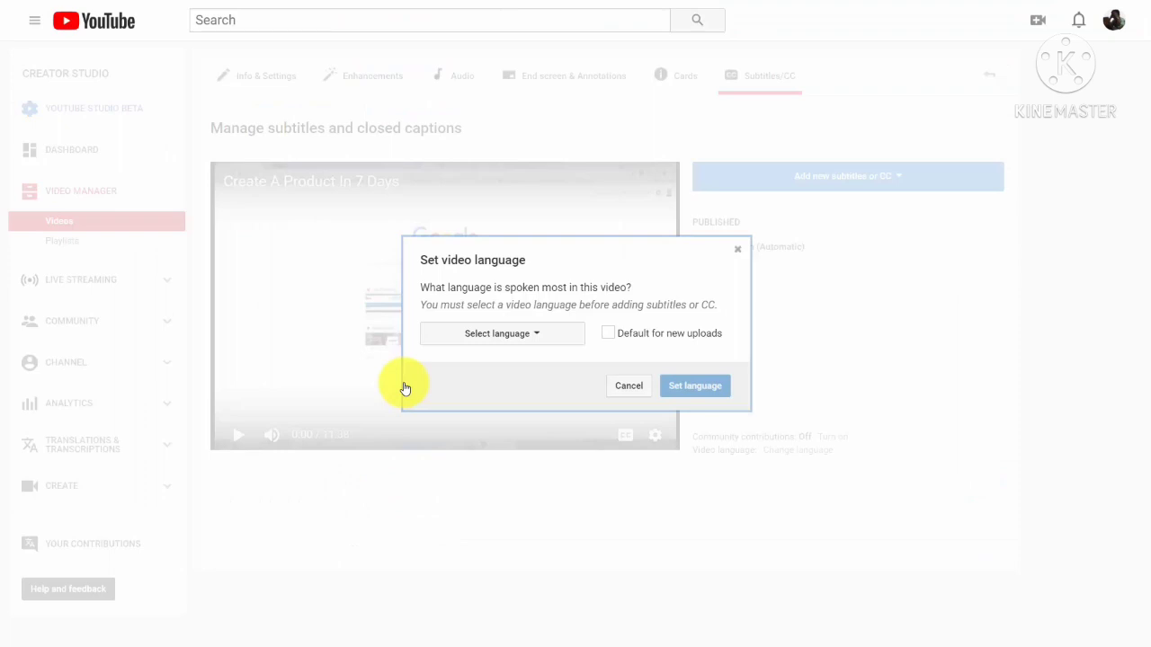
{"action": "left_click", "coordinate": [527, 337]}
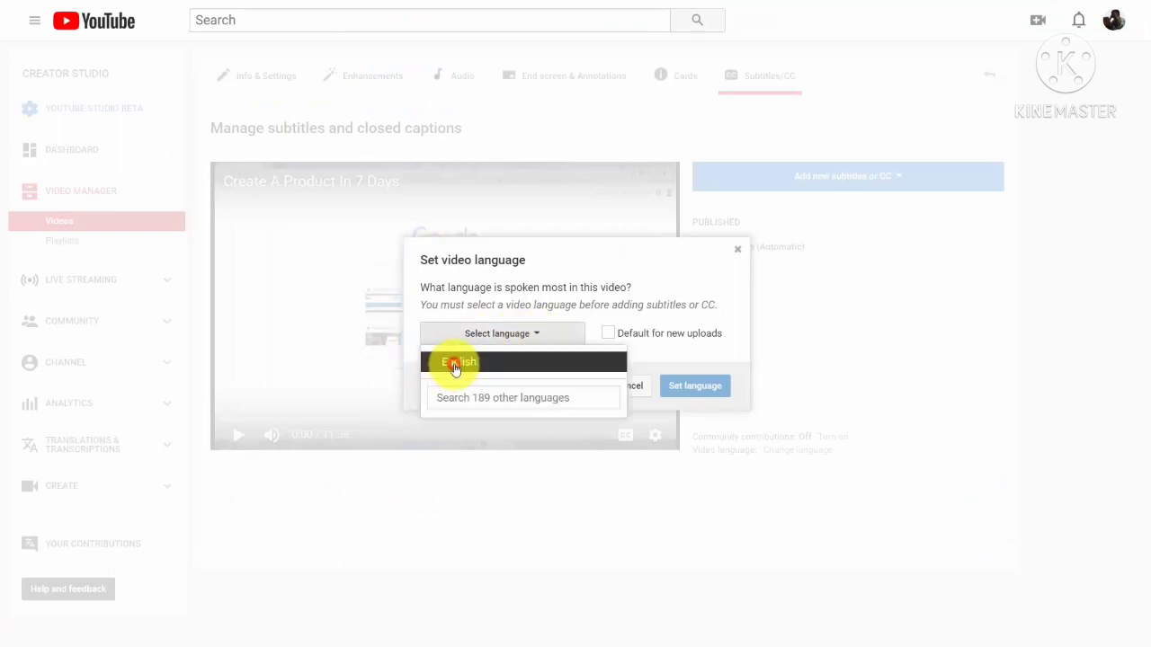
{"action": "left_click", "coordinate": [455, 368]}
{"action": "left_click", "coordinate": [688, 386]}
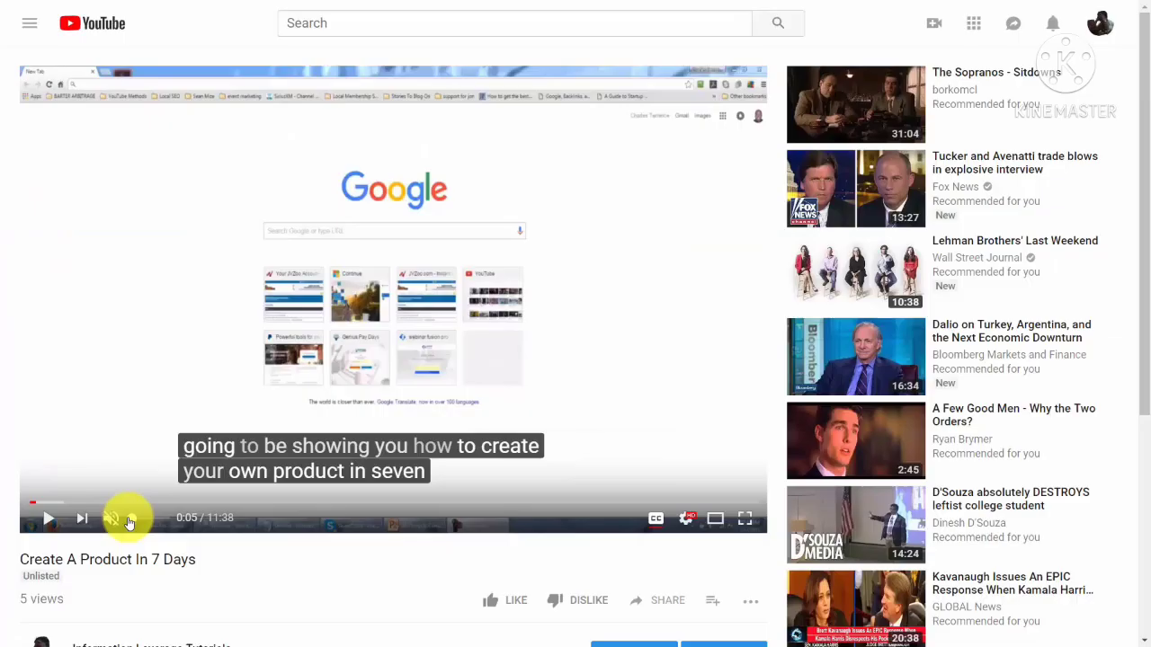
{"action": "left_click", "coordinate": [49, 518]}
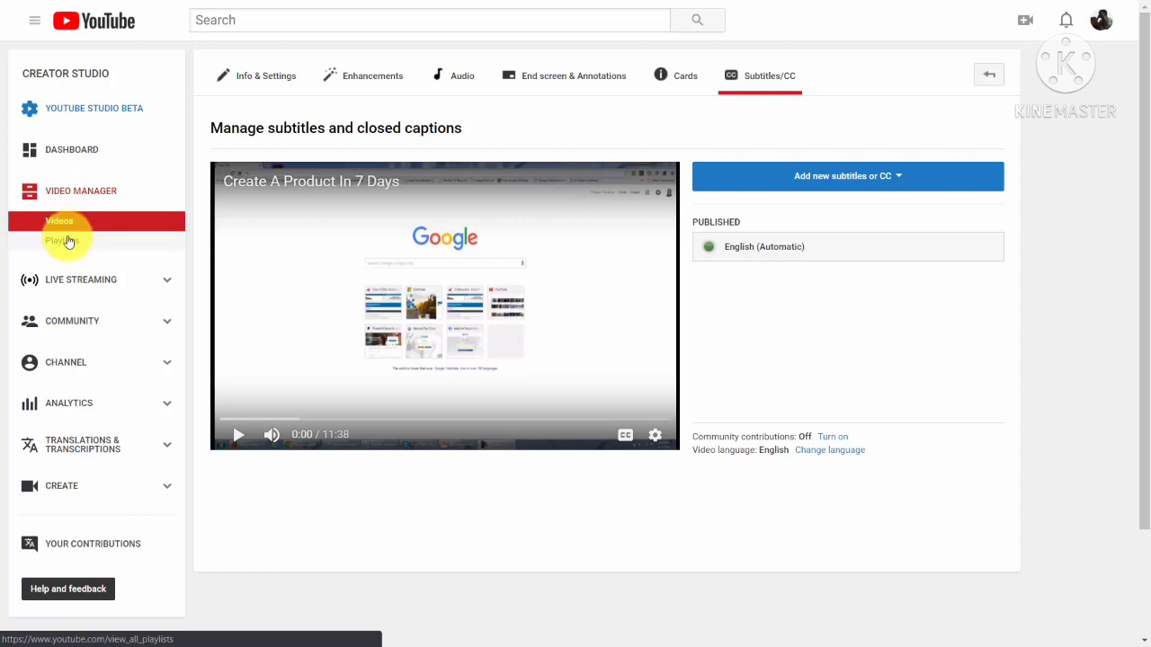
- Create a public playlist titled "Live Streams on Business Subjects"
{"action": "left_click", "coordinate": [67, 241]}
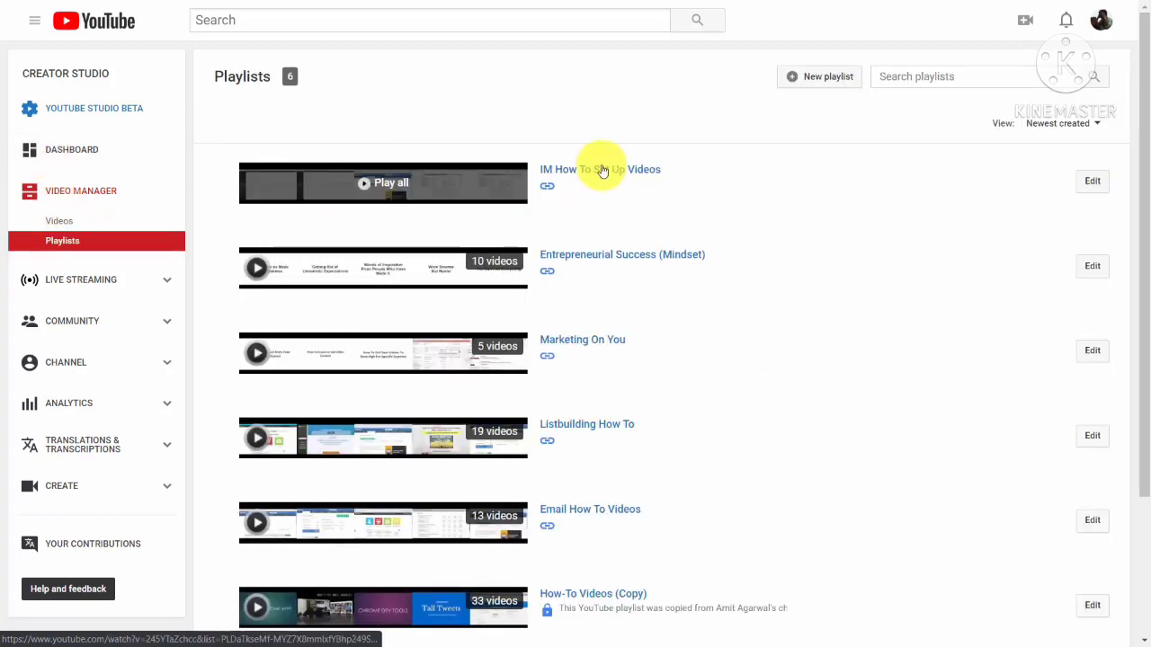
{"action": "left_click", "coordinate": [792, 81]}
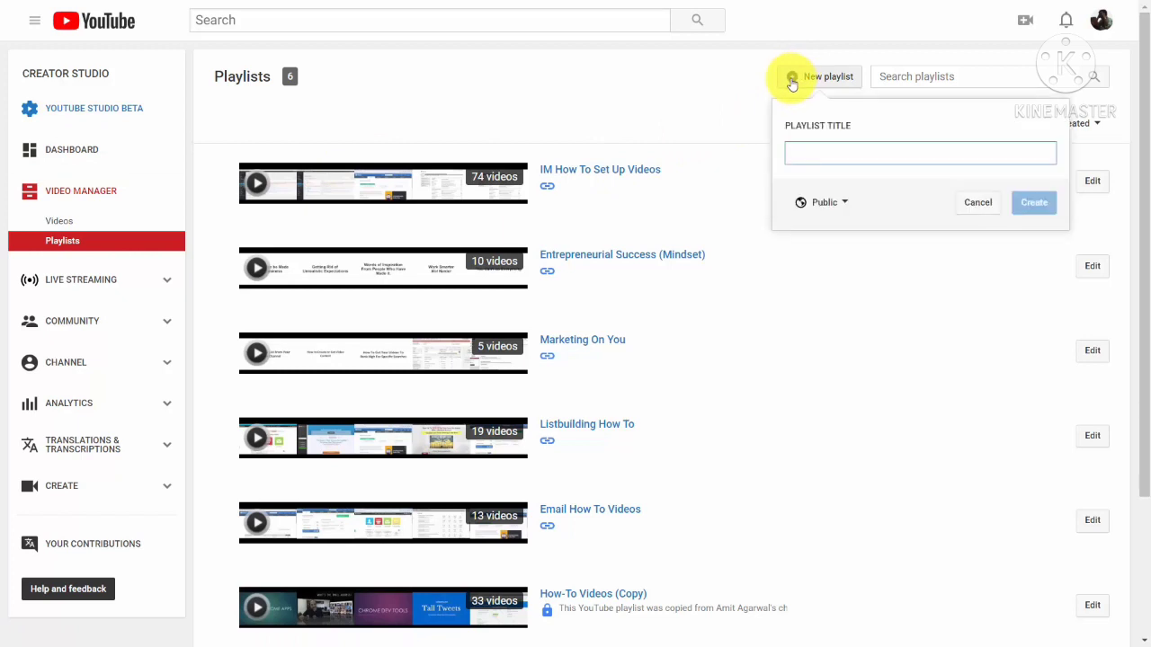
{"action": "type", "text": "Live Streams on Business Subjects"}
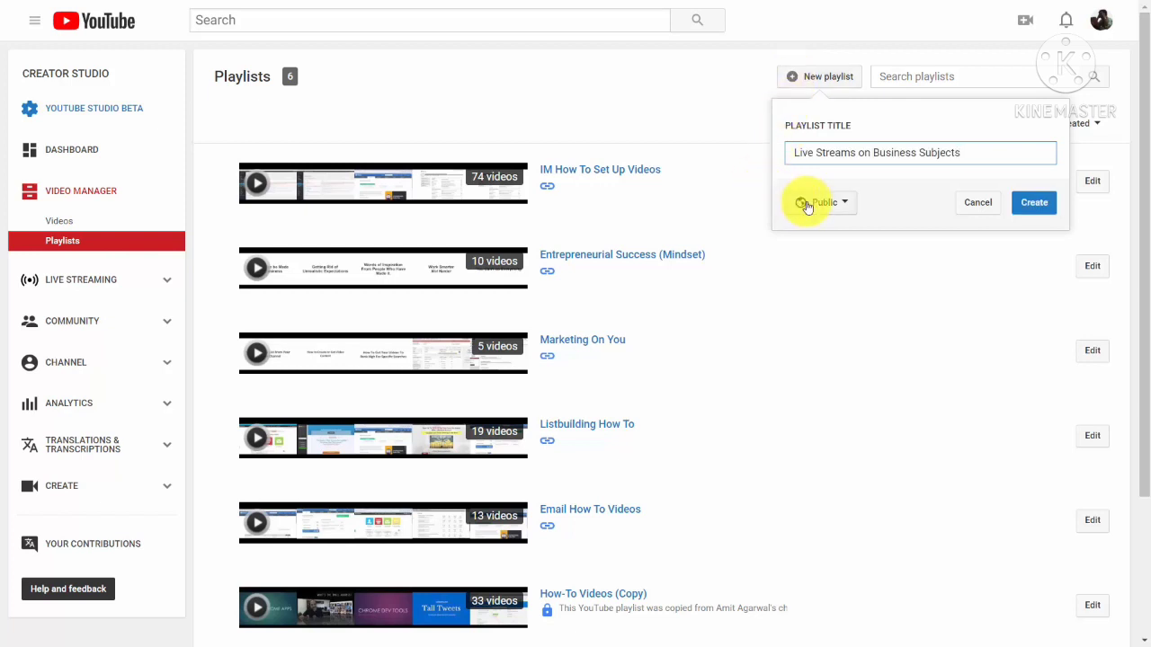
{"action": "left_click", "coordinate": [845, 203]}
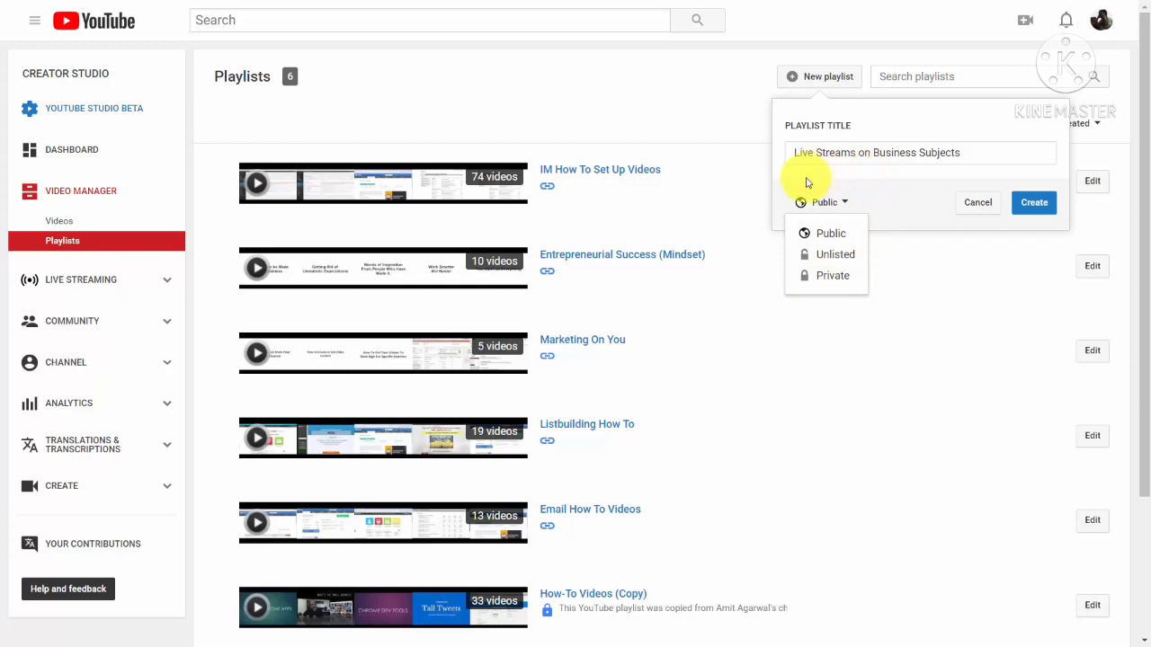
{"action": "left_click", "coordinate": [878, 182]}
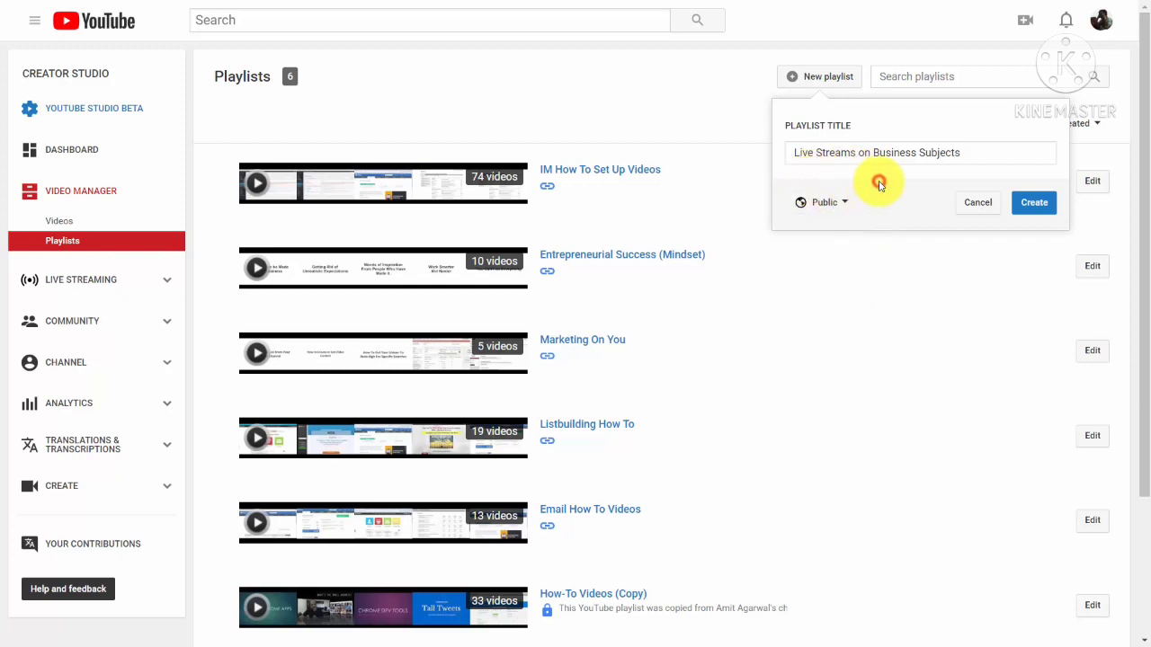
{"action": "left_click", "coordinate": [1034, 203]}
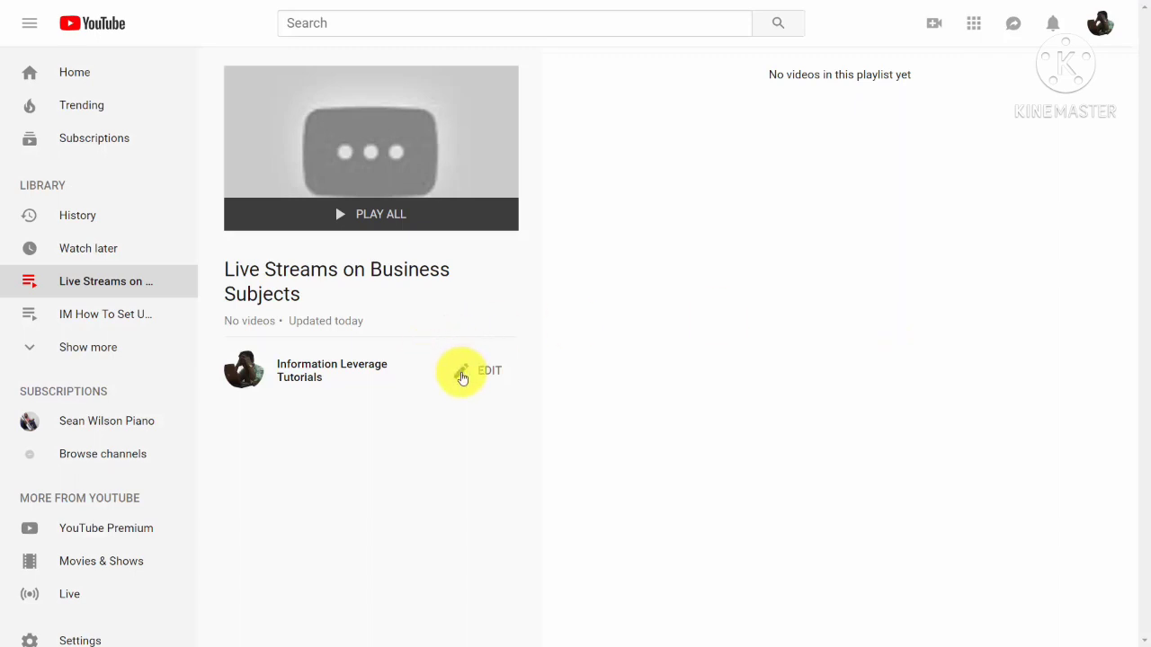
- Give the new playlist the description "Live streams on Creating Videos"
{"action": "left_click", "coordinate": [461, 376]}
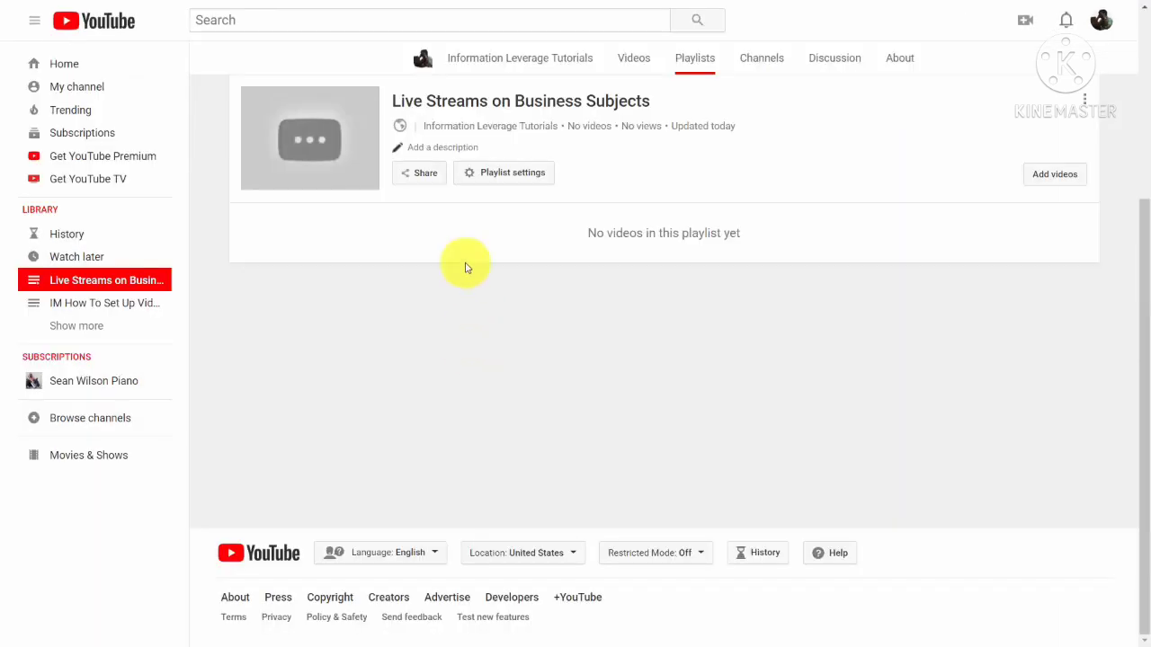
{"action": "left_click", "coordinate": [427, 153]}
{"action": "type", "text": "Live streams on Creating Videos"}
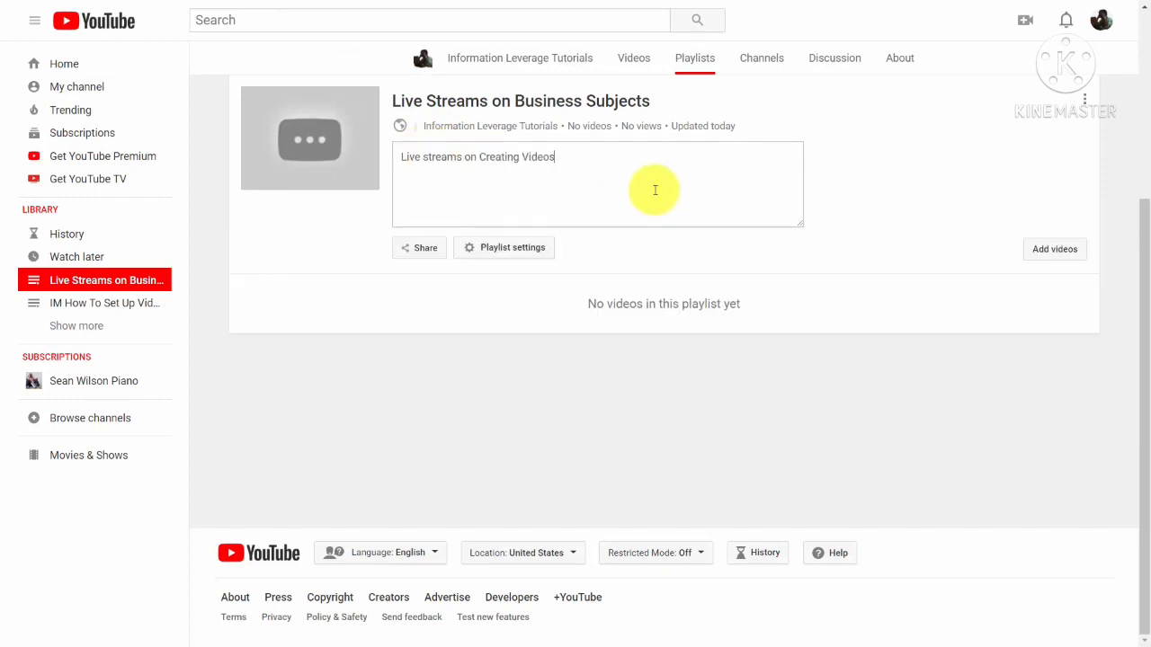
{"action": "left_click", "coordinate": [835, 188]}
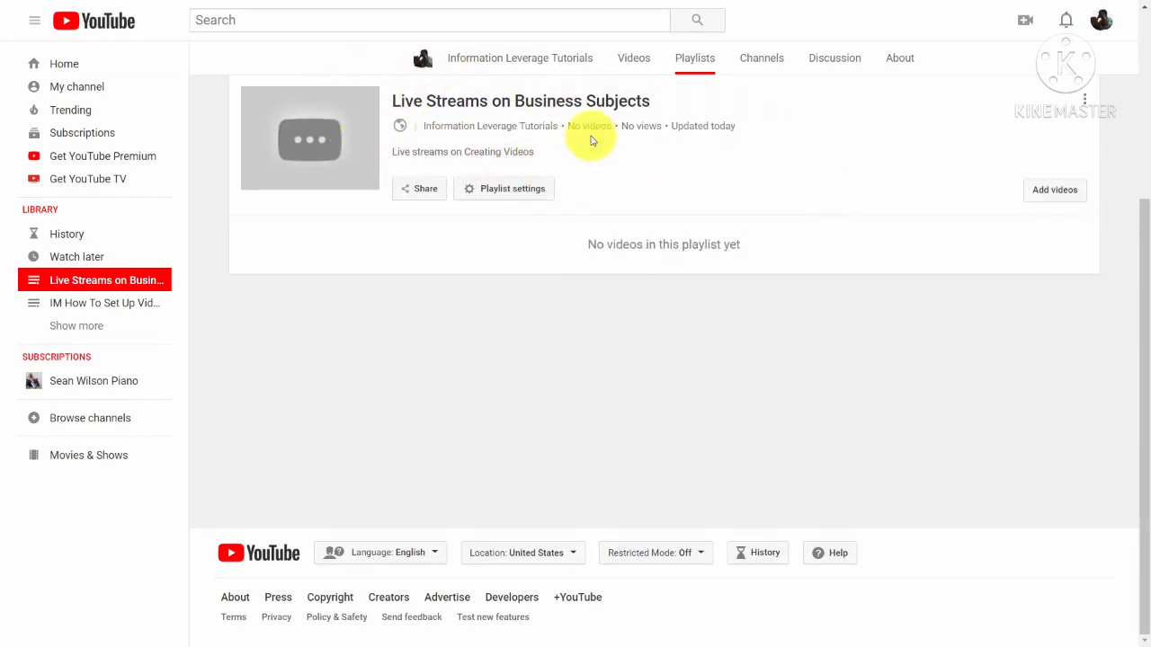
- Examine the playlist's basic settings, including the ordering choices and the official series option
{"action": "left_click", "coordinate": [470, 190]}
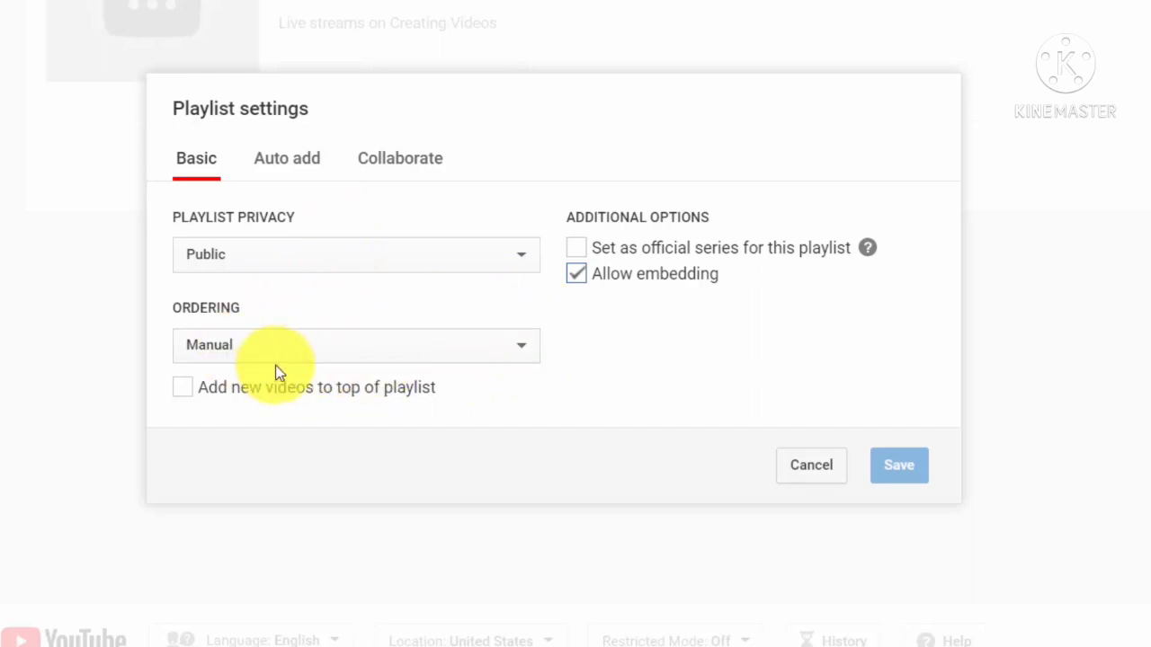
{"action": "left_click", "coordinate": [483, 353]}
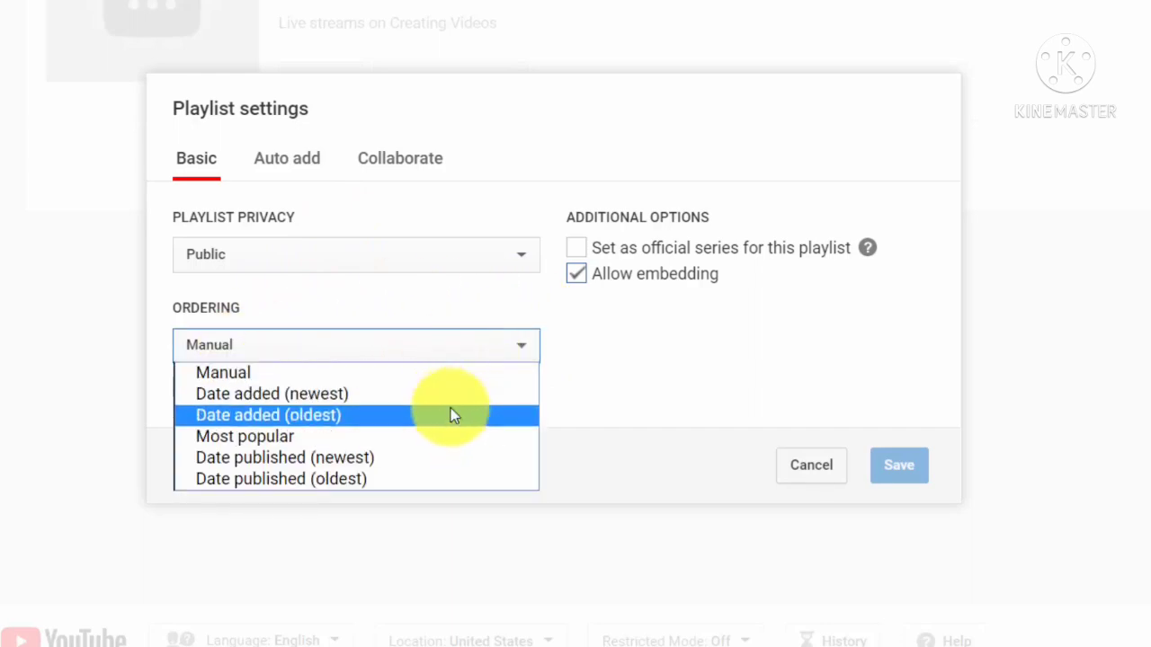
{"action": "left_click", "coordinate": [626, 369]}
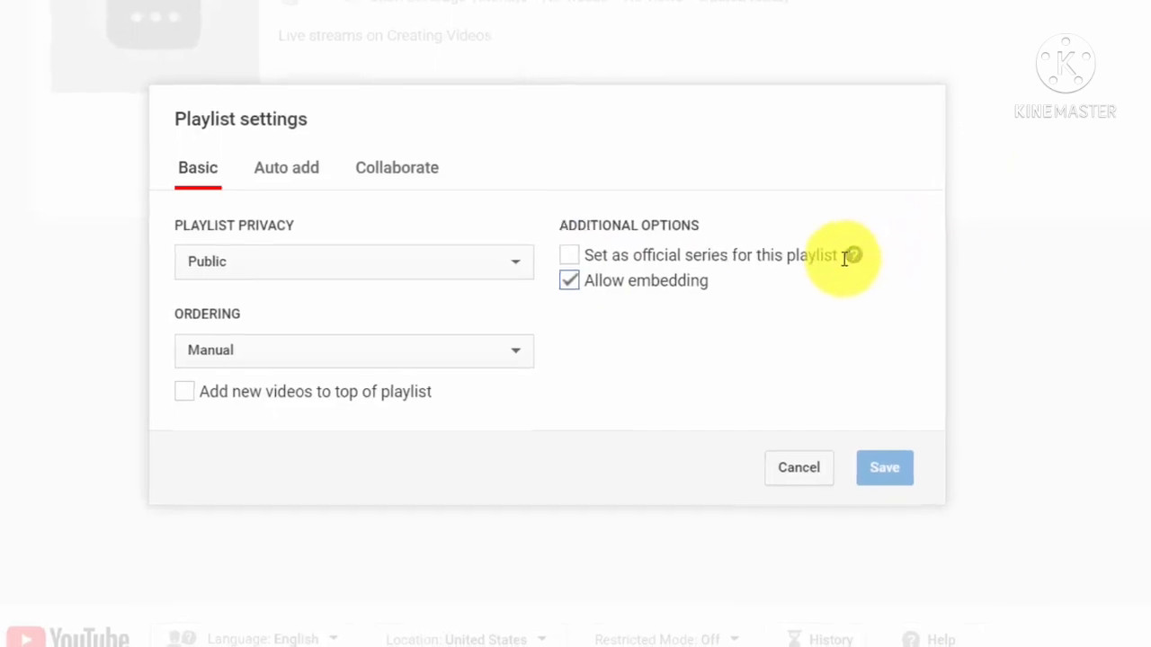
{"action": "mouse_move", "coordinate": [850, 256]}
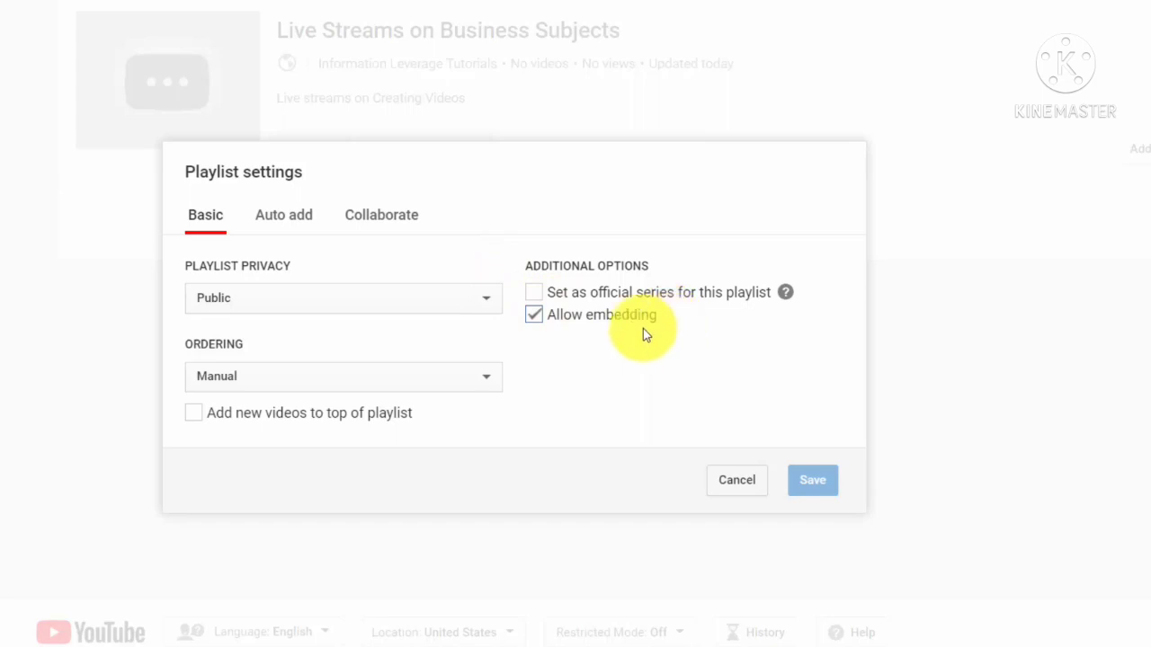
- Try an auto-add rule and the collaborator option for the playlist, and save the playlist settings
{"action": "left_click", "coordinate": [286, 216]}
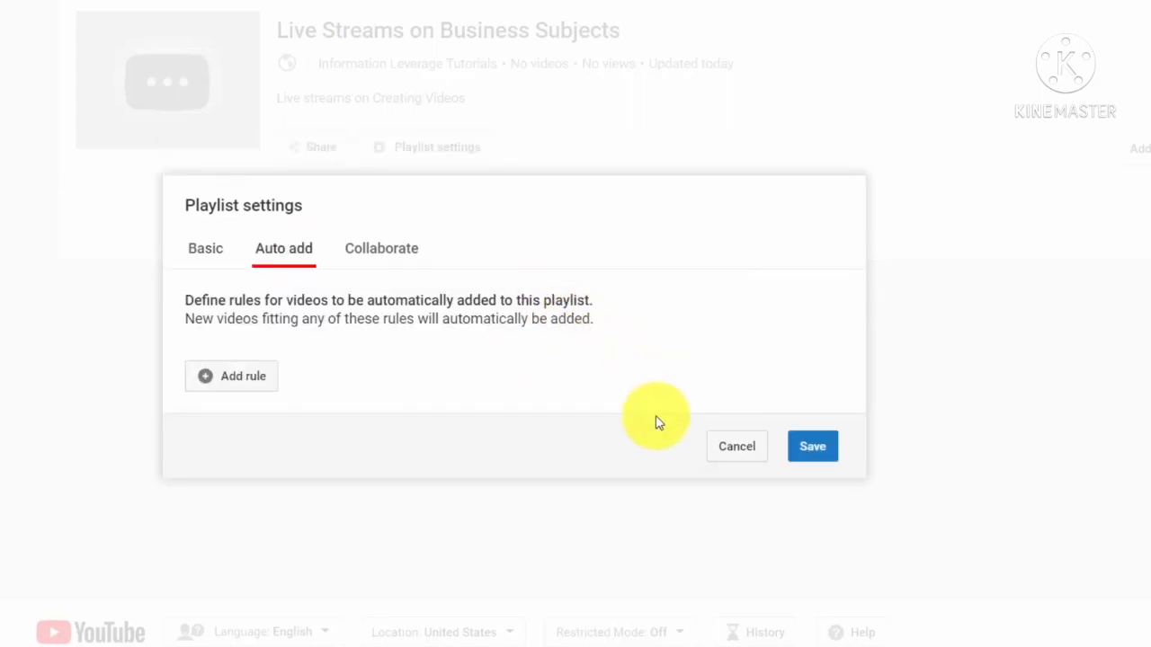
{"action": "left_click", "coordinate": [225, 381]}
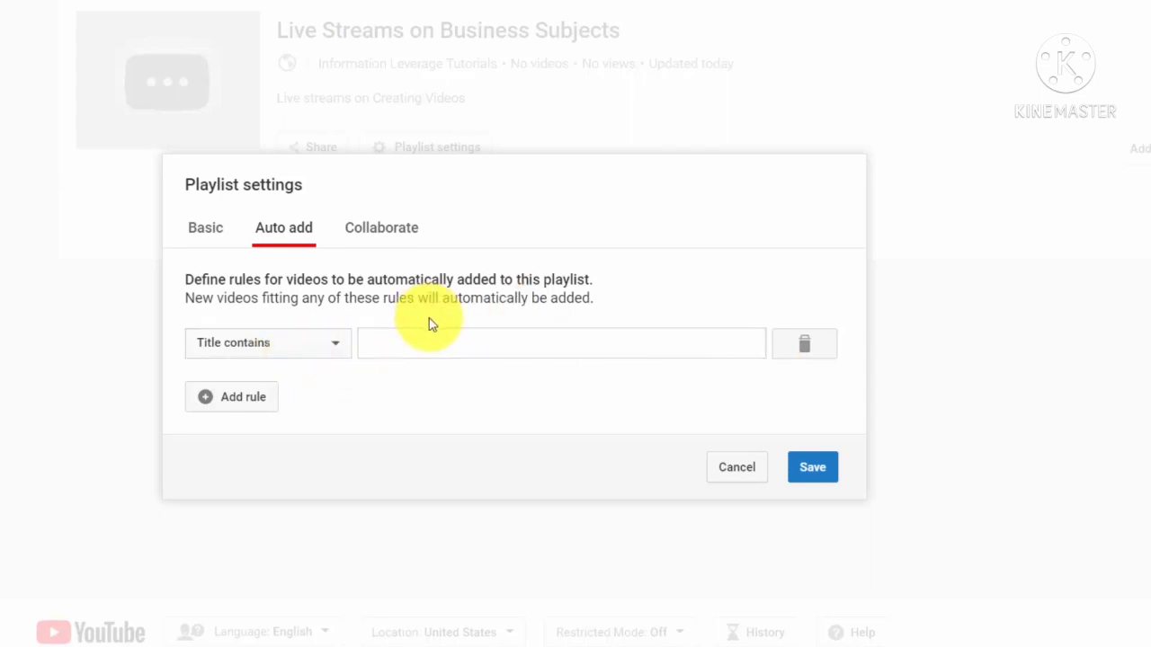
{"action": "left_click", "coordinate": [336, 343]}
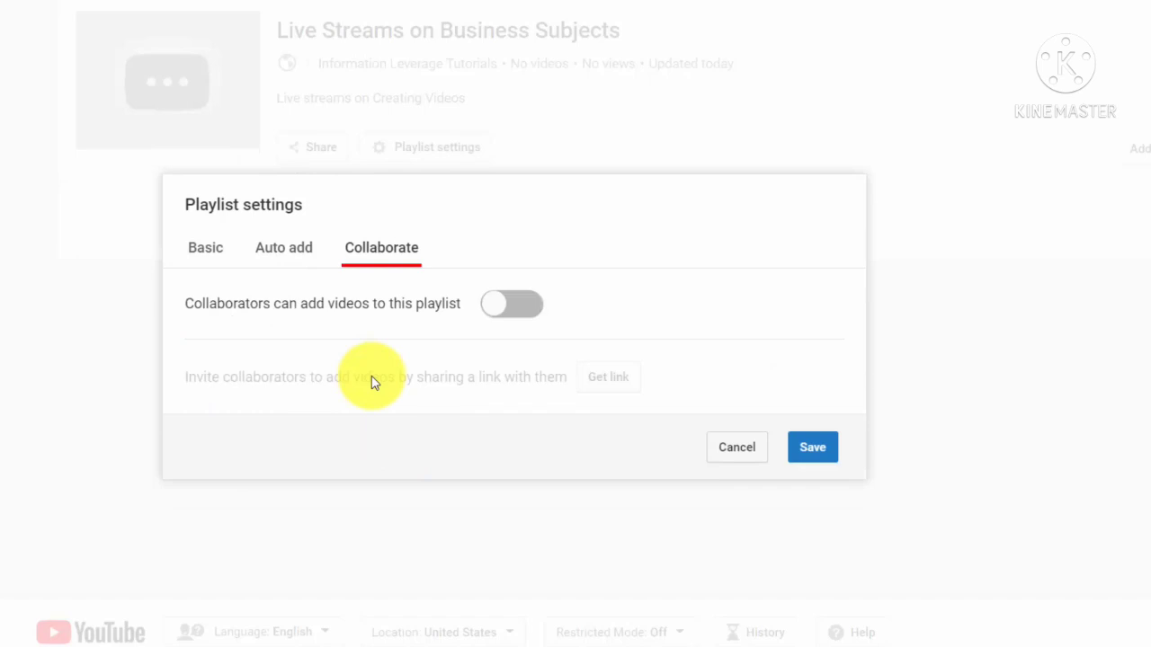
{"action": "left_click", "coordinate": [512, 304]}
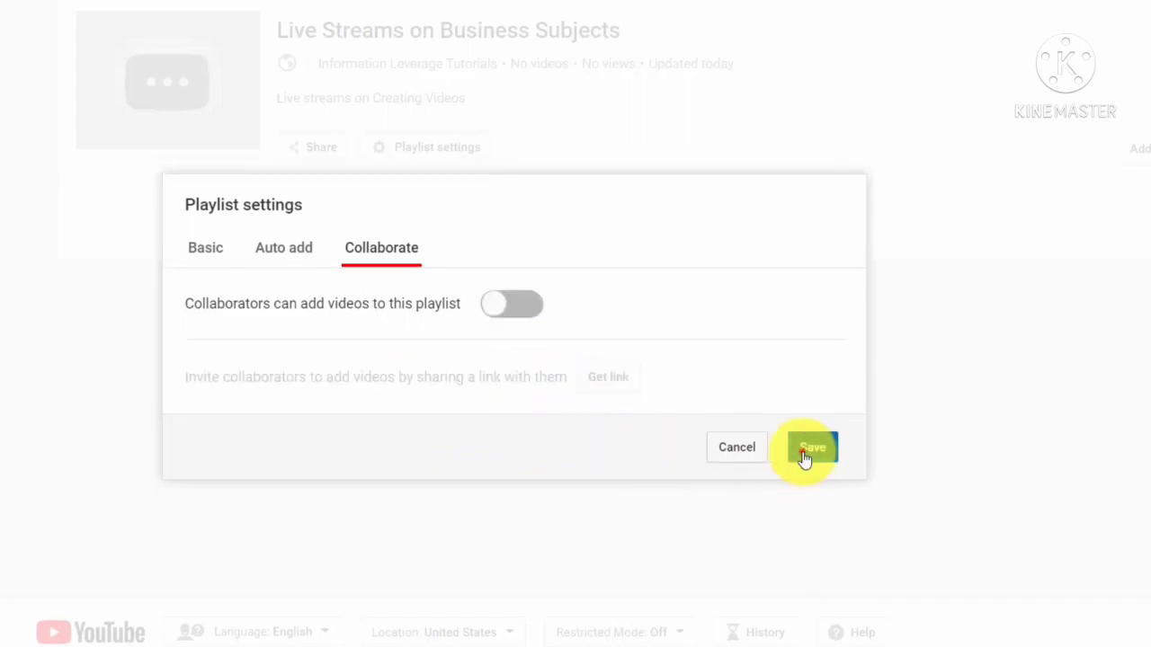
{"action": "left_click", "coordinate": [809, 449]}
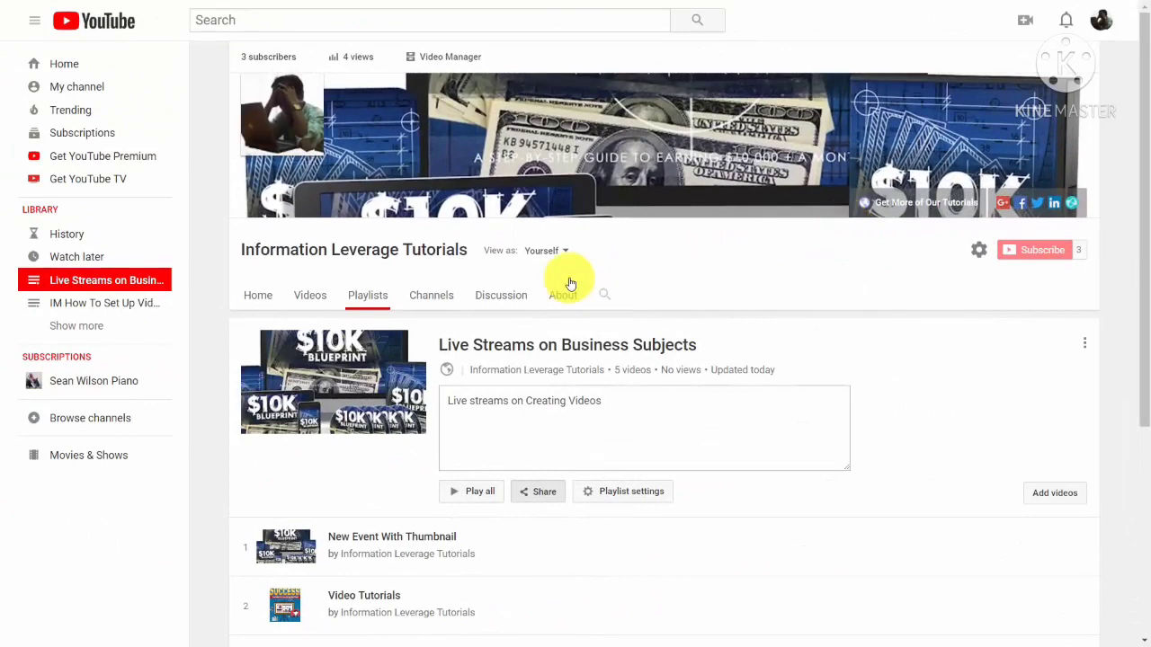
- Open the channel's home page, pause the featured video and look over the Uploads section
{"action": "left_click", "coordinate": [81, 94]}
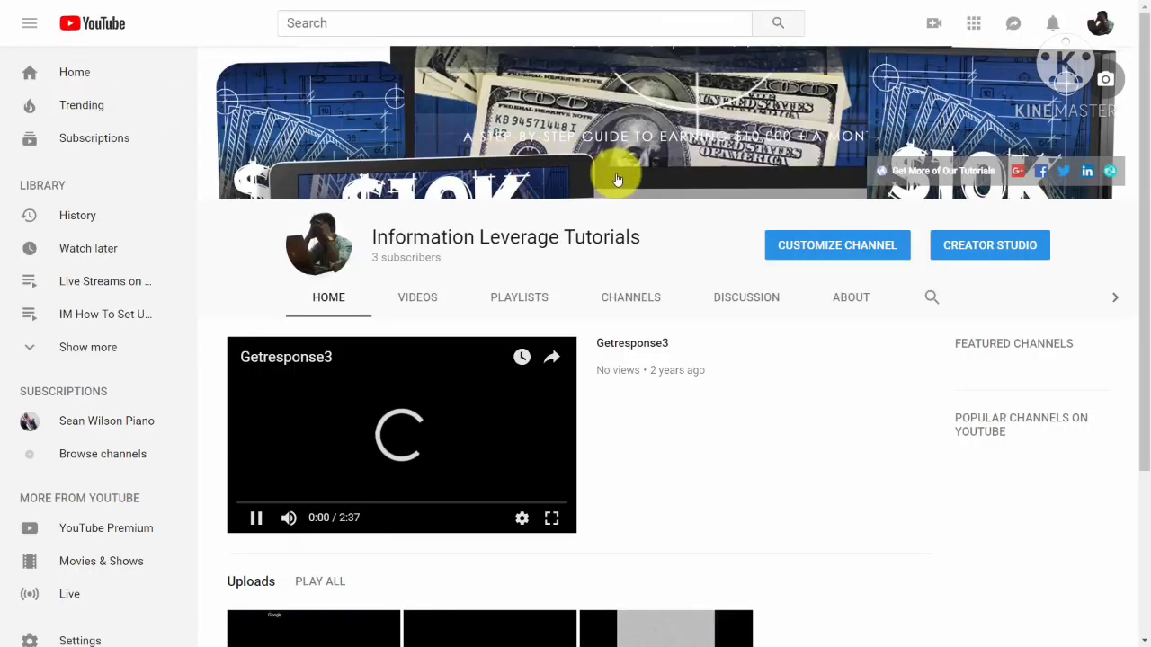
{"action": "left_click", "coordinate": [274, 518]}
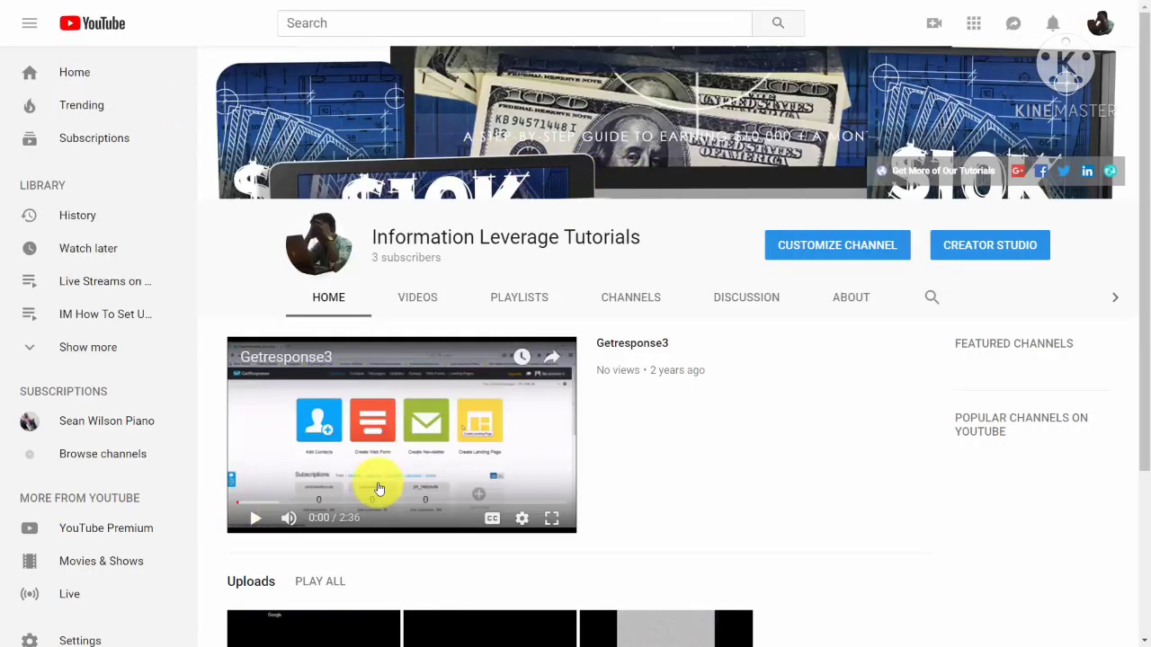
{"action": "scroll", "coordinate": [670, 319], "scroll_direction": "down", "scroll_amount": 3}
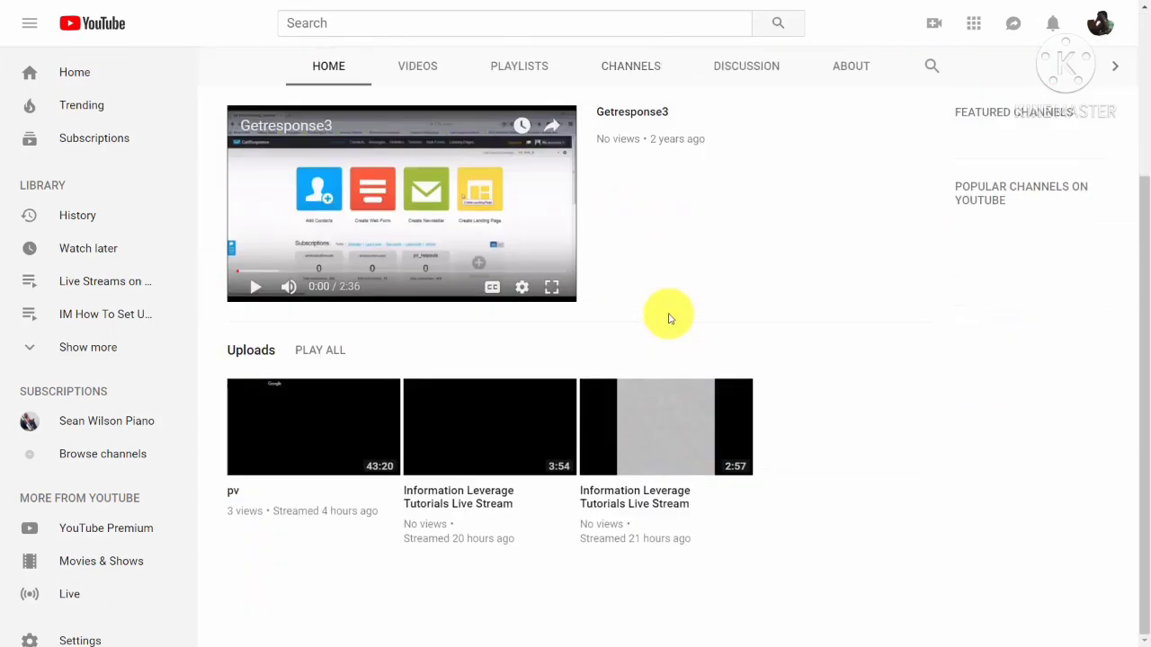
- Customize the channel by adding a horizontal-row section showing the single playlist Live Streams on Business Subjects
{"action": "scroll", "coordinate": [670, 319], "scroll_direction": "up", "scroll_amount": 3}
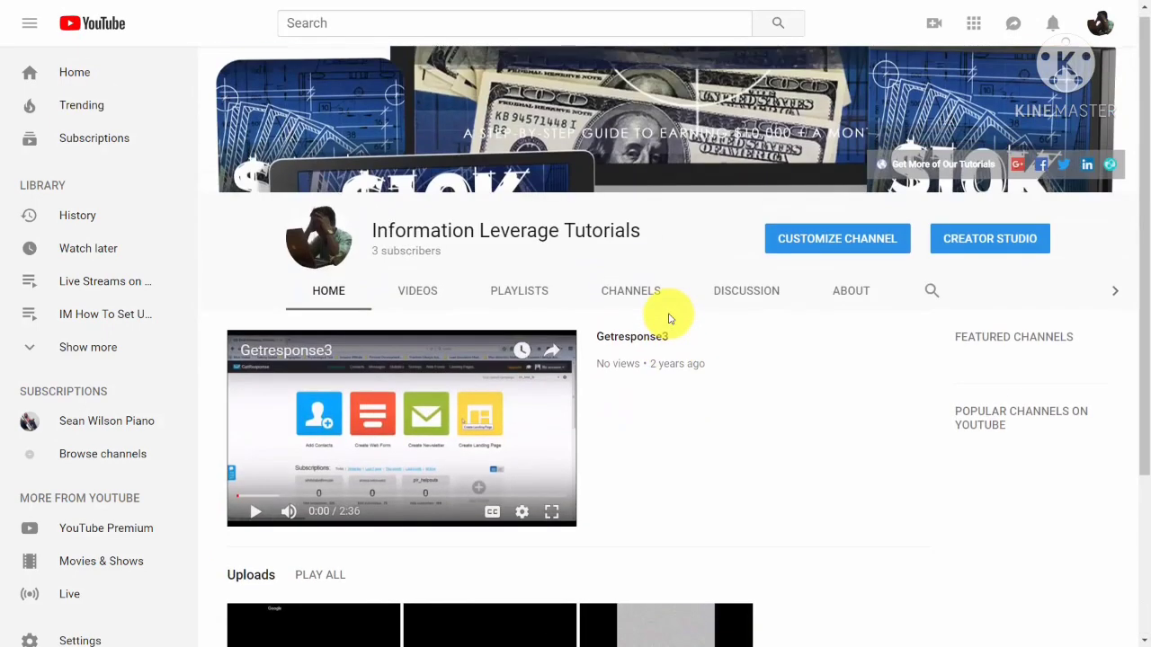
{"action": "left_click", "coordinate": [857, 243]}
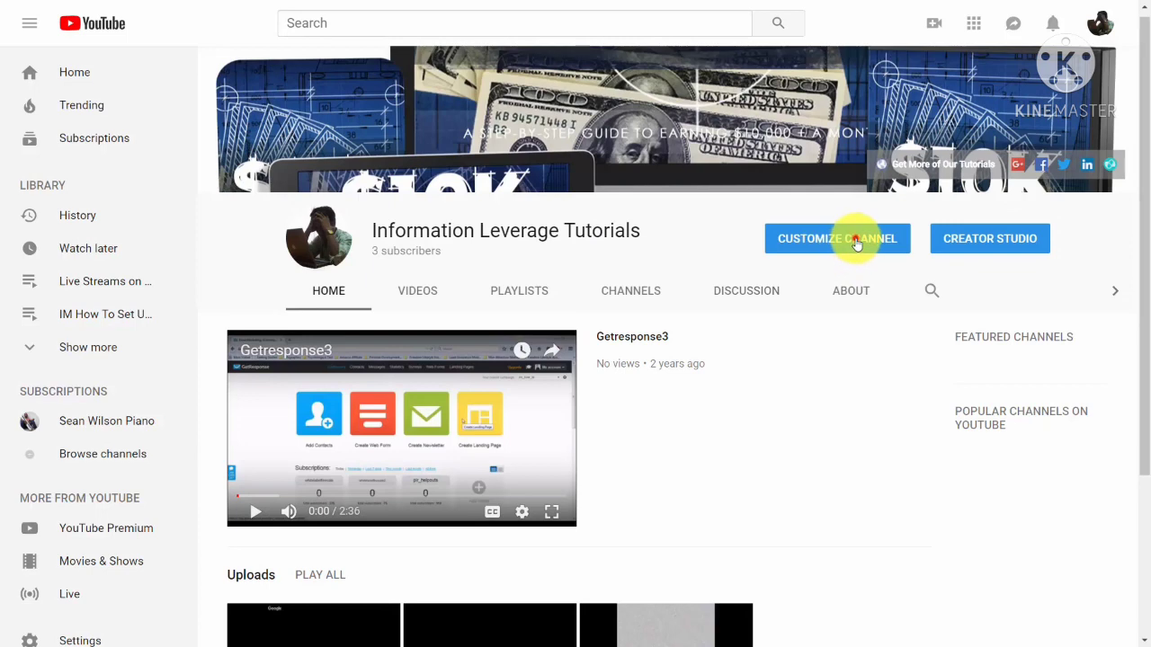
{"action": "scroll", "coordinate": [689, 240], "scroll_direction": "down", "scroll_amount": 5}
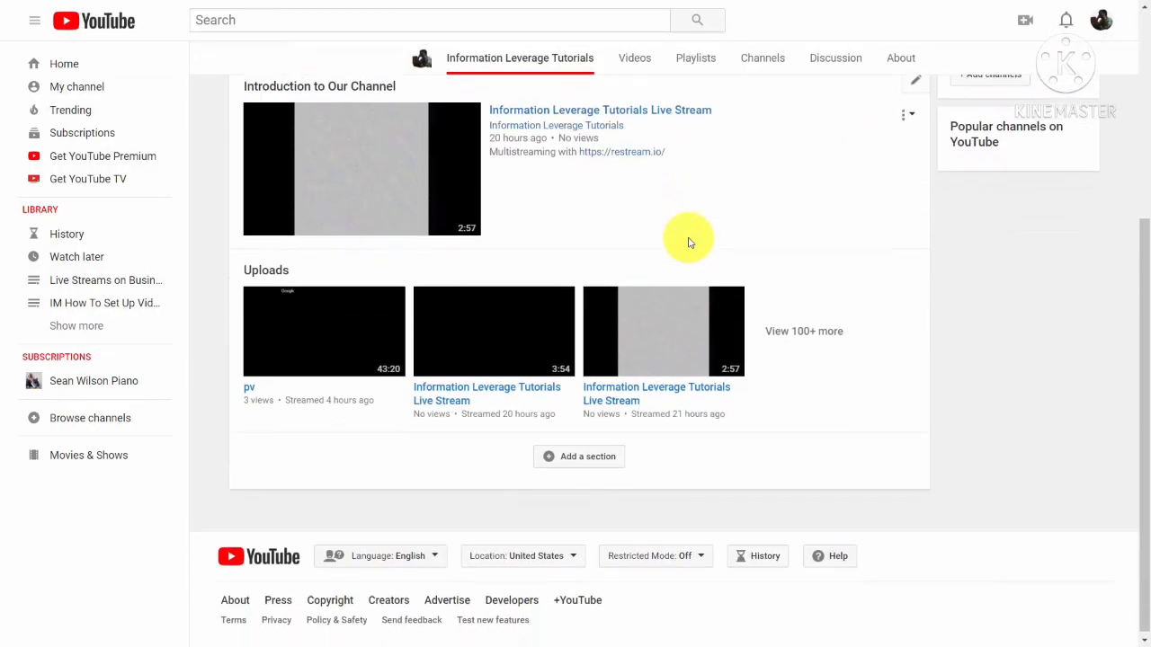
{"action": "left_click", "coordinate": [548, 457]}
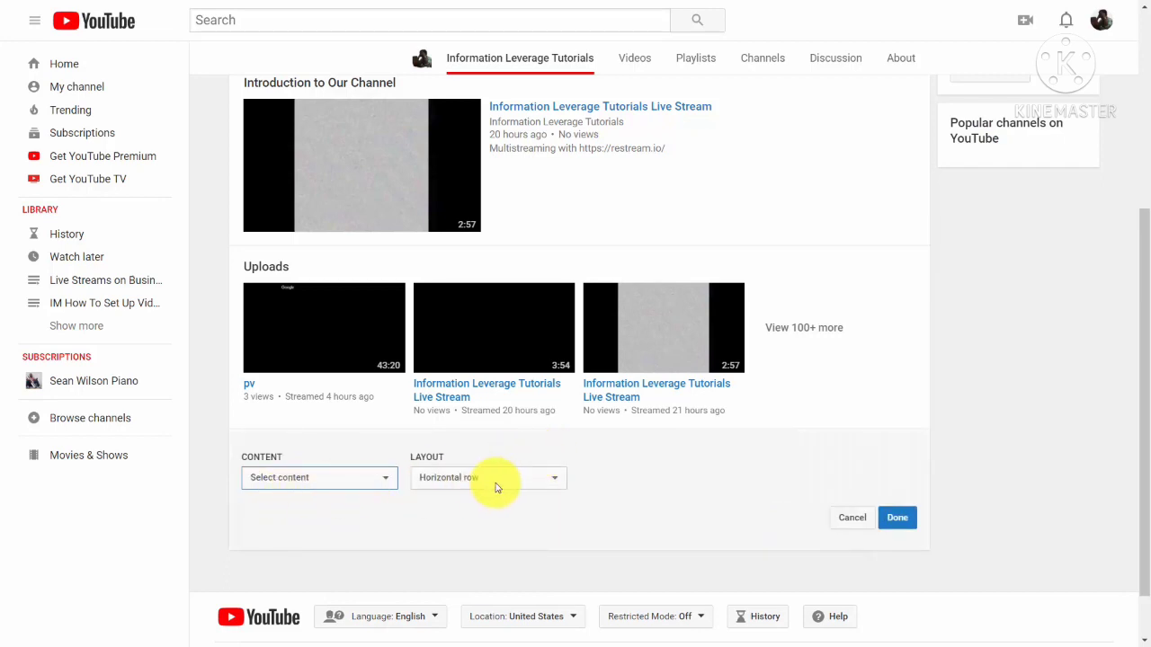
{"action": "left_click", "coordinate": [381, 480]}
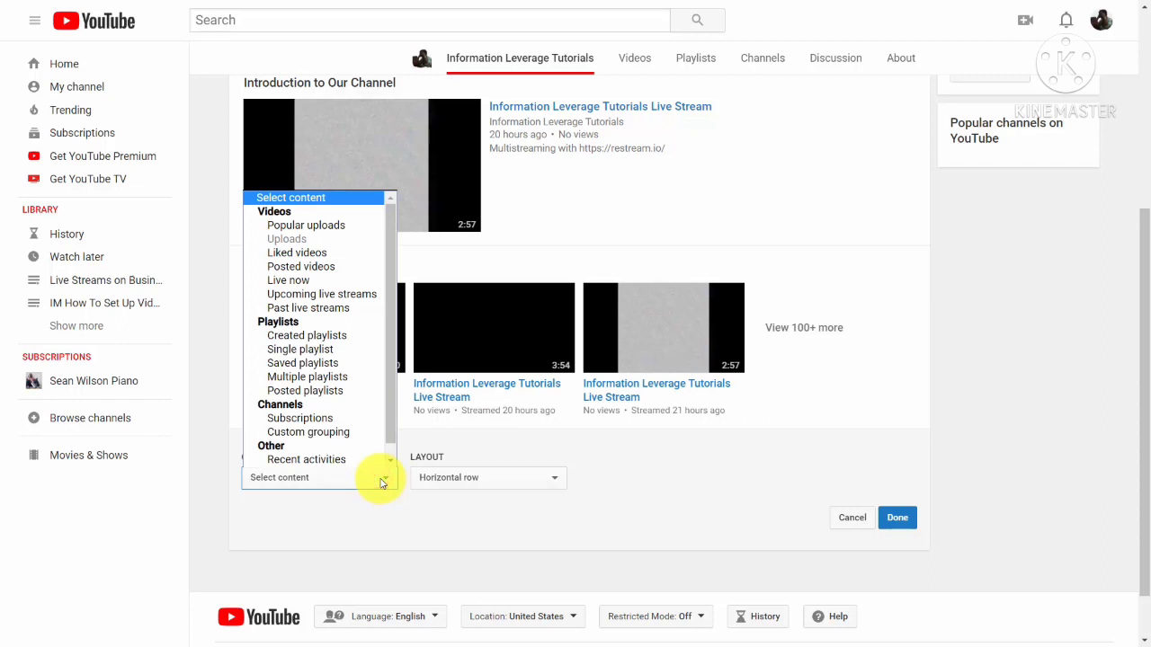
{"action": "left_click", "coordinate": [355, 350]}
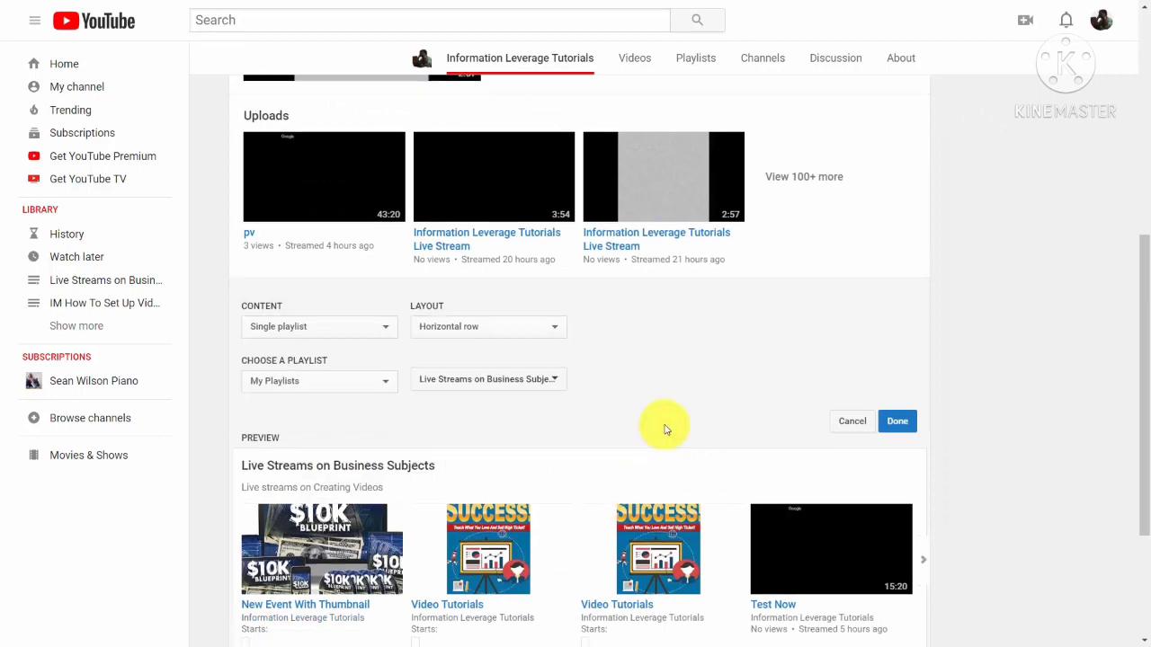
{"action": "scroll", "coordinate": [665, 430], "scroll_direction": "down", "scroll_amount": 1}
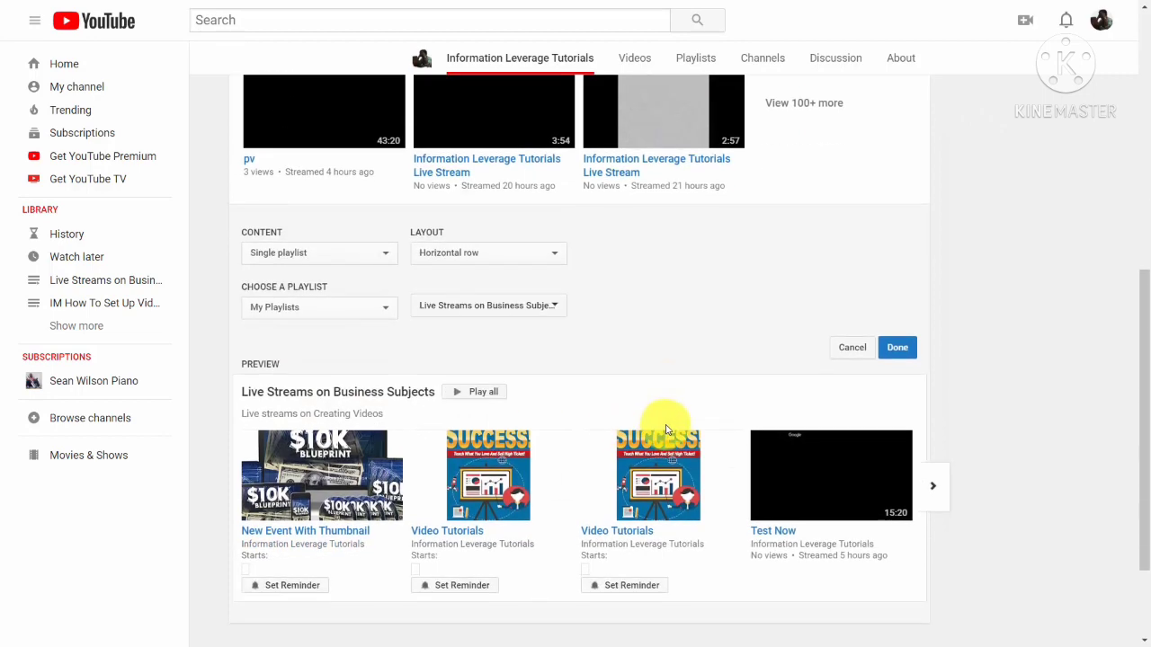
{"action": "left_click", "coordinate": [893, 363]}
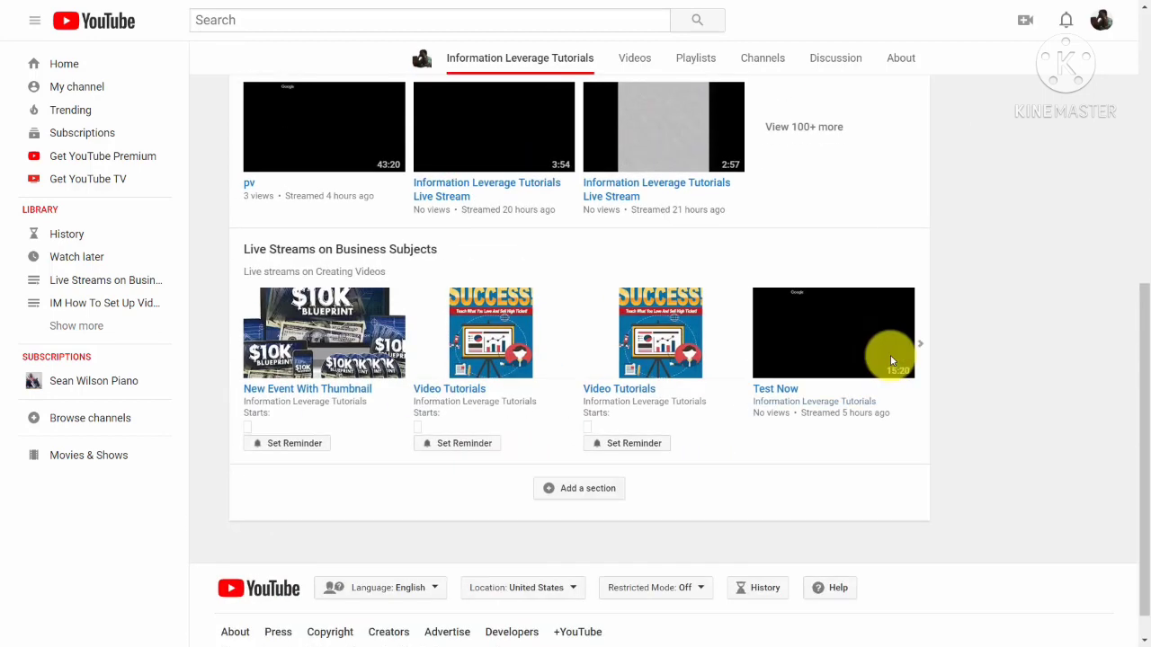
{"action": "scroll", "coordinate": [707, 398], "scroll_direction": "up", "scroll_amount": 2}
{"action": "scroll", "coordinate": [707, 398], "scroll_direction": "down", "scroll_amount": 2}
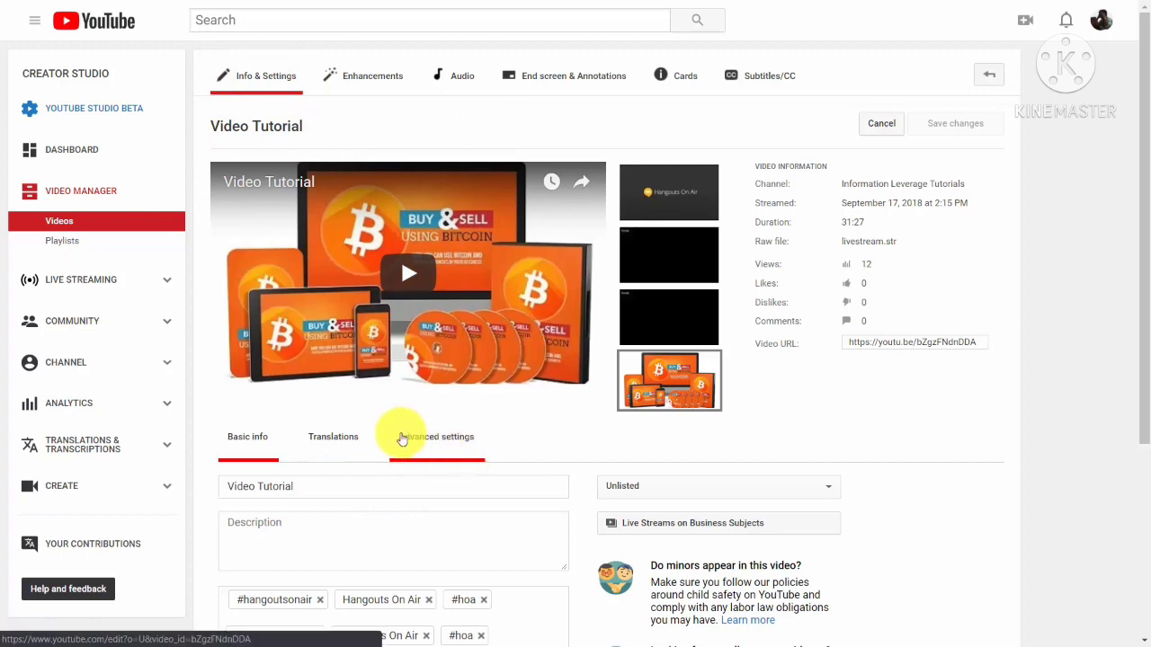
- Allow live chat replay for the Video Tutorial recording and review its other advanced settings
{"action": "left_click", "coordinate": [438, 437]}
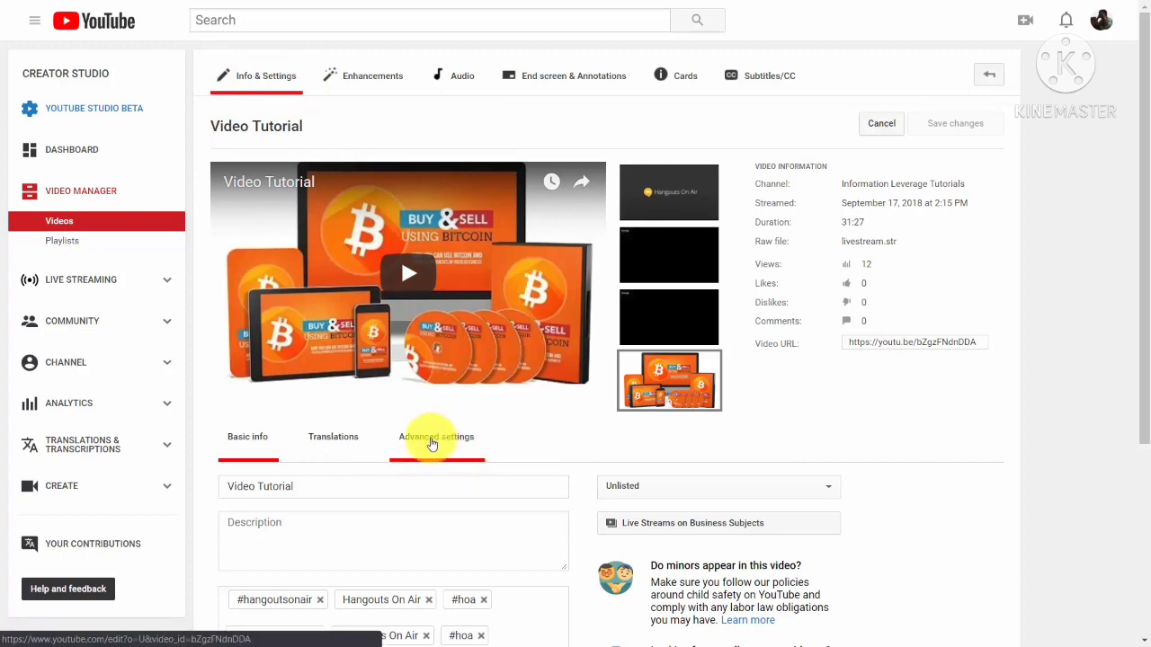
{"action": "scroll", "coordinate": [544, 446], "scroll_direction": "down", "scroll_amount": 3}
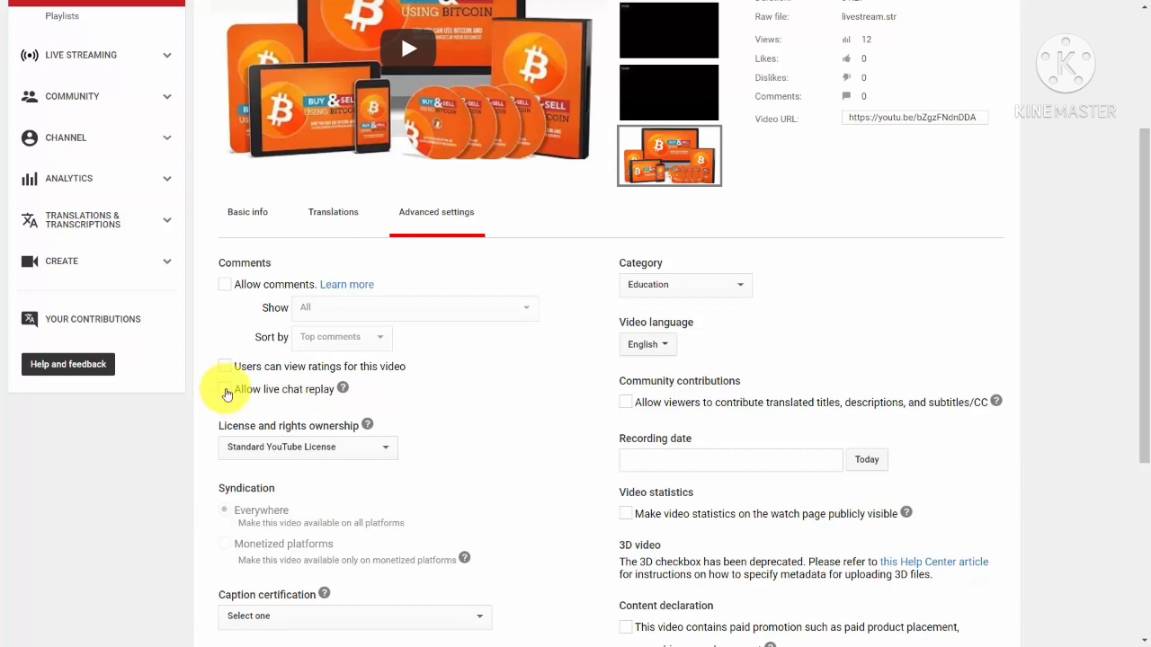
{"action": "left_click", "coordinate": [226, 390]}
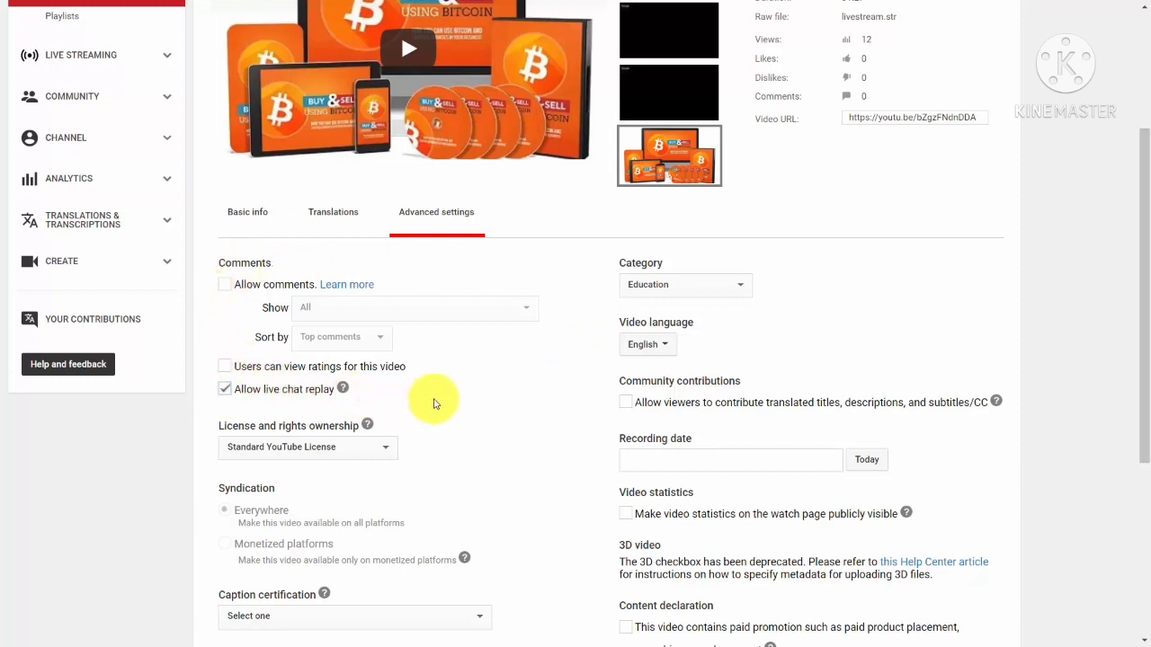
{"action": "scroll", "coordinate": [536, 418], "scroll_direction": "down", "scroll_amount": 3}
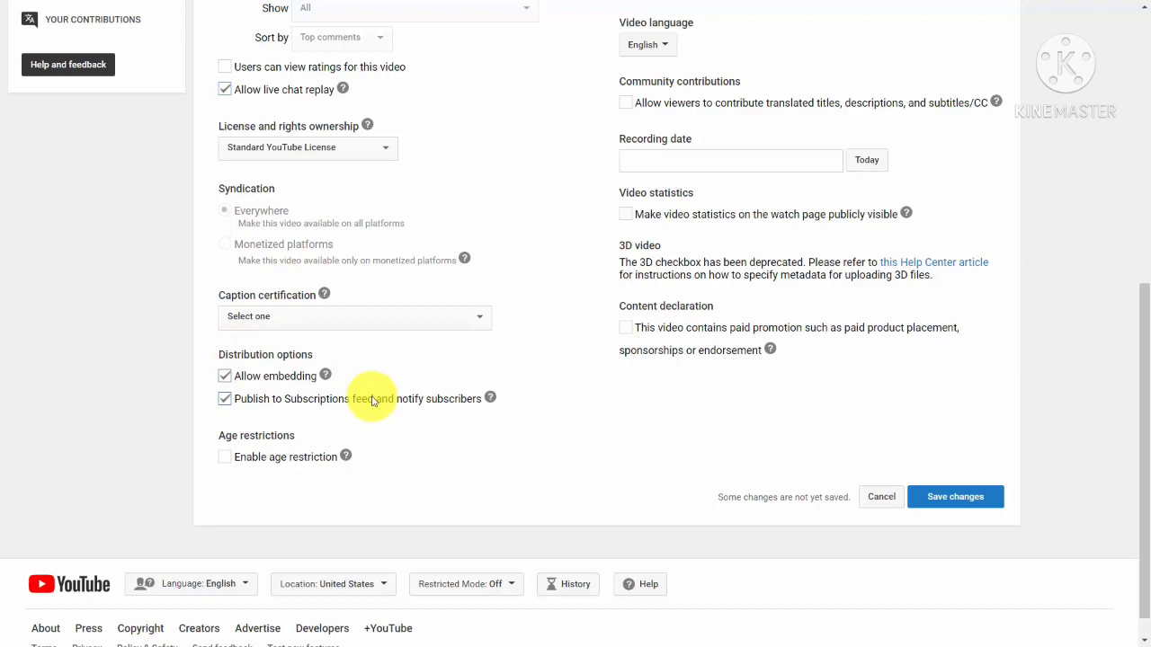
{"action": "scroll", "coordinate": [373, 400], "scroll_direction": "up", "scroll_amount": 2}
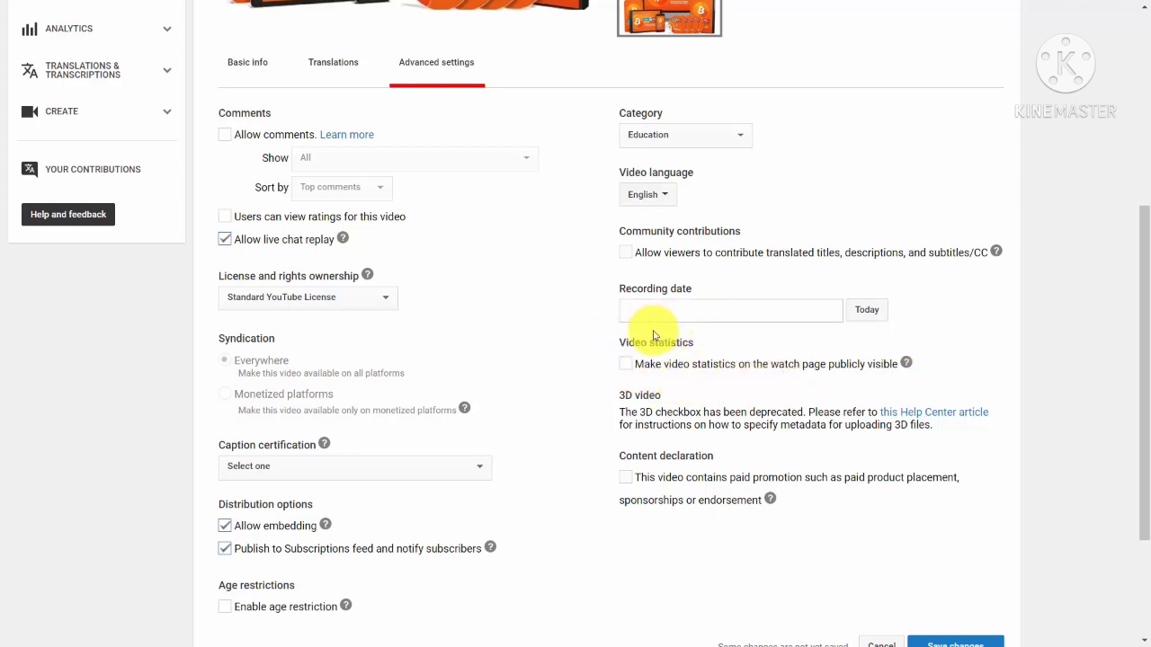
{"action": "scroll", "coordinate": [654, 378], "scroll_direction": "up", "scroll_amount": 2}
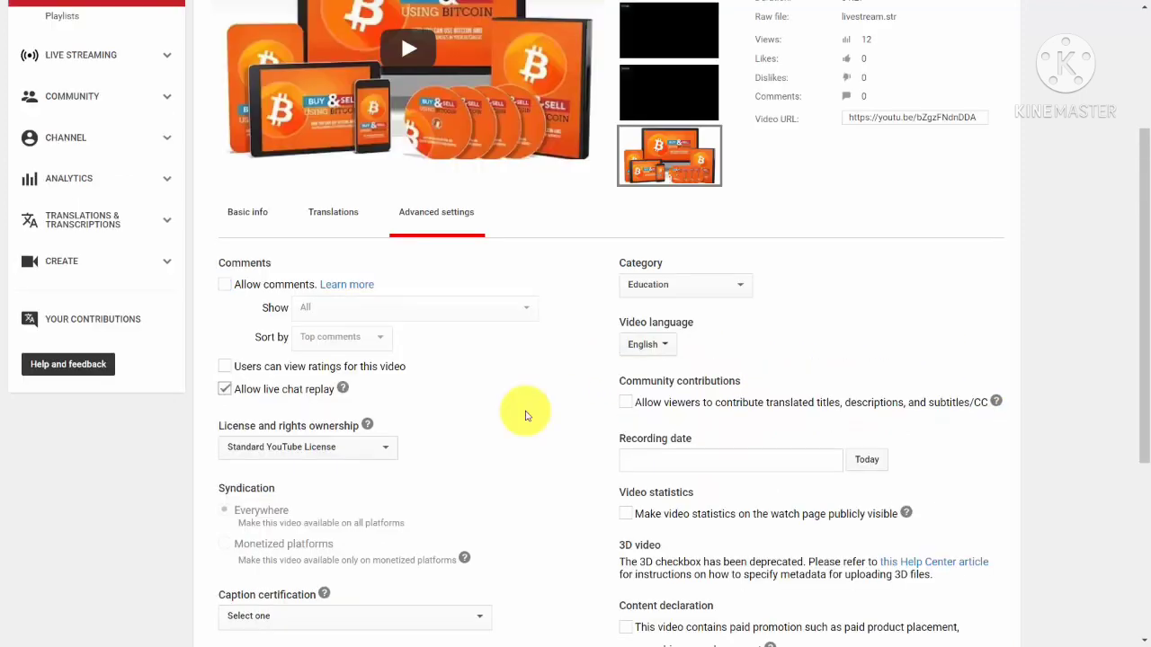
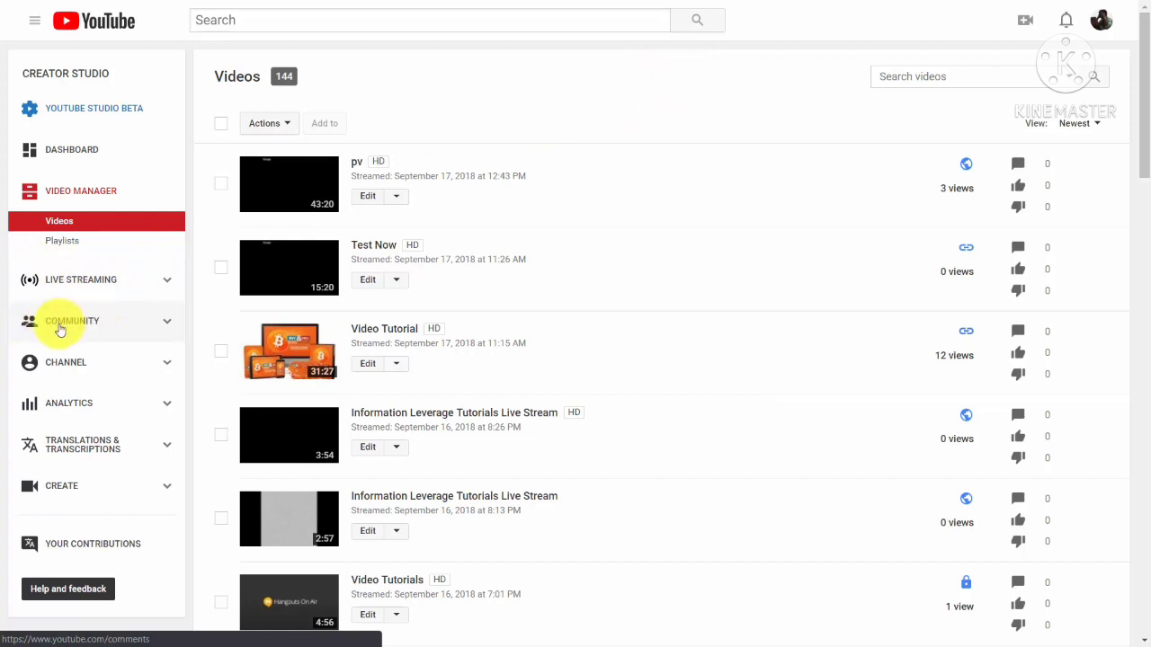
- Open the channel's community subscribers list and sort it by most popular
{"action": "left_click", "coordinate": [60, 330]}
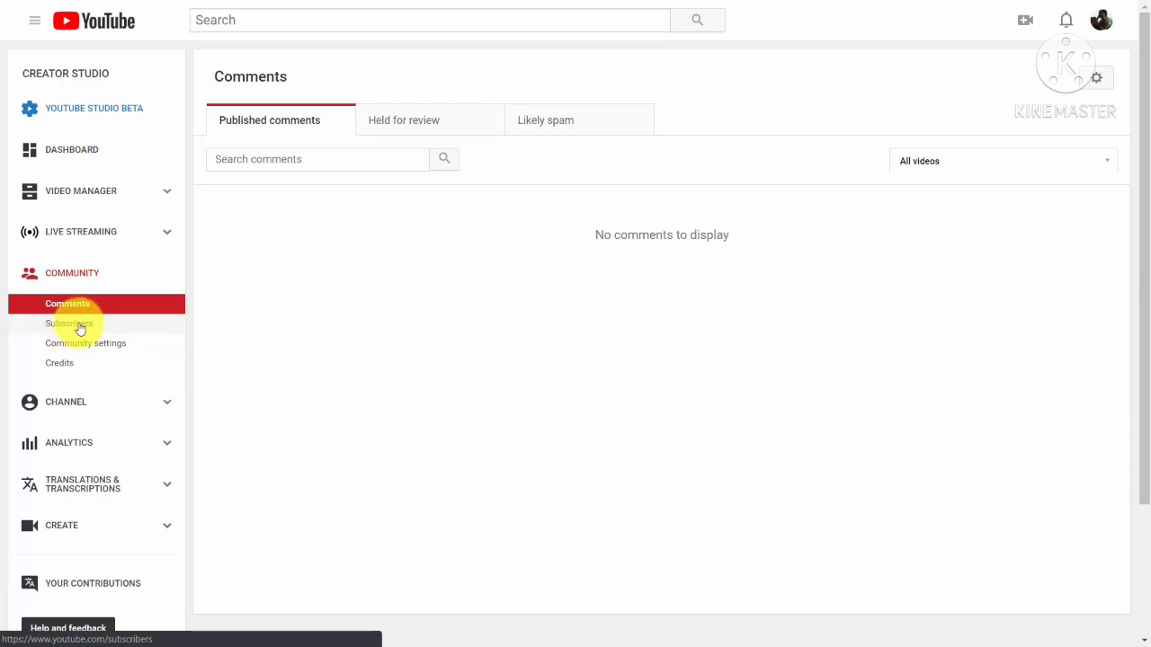
{"action": "left_click", "coordinate": [79, 329]}
{"action": "scroll", "coordinate": [679, 29], "scroll_direction": "down", "scroll_amount": 1}
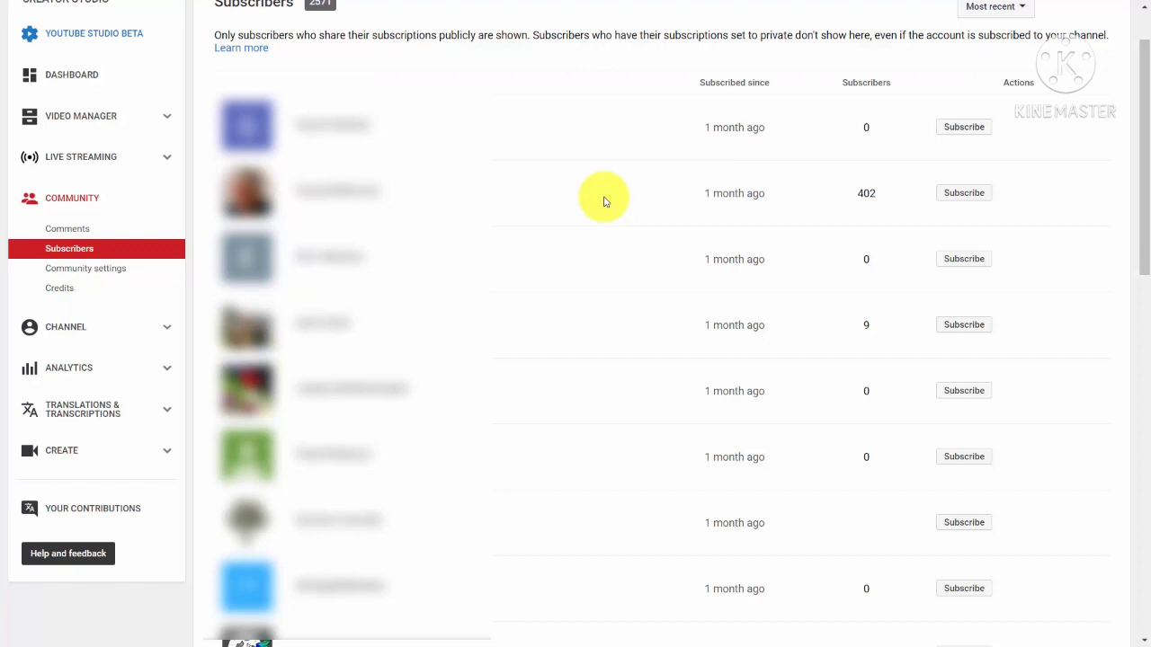
{"action": "left_click", "coordinate": [1021, 9]}
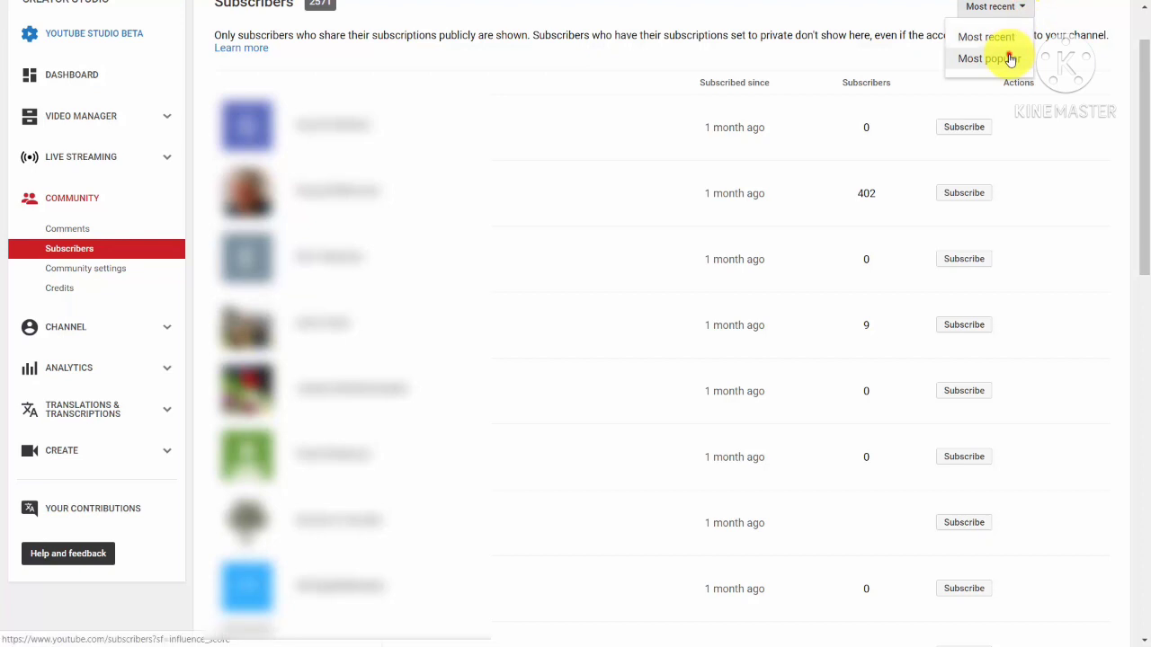
{"action": "left_click", "coordinate": [1010, 59]}
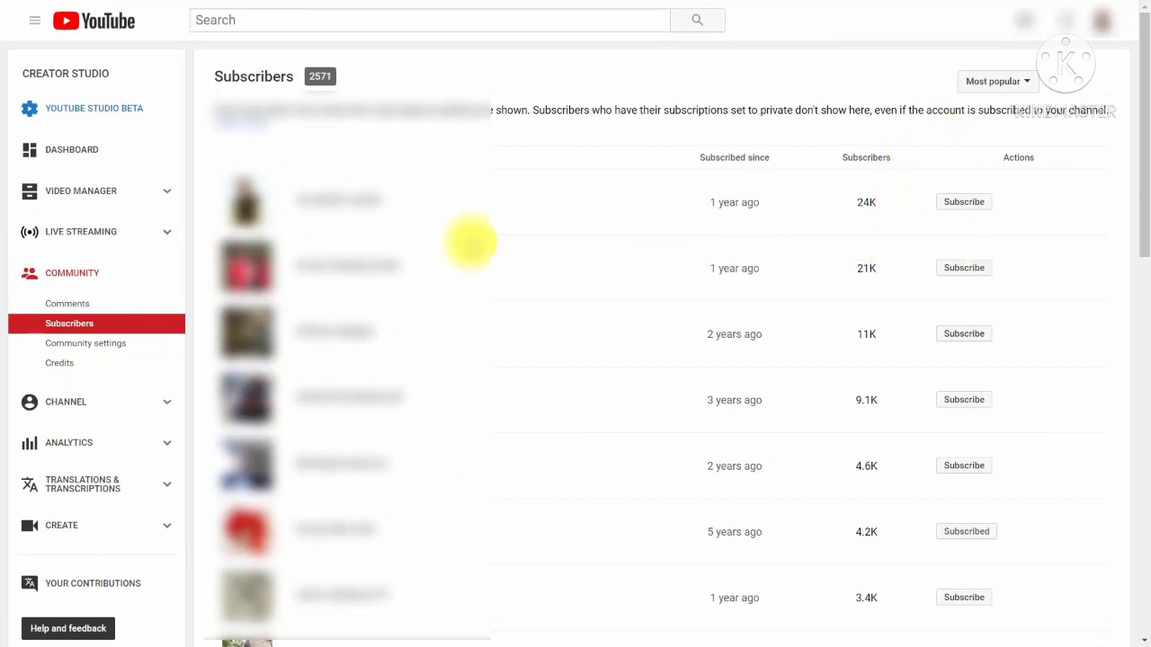
{"action": "mouse_move", "coordinate": [926, 208]}
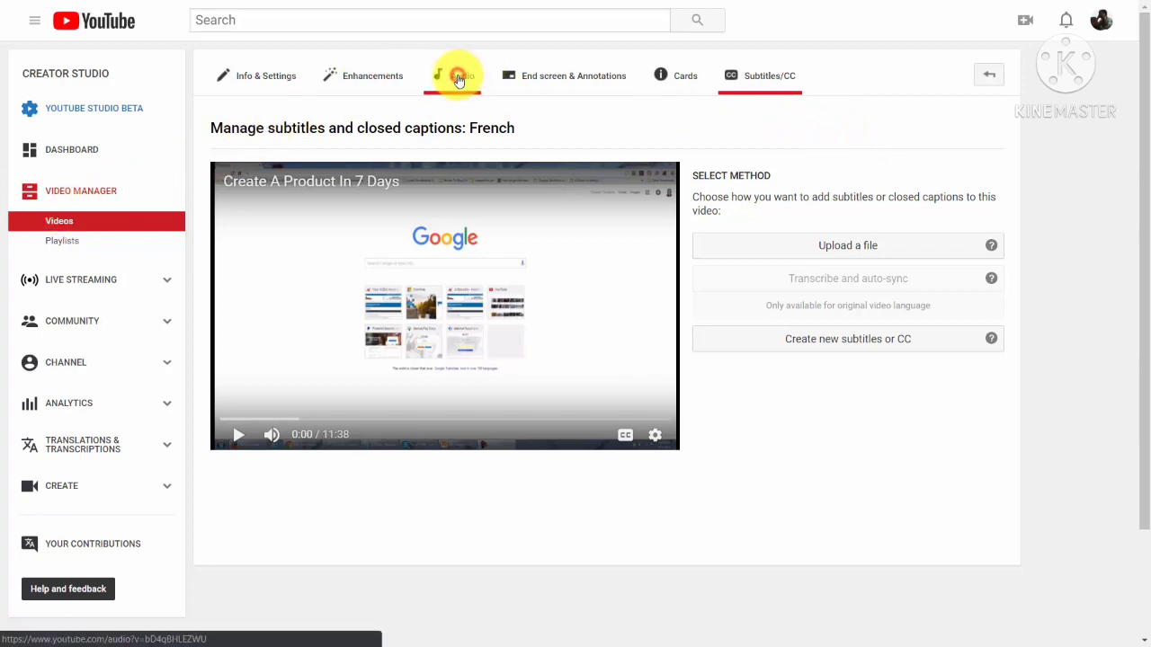
- Open the audio options of the video Create A Product In 7 Days and browse the royalty-free tracks
{"action": "left_click", "coordinate": [458, 79]}
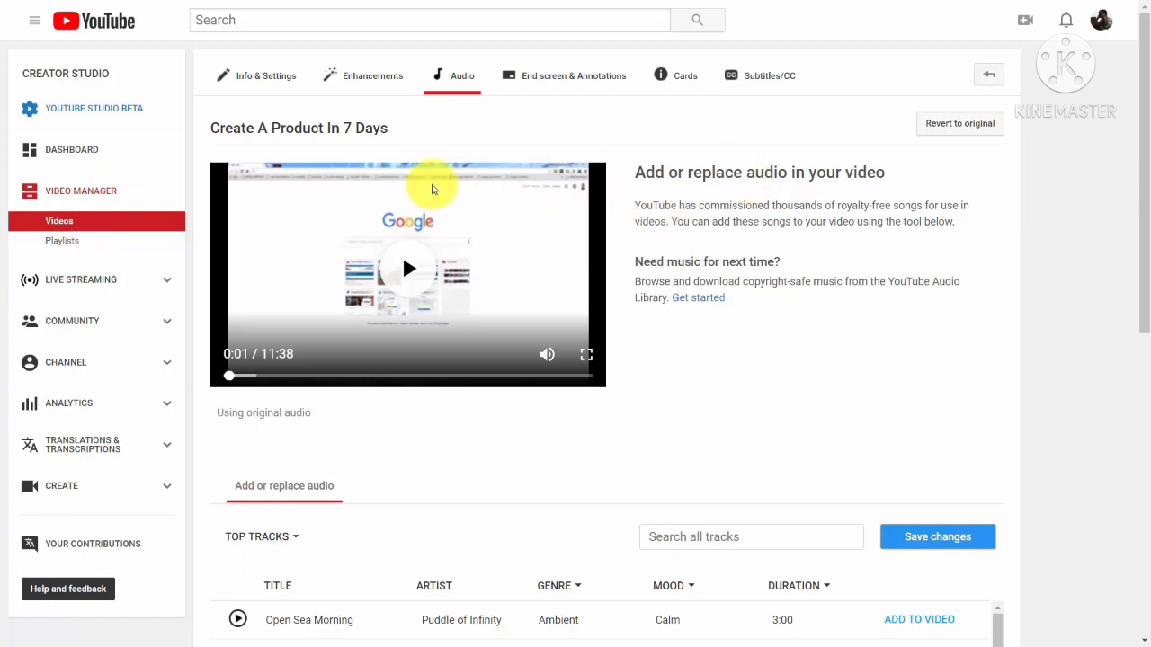
{"action": "scroll", "coordinate": [660, 192], "scroll_direction": "down", "scroll_amount": 2}
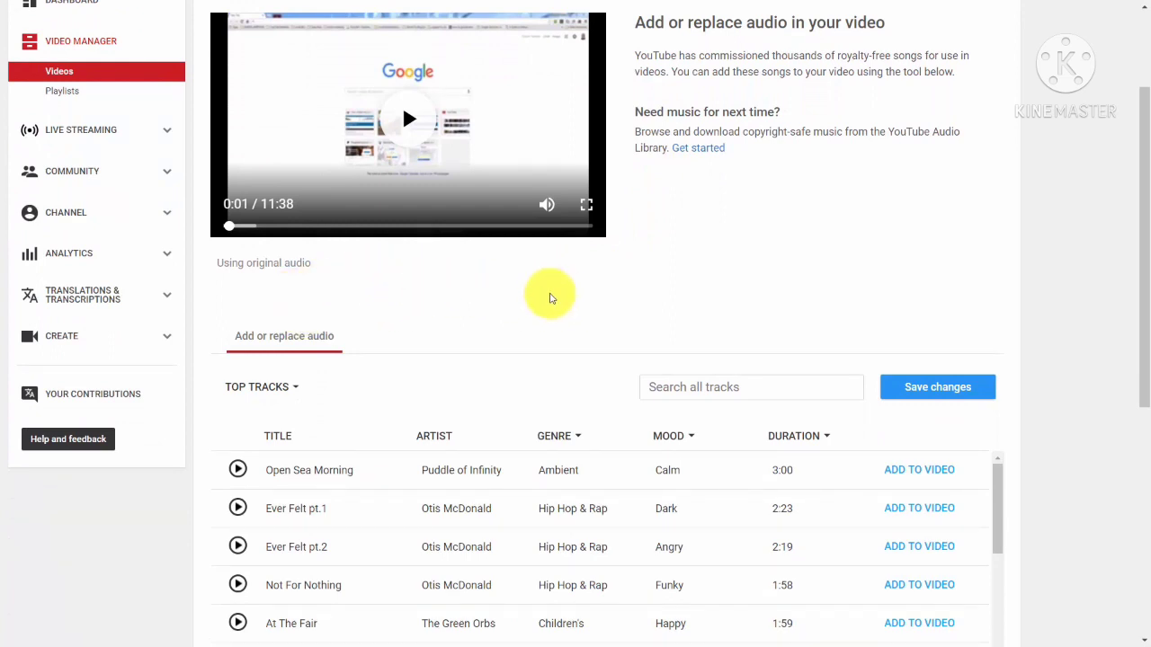
{"action": "scroll", "coordinate": [529, 292], "scroll_direction": "down", "scroll_amount": 2}
{"action": "scroll", "coordinate": [529, 204], "scroll_direction": "down", "scroll_amount": 1}
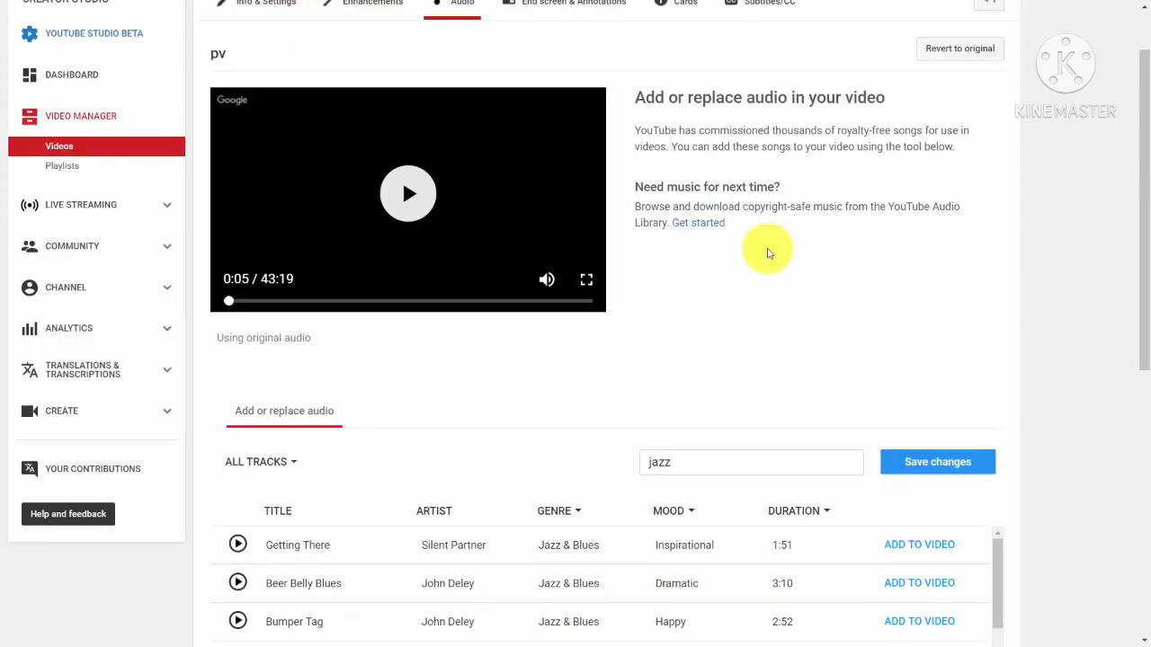
- Browse the jazz tracks offered for the pv video and filter them by the Jazz & Blues genre
{"action": "scroll", "coordinate": [526, 198], "scroll_direction": "up", "scroll_amount": 1}
{"action": "scroll", "coordinate": [527, 202], "scroll_direction": "down", "scroll_amount": 3}
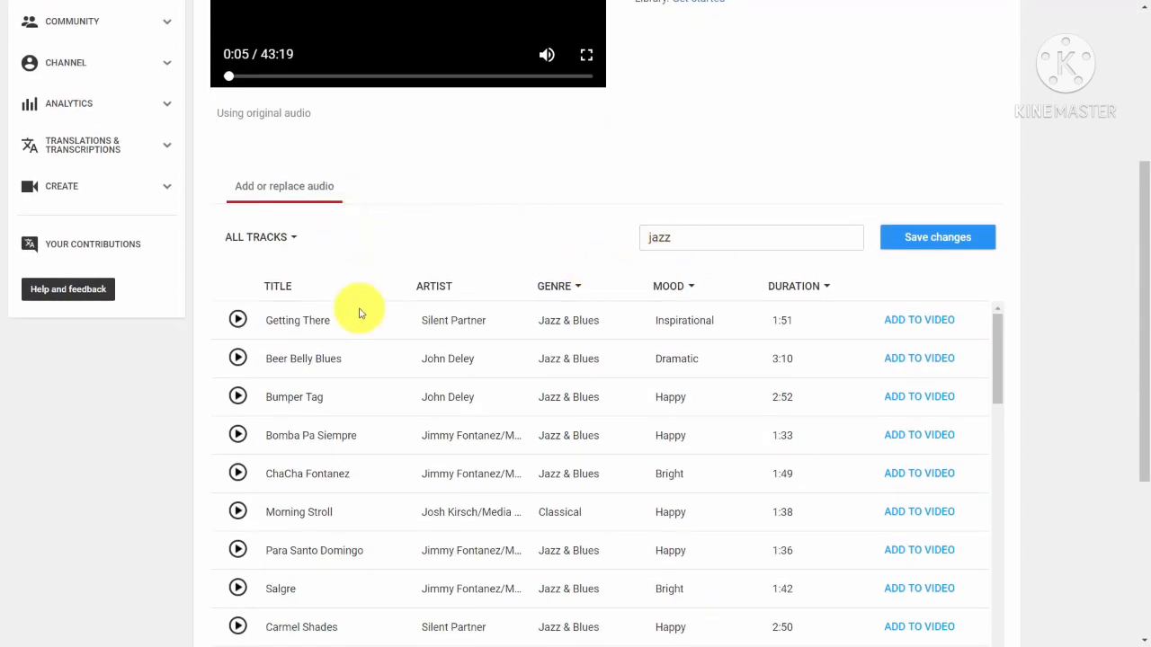
{"action": "scroll", "coordinate": [557, 400], "scroll_direction": "down", "scroll_amount": 2}
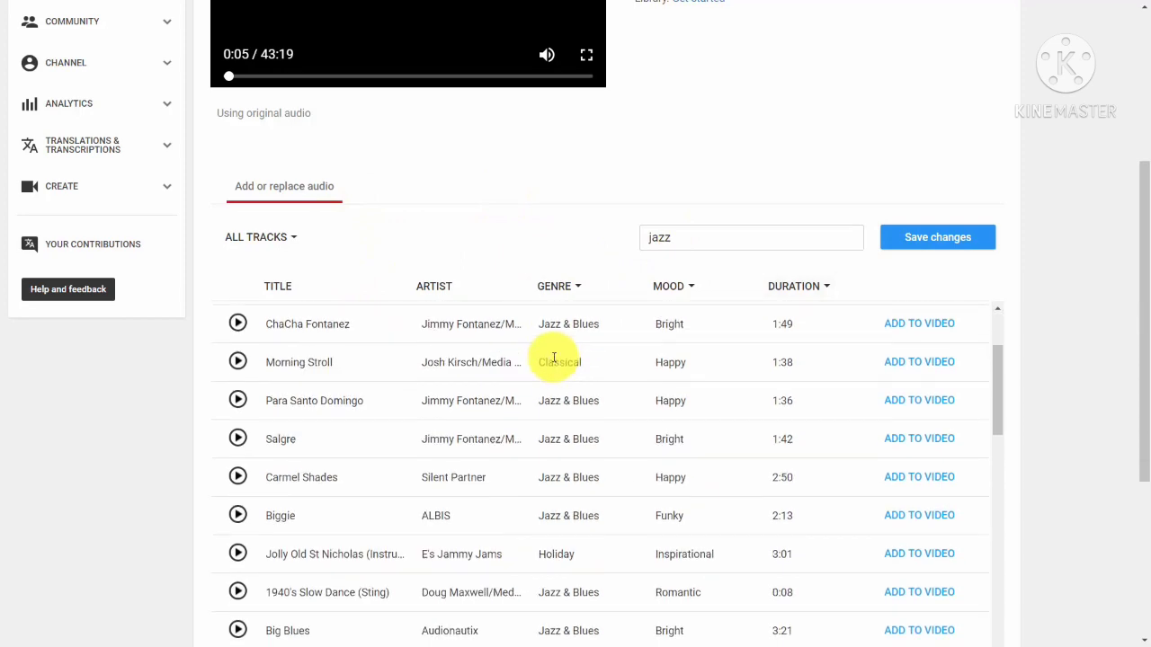
{"action": "scroll", "coordinate": [629, 388], "scroll_direction": "up", "scroll_amount": 4}
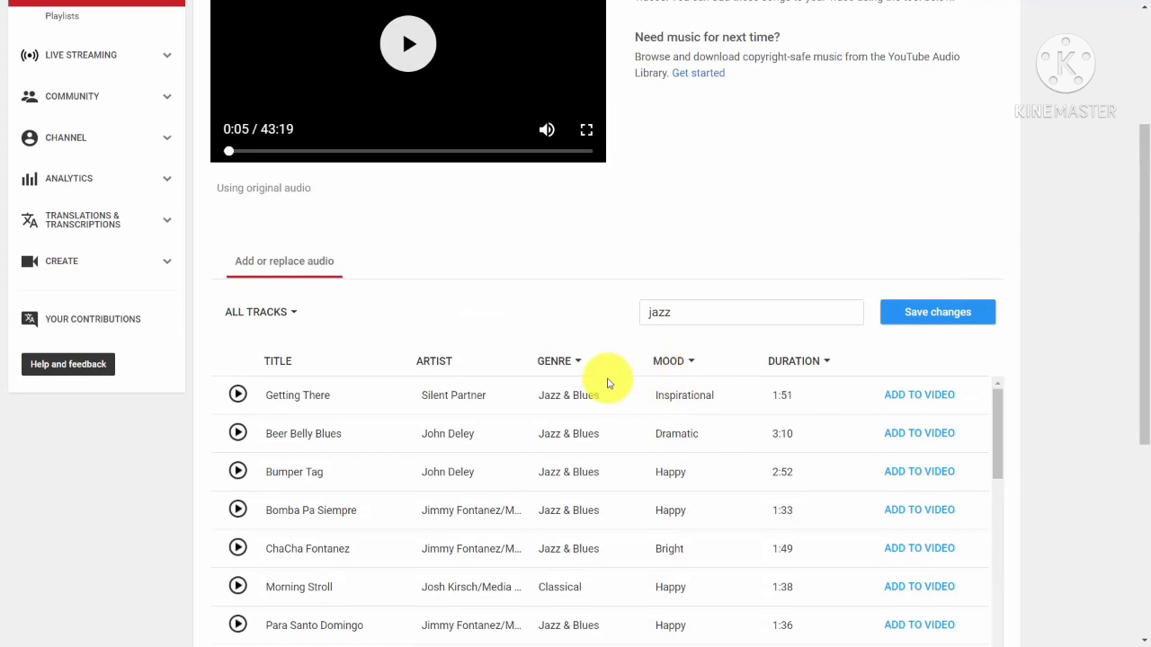
{"action": "scroll", "coordinate": [606, 384], "scroll_direction": "down", "scroll_amount": 1}
{"action": "scroll", "coordinate": [606, 380], "scroll_direction": "up", "scroll_amount": 1}
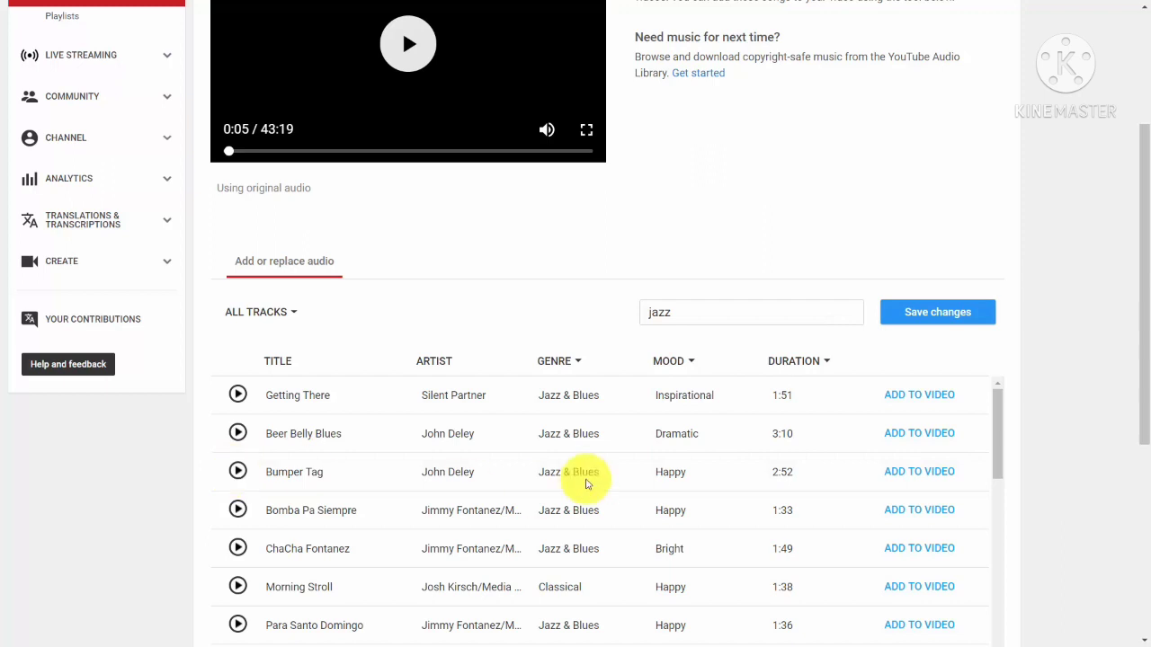
{"action": "left_click", "coordinate": [570, 364]}
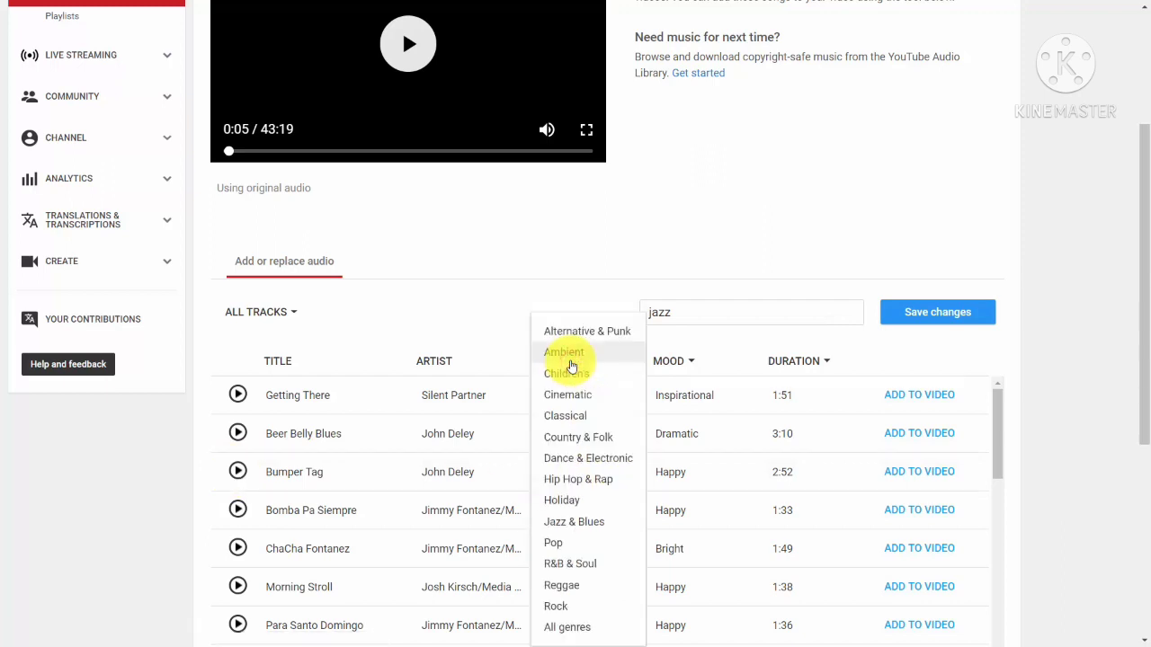
{"action": "left_click", "coordinate": [572, 520]}
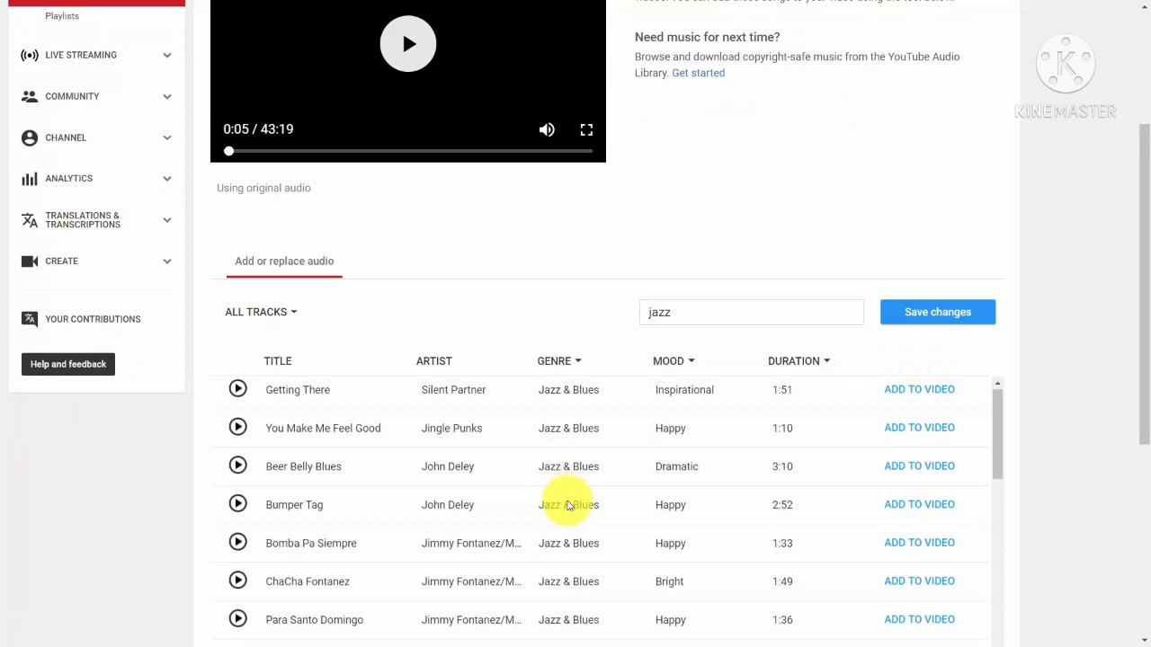
- Examine the filtered tracks with their artists, moods and durations, and return to the video preview
{"action": "scroll", "coordinate": [572, 508], "scroll_direction": "down", "scroll_amount": 3}
{"action": "scroll", "coordinate": [611, 485], "scroll_direction": "up", "scroll_amount": 2}
{"action": "scroll", "coordinate": [1051, 444], "scroll_direction": "down", "scroll_amount": 3}
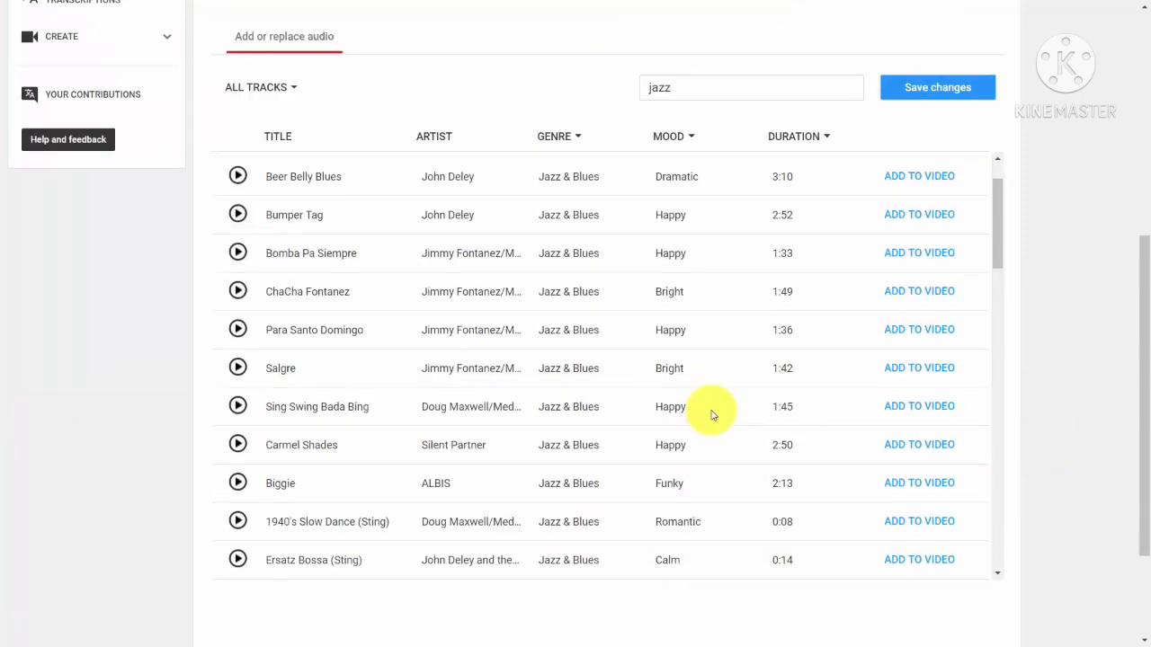
{"action": "scroll", "coordinate": [711, 409], "scroll_direction": "up", "scroll_amount": 2}
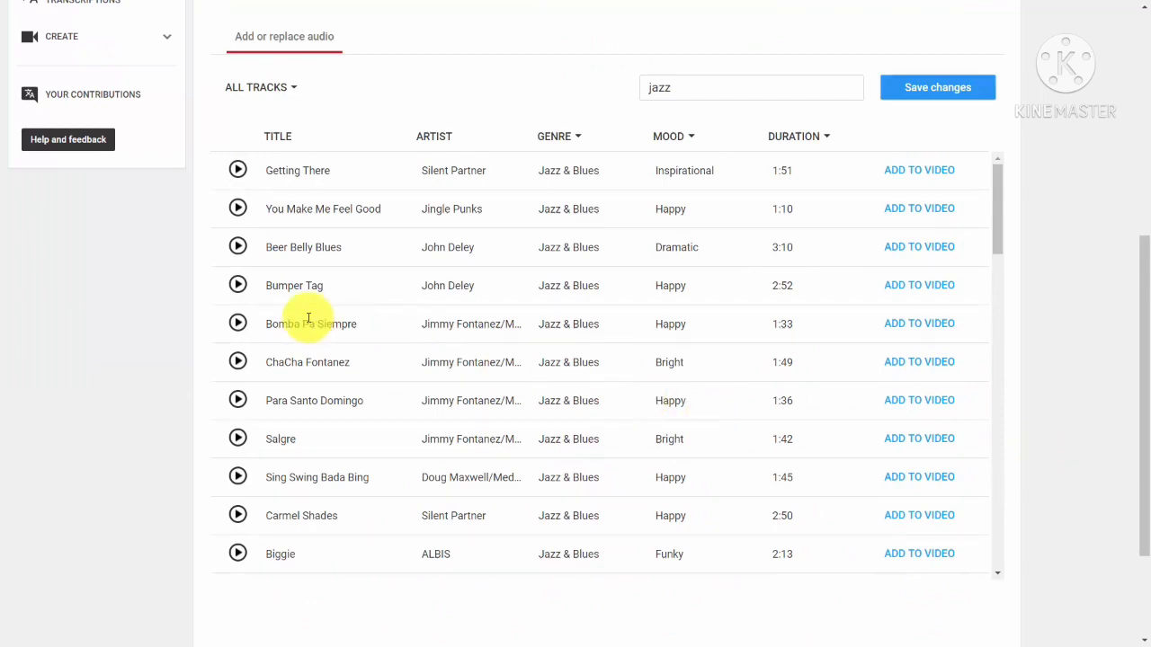
{"action": "scroll", "coordinate": [316, 335], "scroll_direction": "up", "scroll_amount": 3}
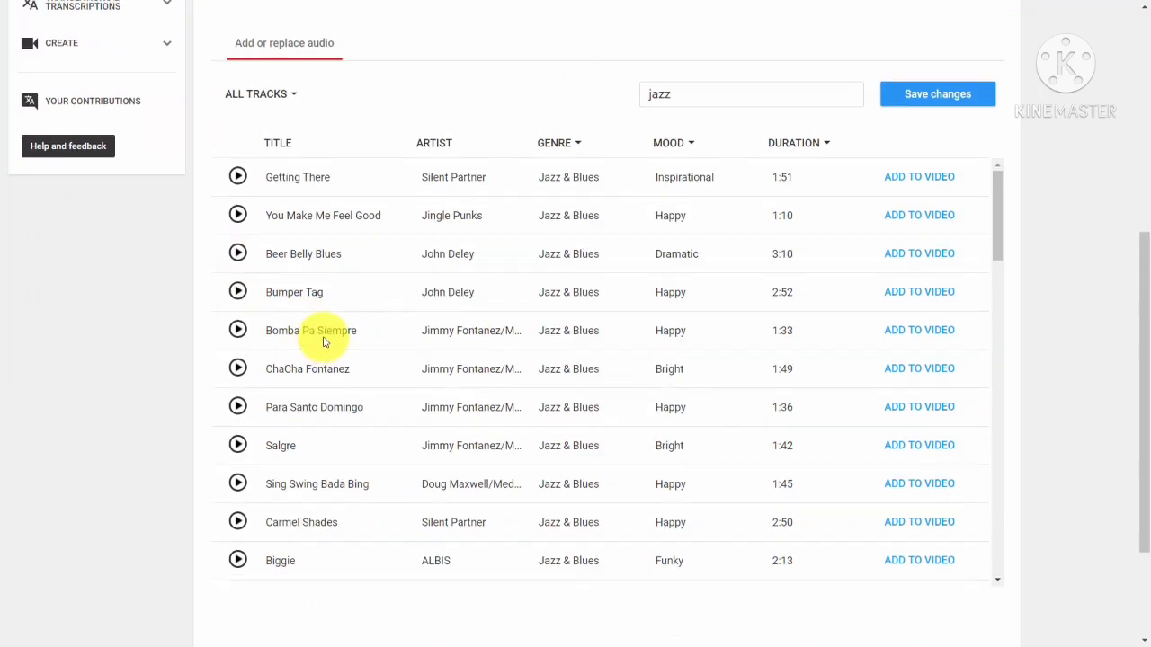
{"action": "scroll", "coordinate": [308, 334], "scroll_direction": "down", "scroll_amount": 1}
{"action": "scroll", "coordinate": [566, 258], "scroll_direction": "up", "scroll_amount": 1}
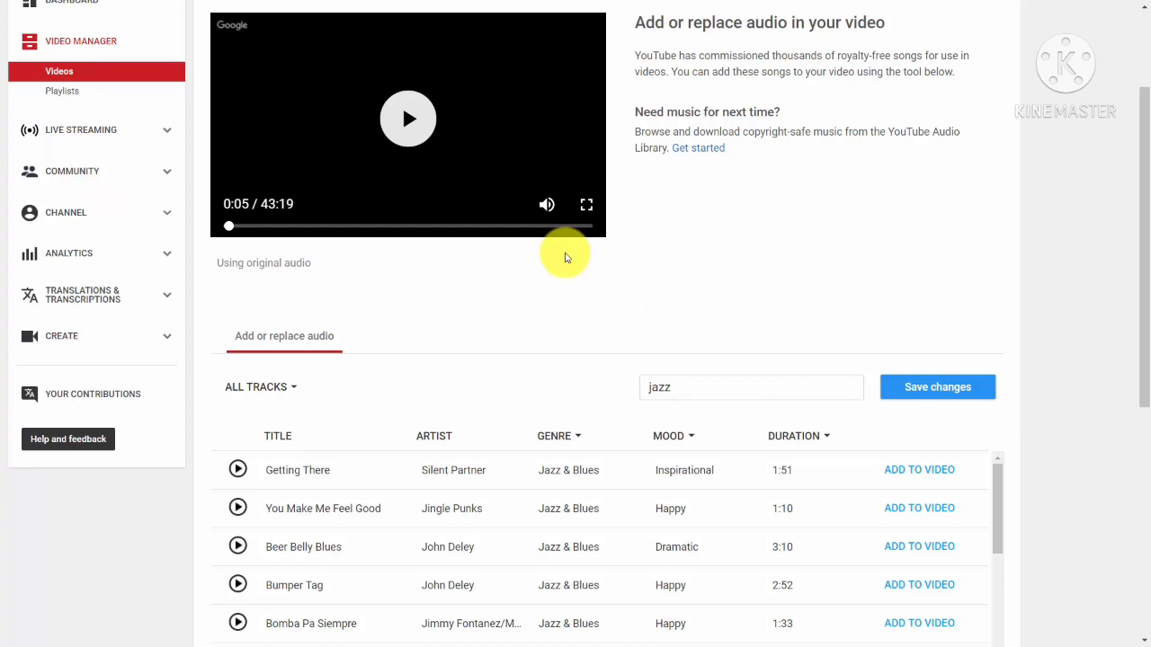
{"action": "scroll", "coordinate": [608, 456], "scroll_direction": "up", "scroll_amount": 2}
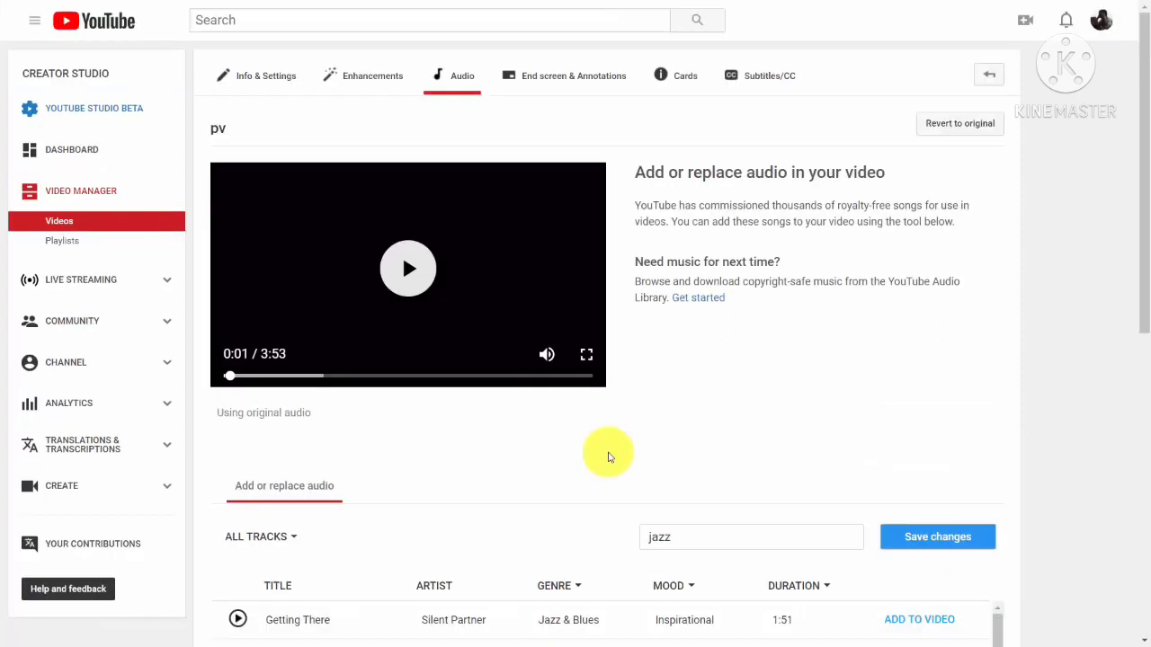
- Add the jazz track Getting There to the pv video, positioned to start at about 2:02
{"action": "scroll", "coordinate": [608, 457], "scroll_direction": "down", "scroll_amount": 1}
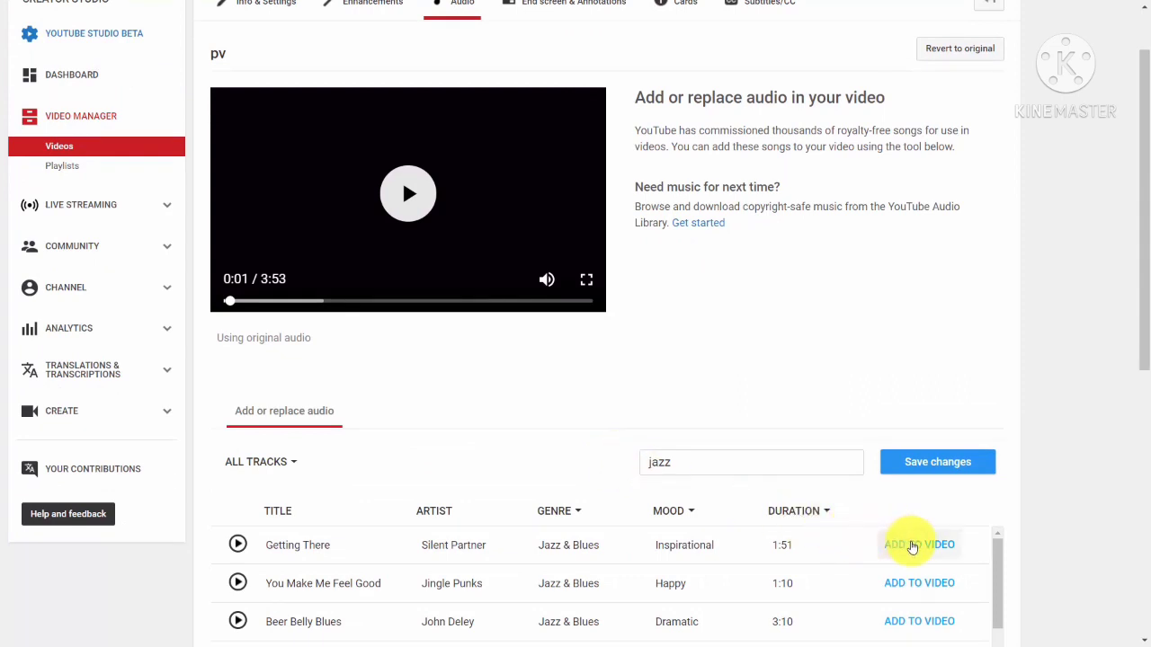
{"action": "left_click", "coordinate": [912, 546]}
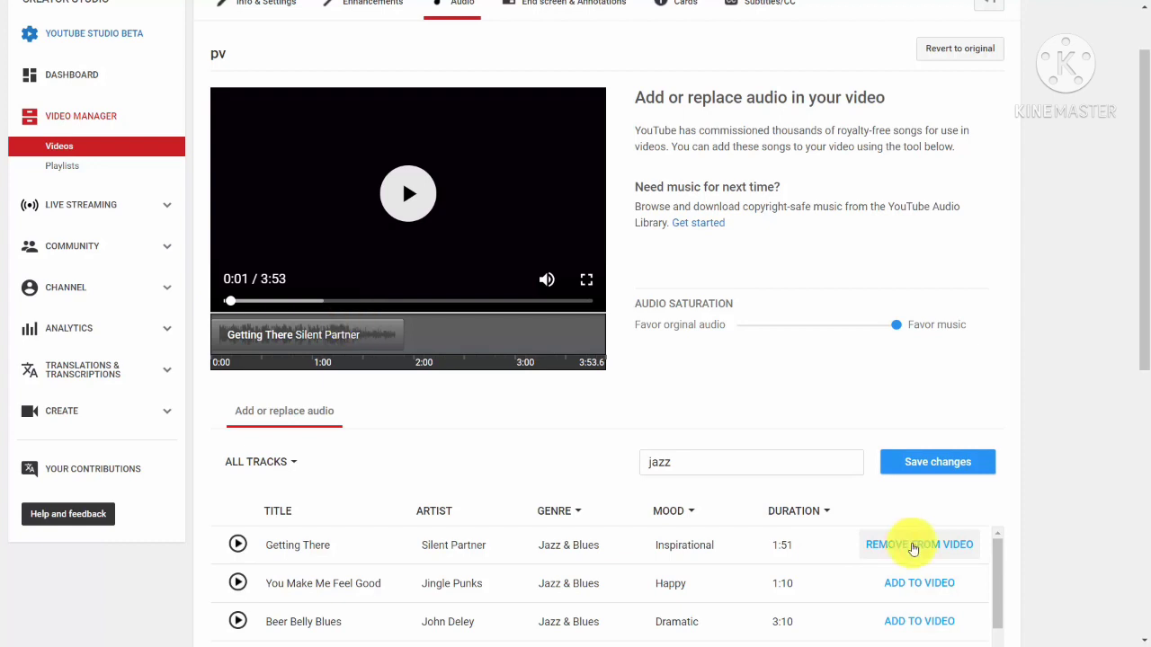
{"action": "left_click_drag", "start_coordinate": [295, 325], "coordinate": [515, 337]}
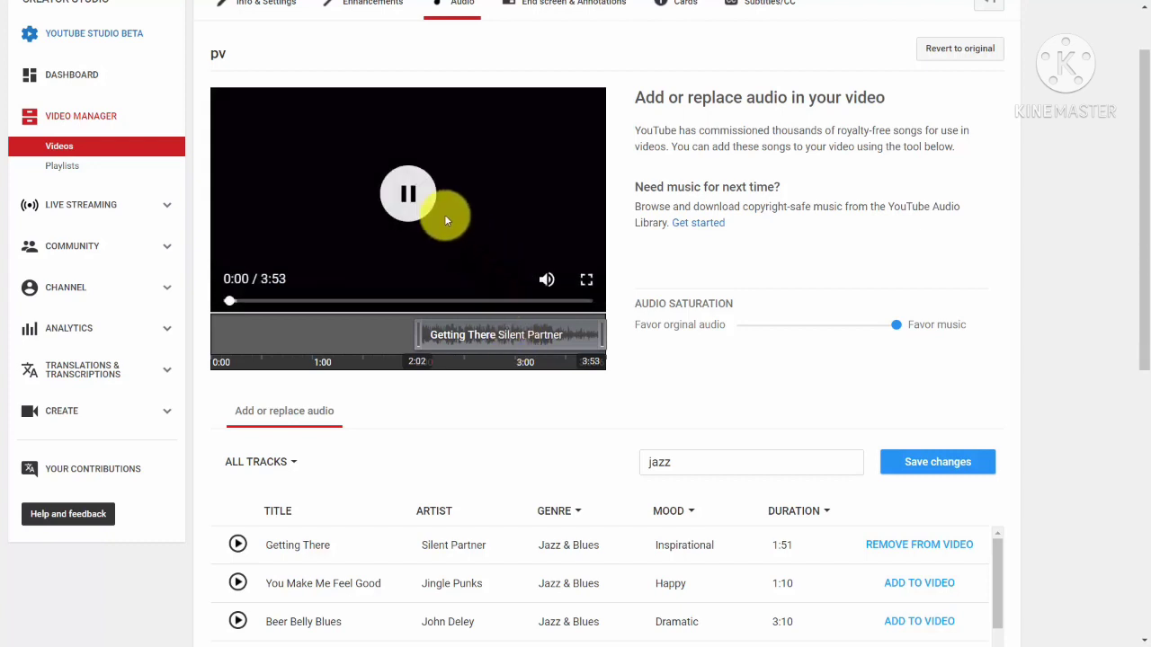
{"action": "left_click", "coordinate": [388, 189]}
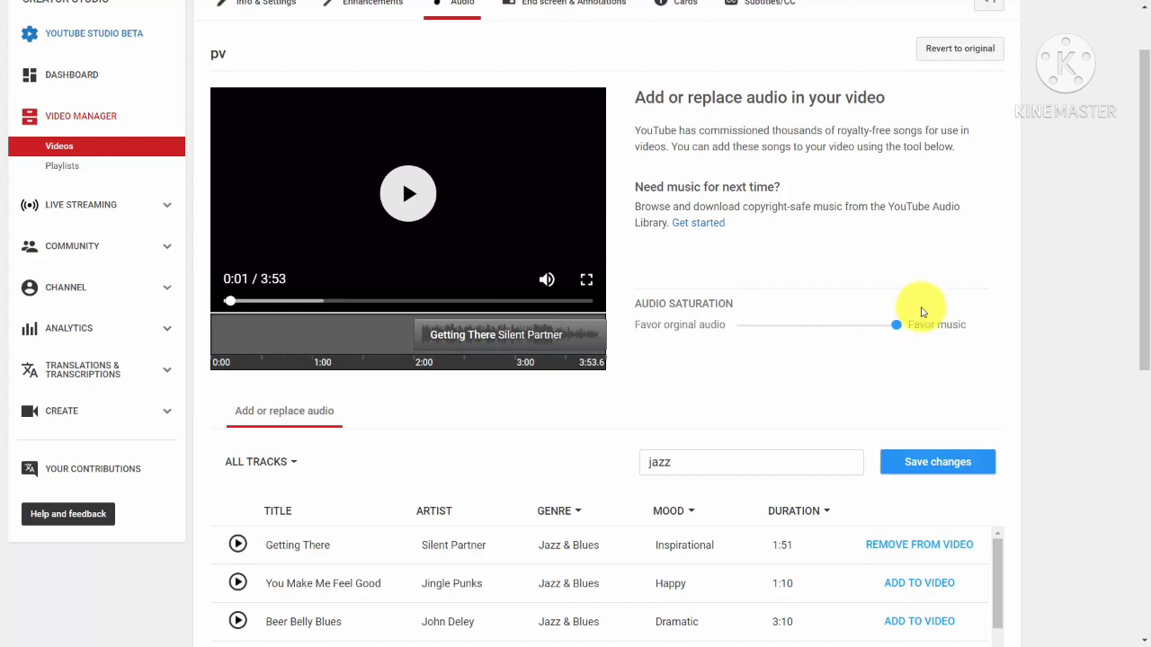
- Set the audio saturation to fully favor the original audio and save the changes to the pv video
{"action": "left_click_drag", "start_coordinate": [896, 330], "coordinate": [740, 327]}
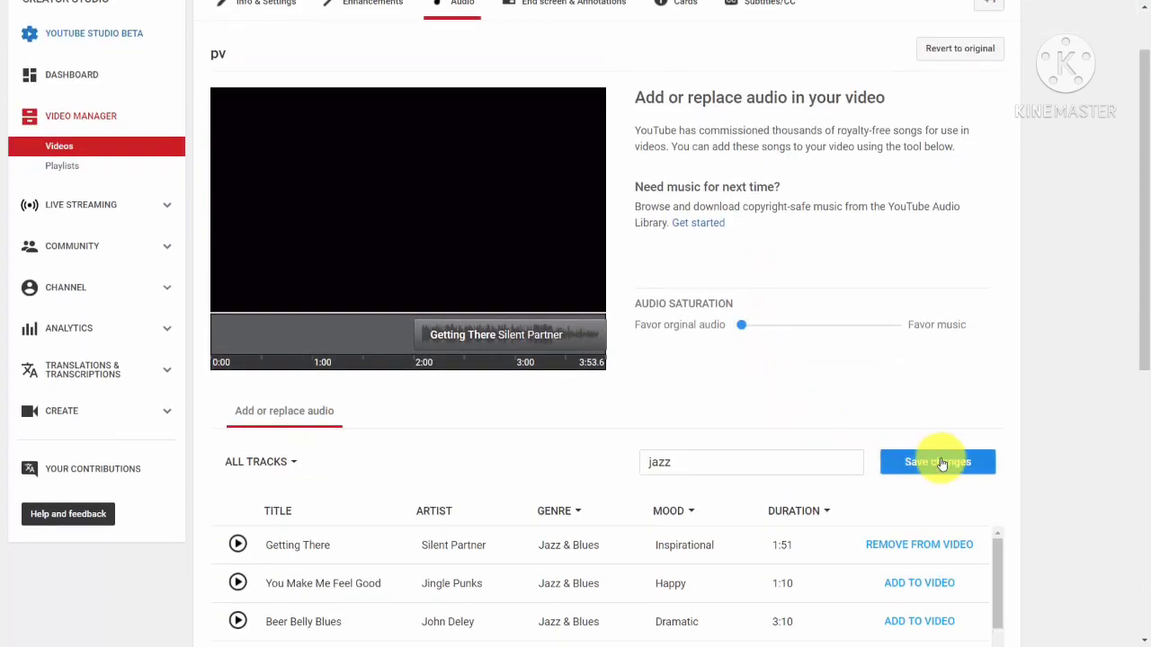
{"action": "left_click", "coordinate": [937, 462]}
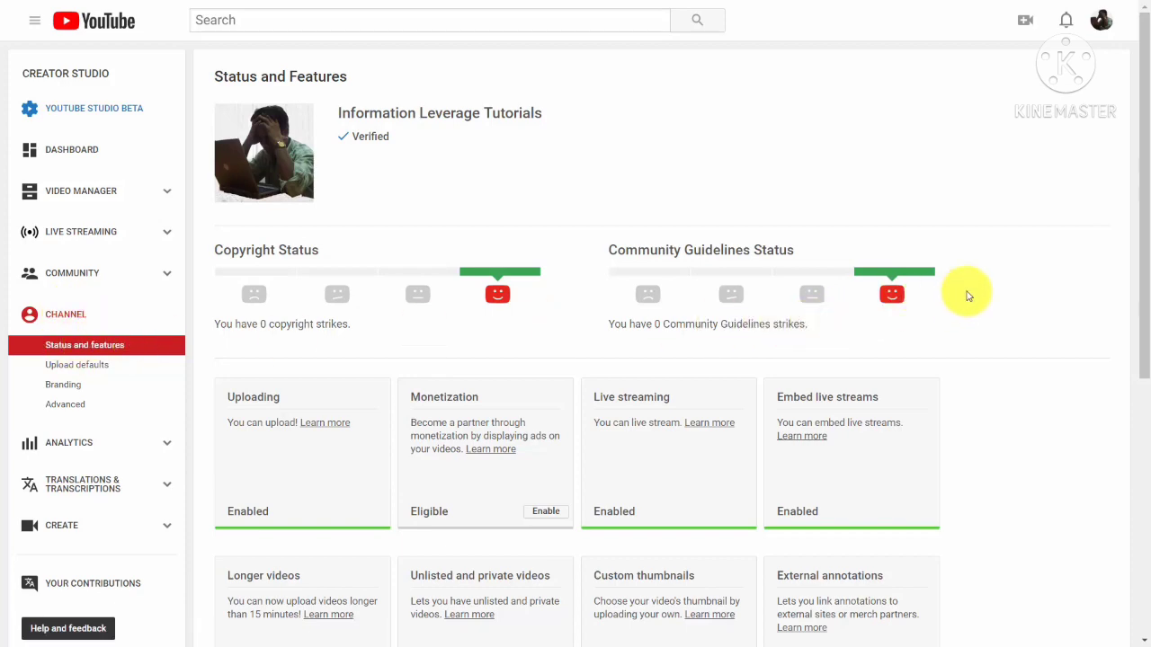
- Review the channel's status and features, and open the general eligibility requirements for claiming a custom URL
{"action": "scroll", "coordinate": [968, 296], "scroll_direction": "down", "scroll_amount": 1}
{"action": "scroll", "coordinate": [968, 297], "scroll_direction": "down", "scroll_amount": 5}
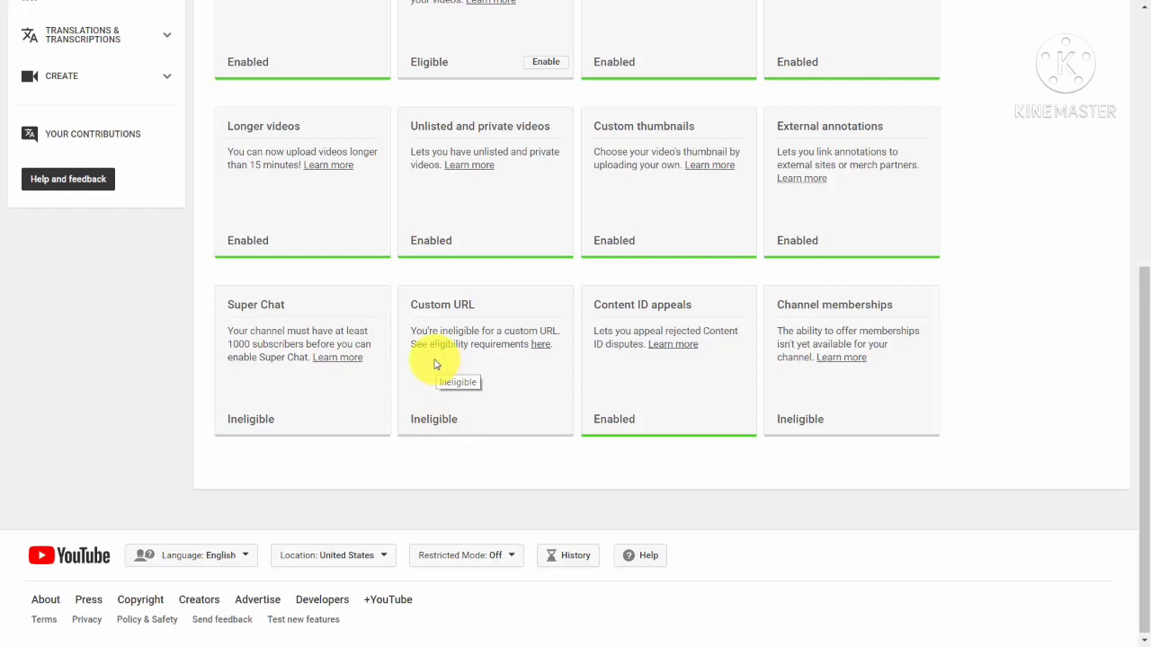
{"action": "left_click", "coordinate": [538, 350]}
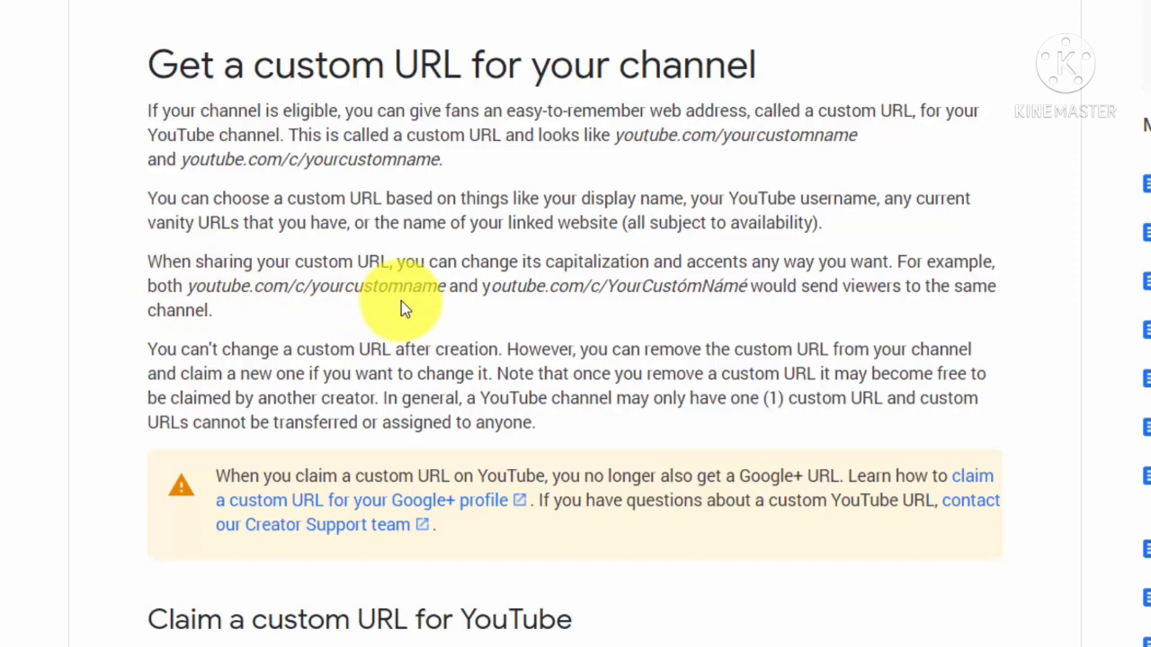
{"action": "scroll", "coordinate": [401, 301], "scroll_direction": "down", "scroll_amount": 5}
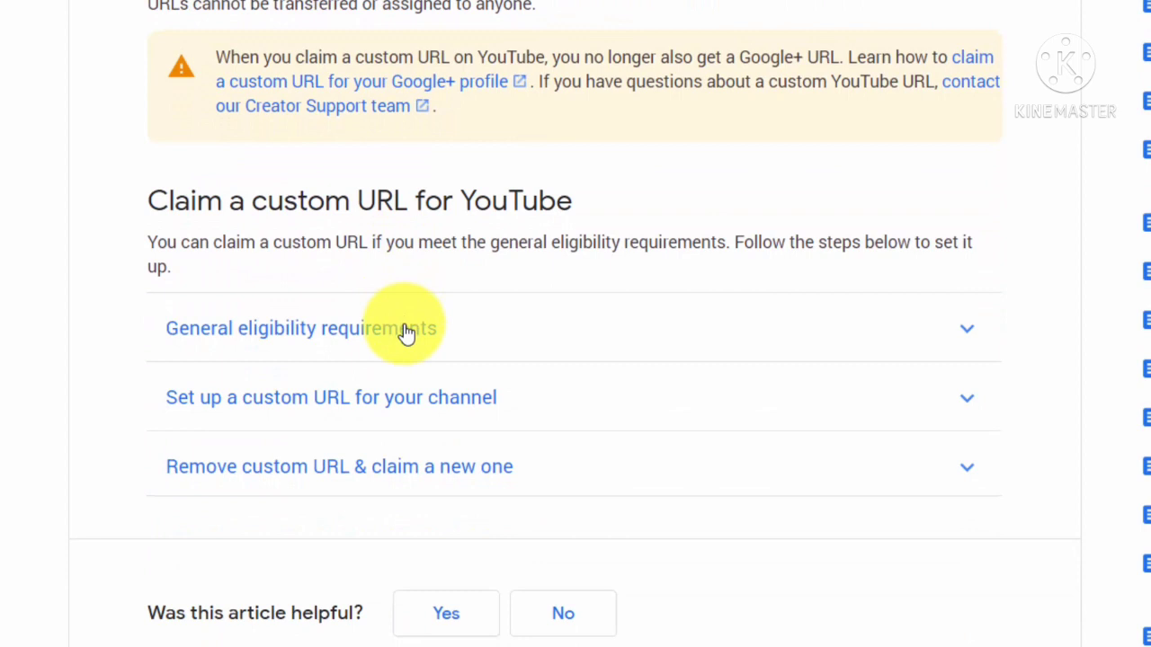
{"action": "left_click", "coordinate": [406, 331]}
{"action": "scroll", "coordinate": [609, 314], "scroll_direction": "down", "scroll_amount": 1}
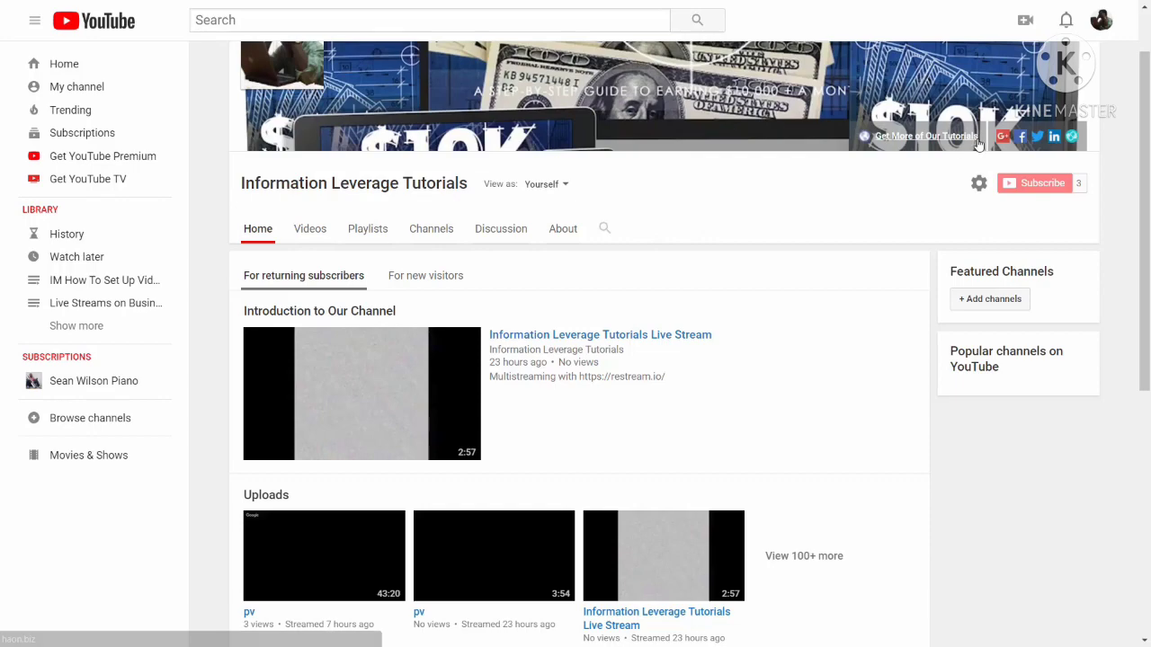
- Show the channel home page's layout for new visitors
{"action": "left_click", "coordinate": [435, 277]}
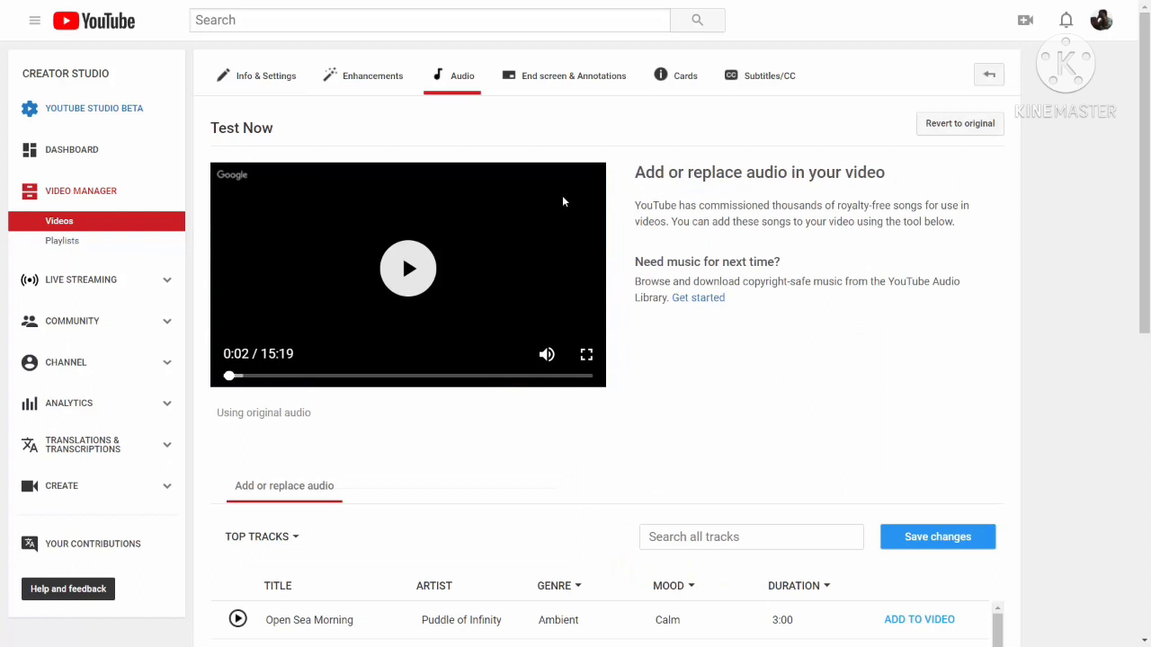
- Open the channel's community comments
{"action": "left_click", "coordinate": [99, 321]}
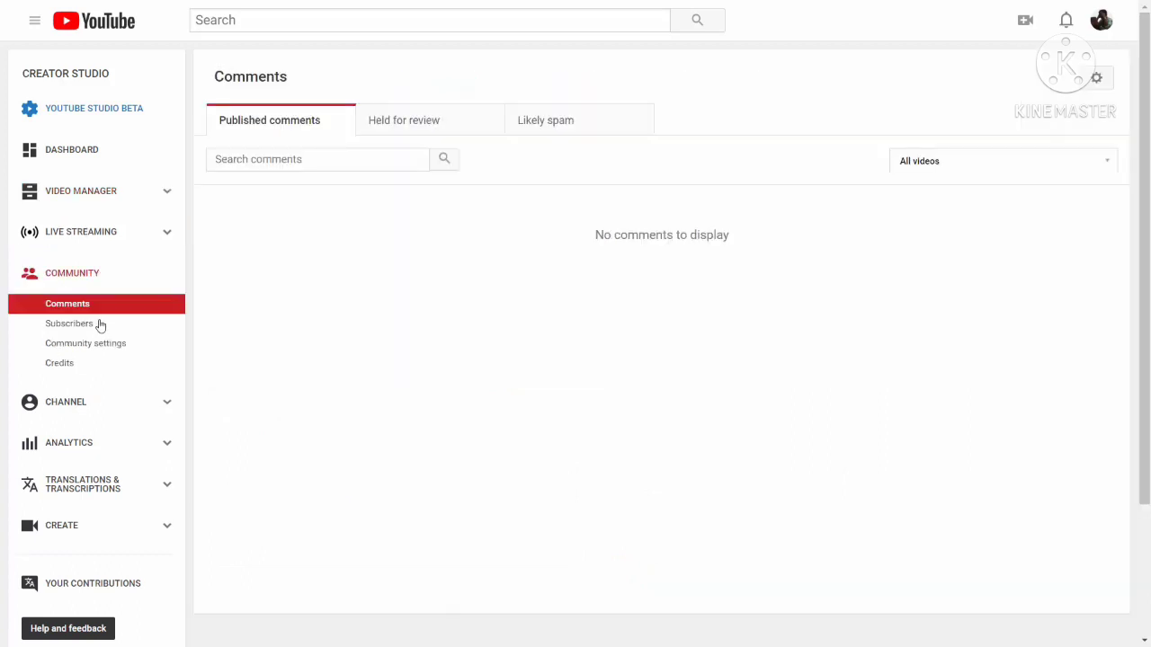